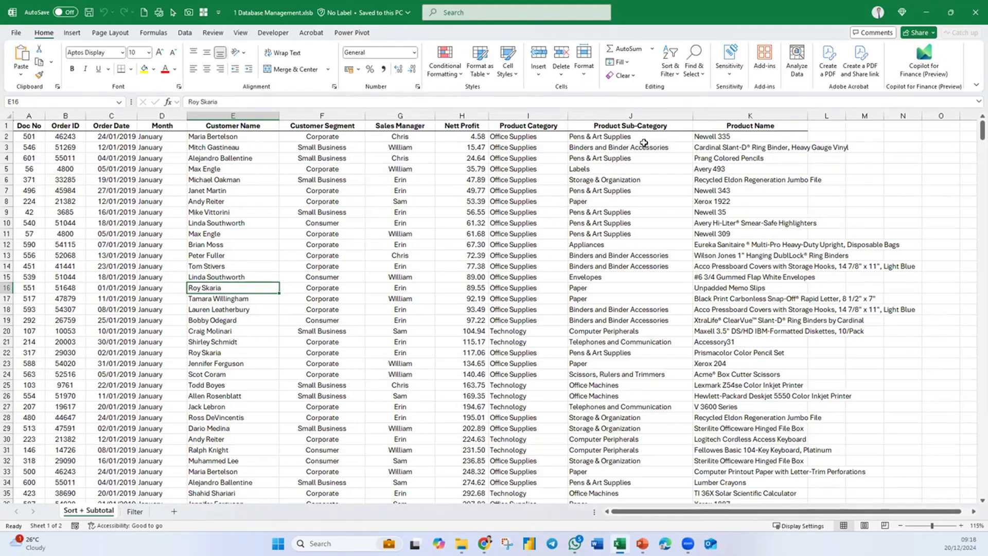
{"action": "left_click_drag", "start_coordinate": [651, 152], "coordinate": [661, 406]}
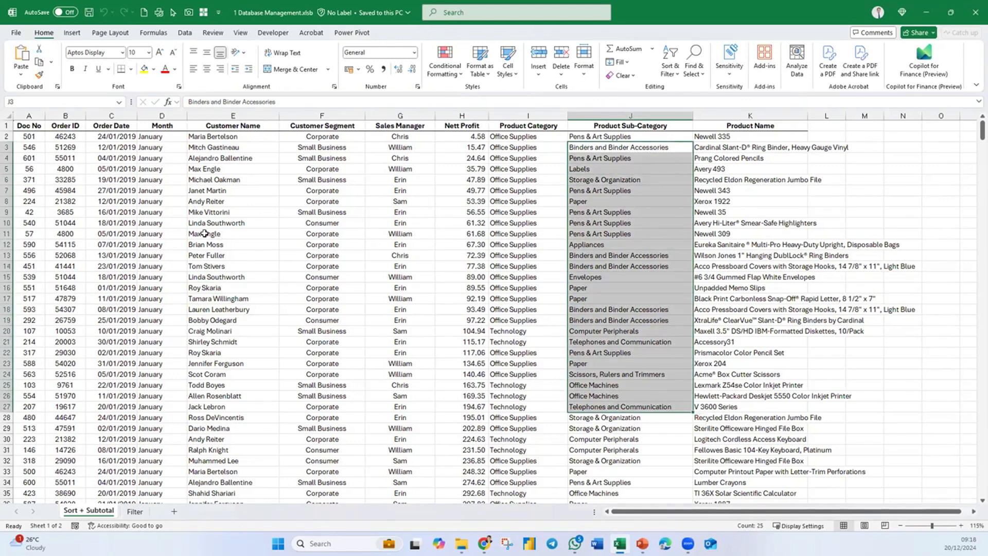
{"action": "left_click", "coordinate": [7, 136]}
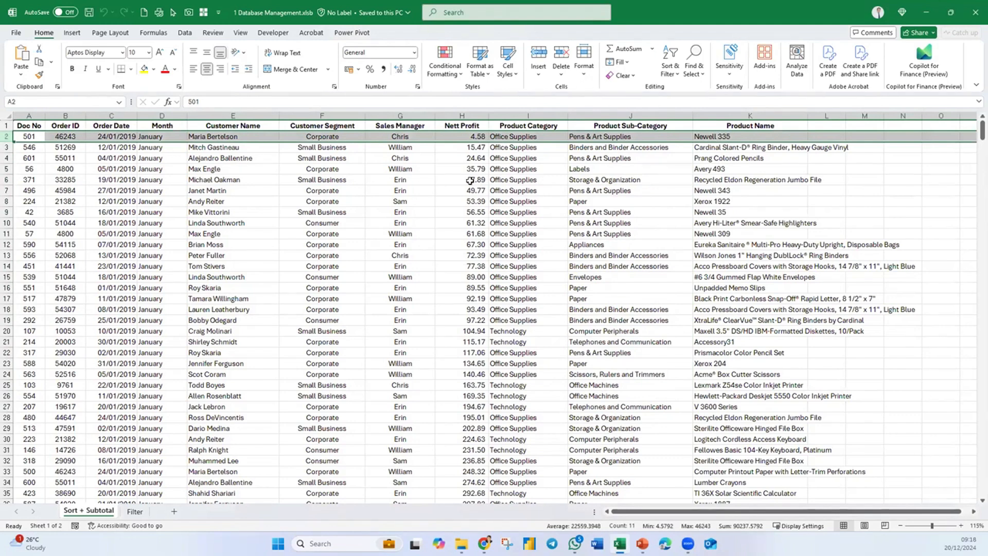
{"action": "left_click", "coordinate": [507, 267]}
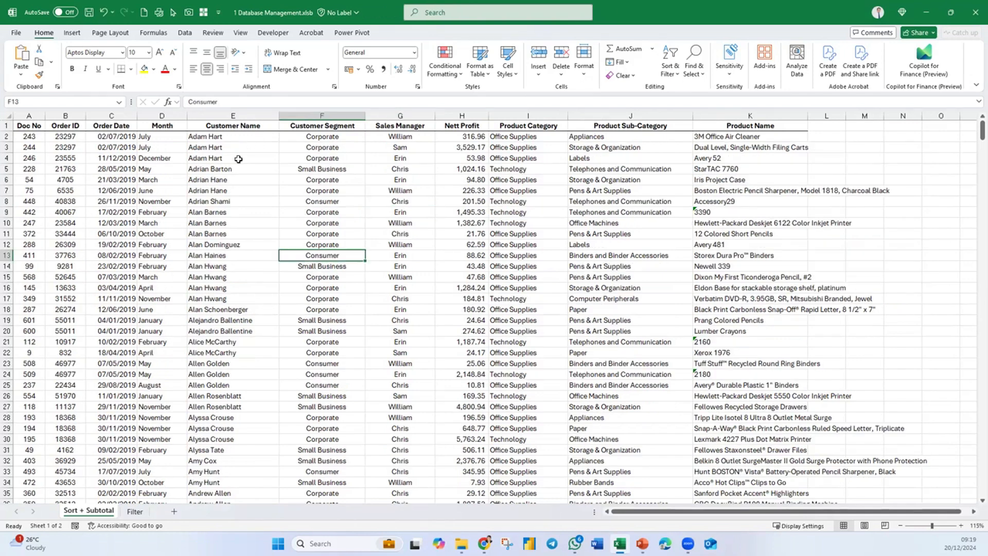
{"action": "left_click", "coordinate": [184, 33]}
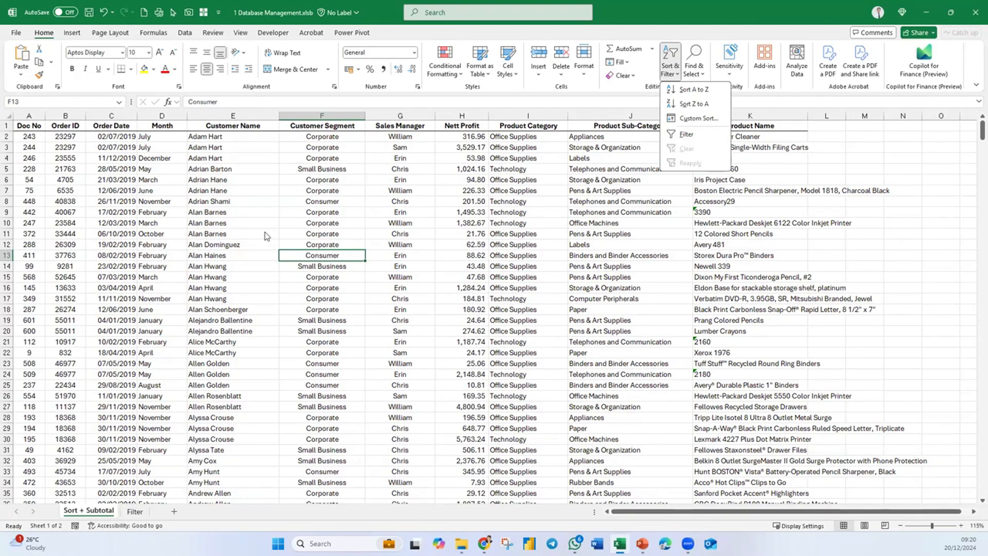
- Sort the data table by the Customer Name column from Z to A
{"action": "left_click", "coordinate": [264, 231]}
{"action": "left_click", "coordinate": [264, 231]}
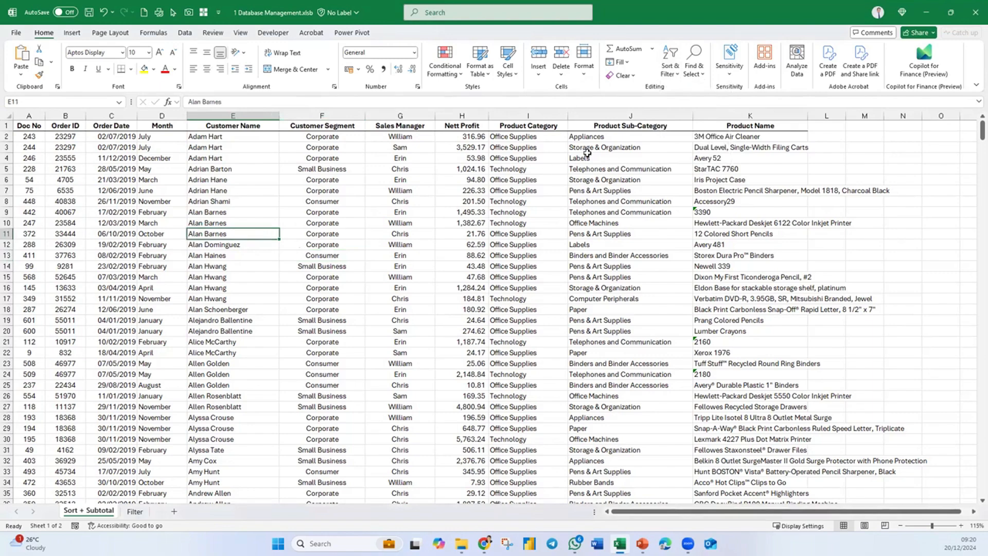
{"action": "left_click", "coordinate": [670, 76]}
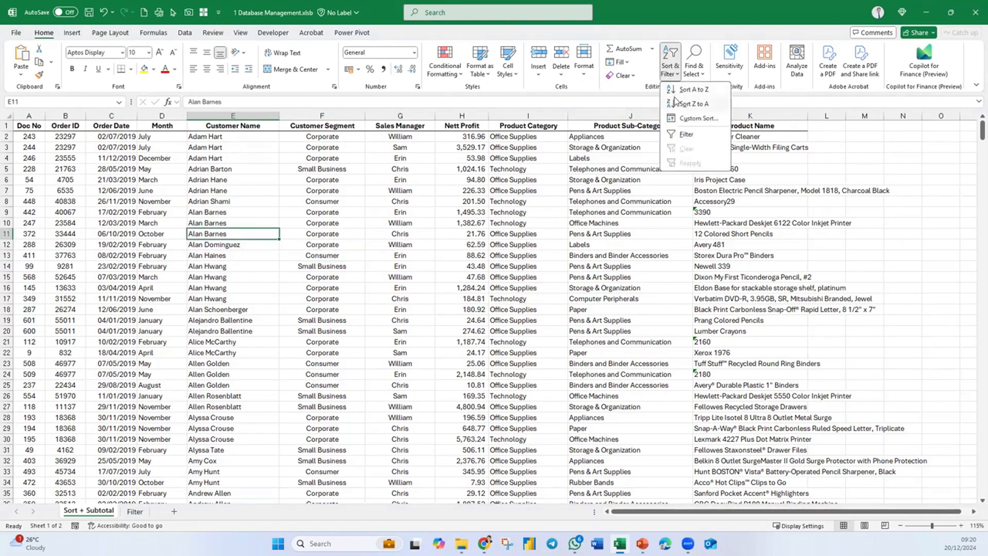
{"action": "left_click", "coordinate": [692, 103]}
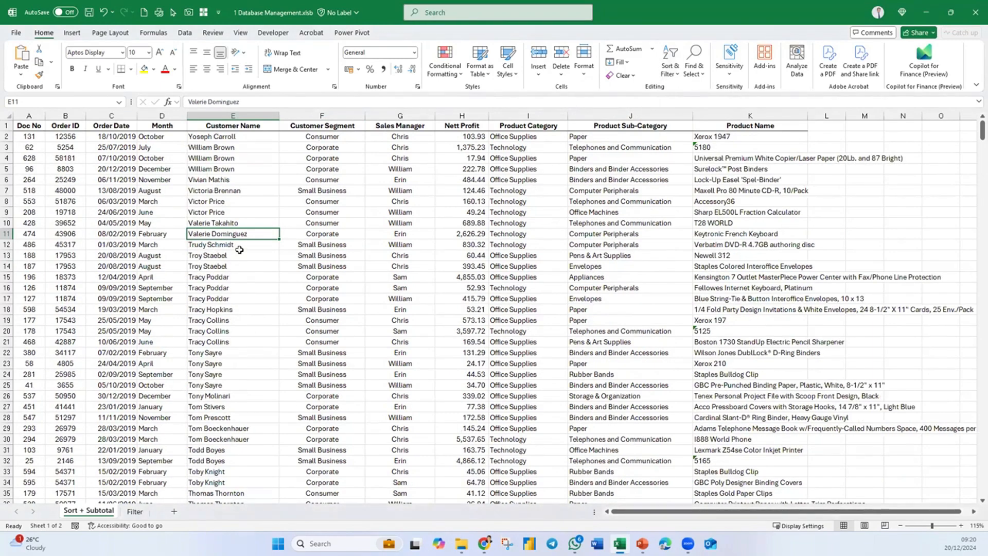
- Sort the table back by the Customer Name column from A to Z
{"action": "left_click_drag", "start_coordinate": [188, 155], "coordinate": [630, 399]}
{"action": "left_click", "coordinate": [321, 297]}
{"action": "left_click", "coordinate": [209, 256]}
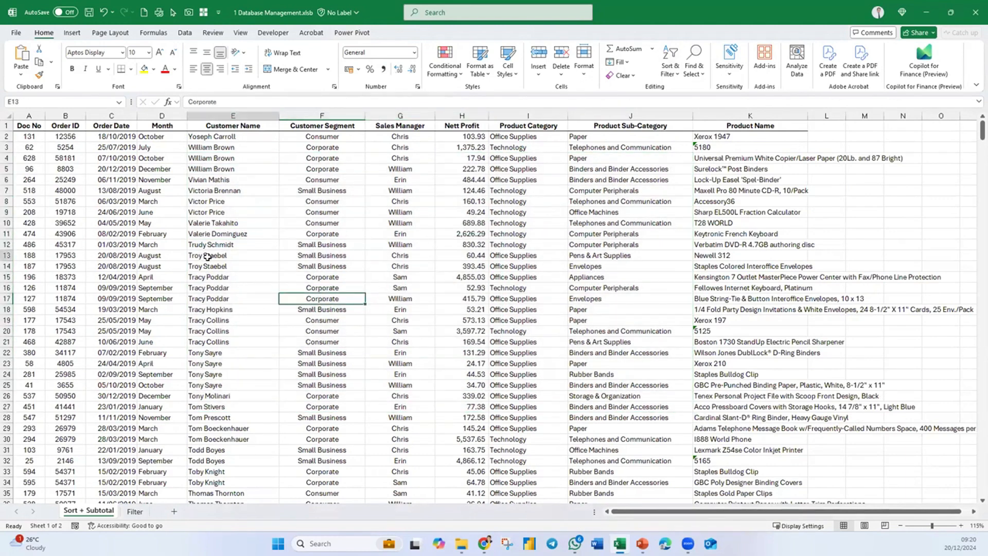
{"action": "left_click", "coordinate": [665, 71]}
{"action": "left_click", "coordinate": [689, 92]}
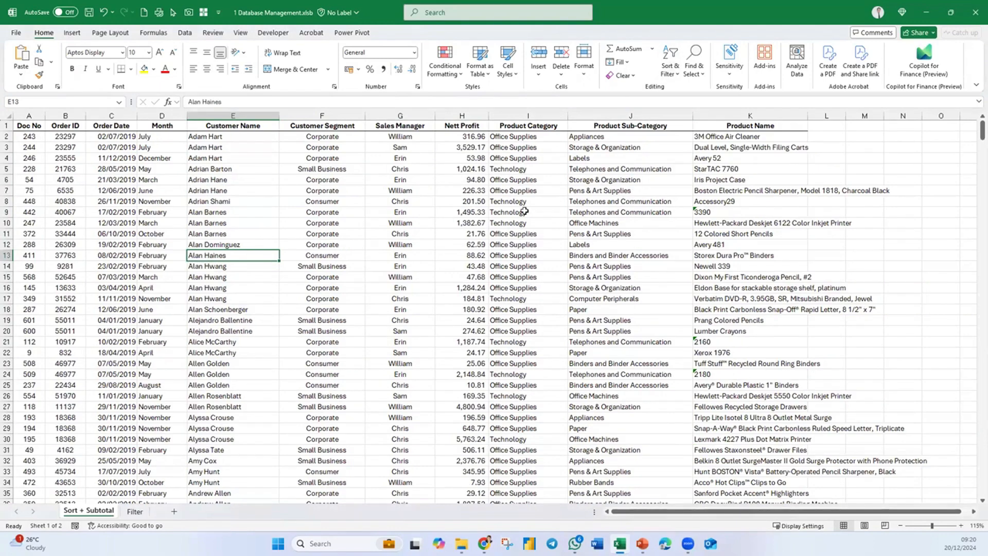
- Sort the data table by the Product Name column from A to Z
{"action": "left_click", "coordinate": [187, 33]}
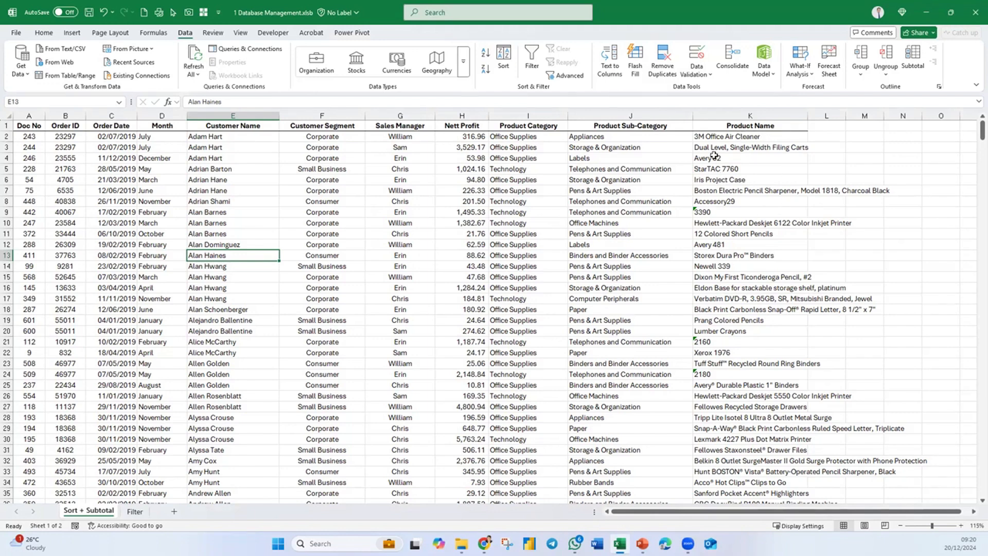
{"action": "right_click", "coordinate": [720, 181]}
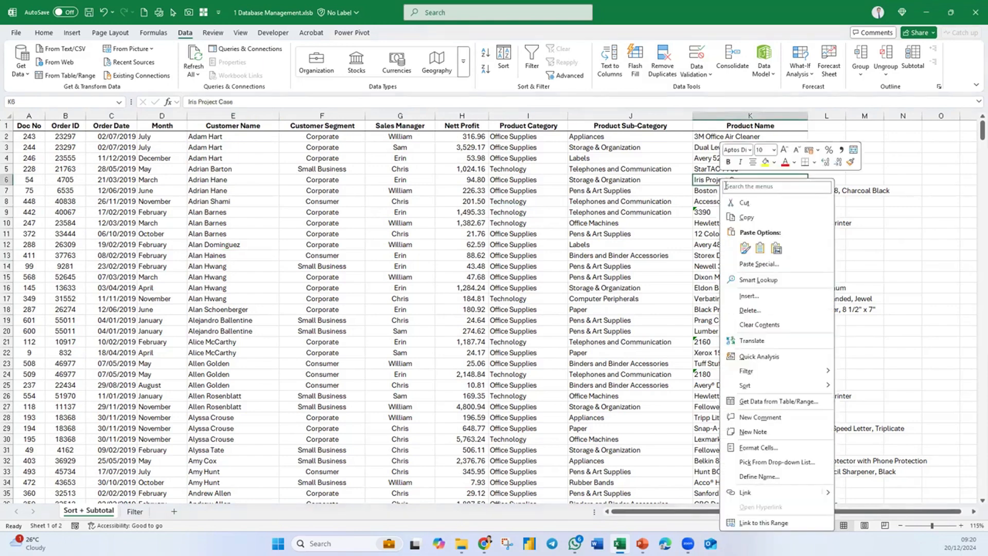
{"action": "mouse_move", "coordinate": [747, 389]}
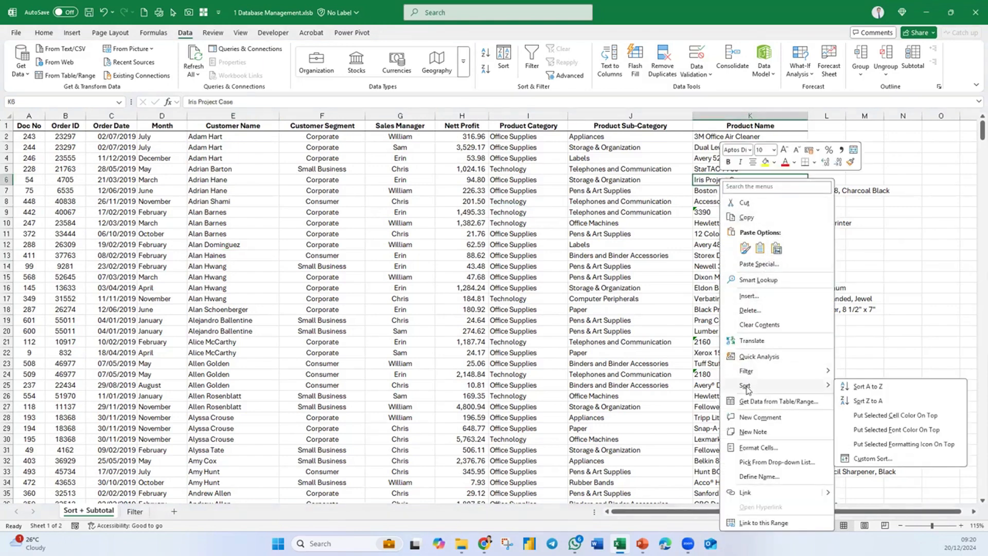
{"action": "left_click", "coordinate": [869, 387]}
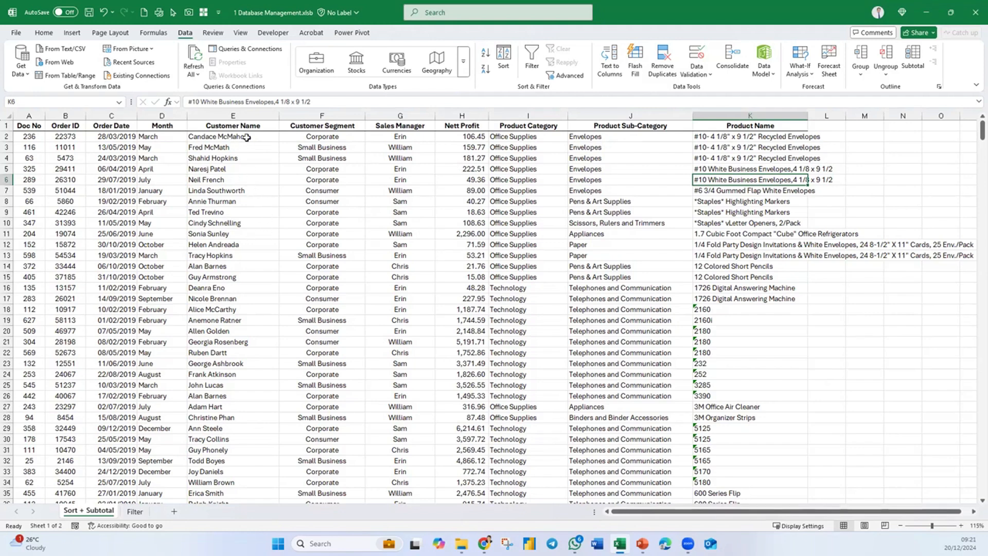
- Sort the data table by the Customer Name column from A to Z
{"action": "right_click", "coordinate": [238, 188]}
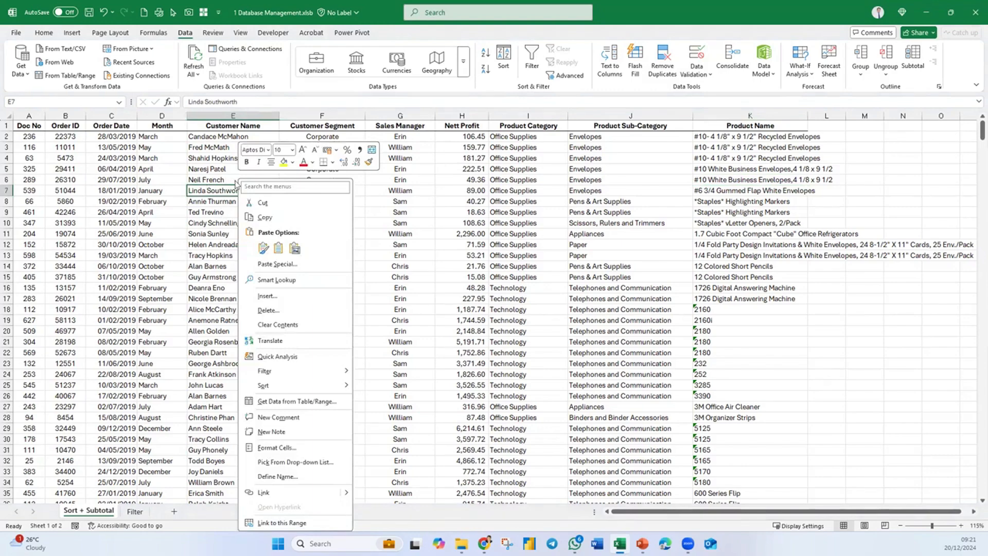
{"action": "mouse_move", "coordinate": [304, 387]}
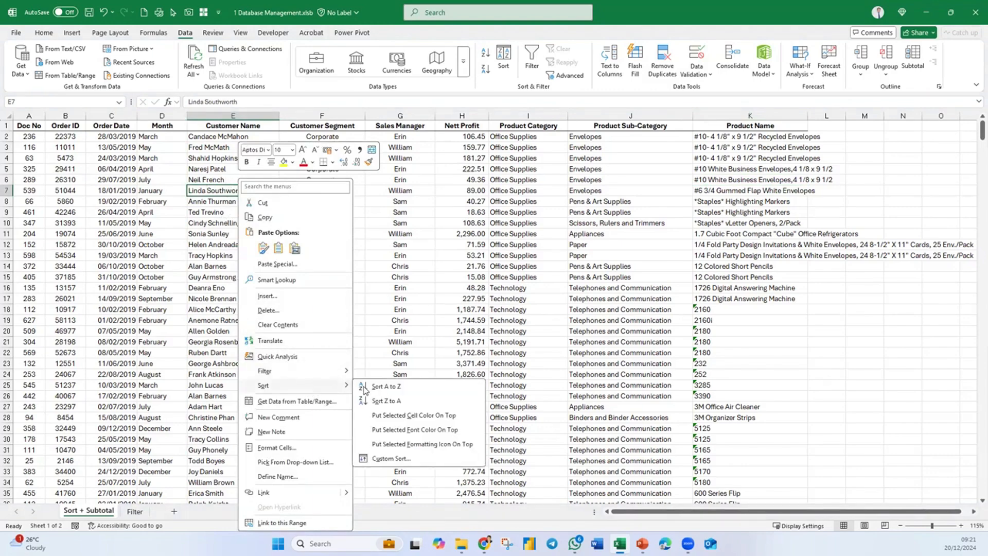
{"action": "left_click", "coordinate": [384, 385]}
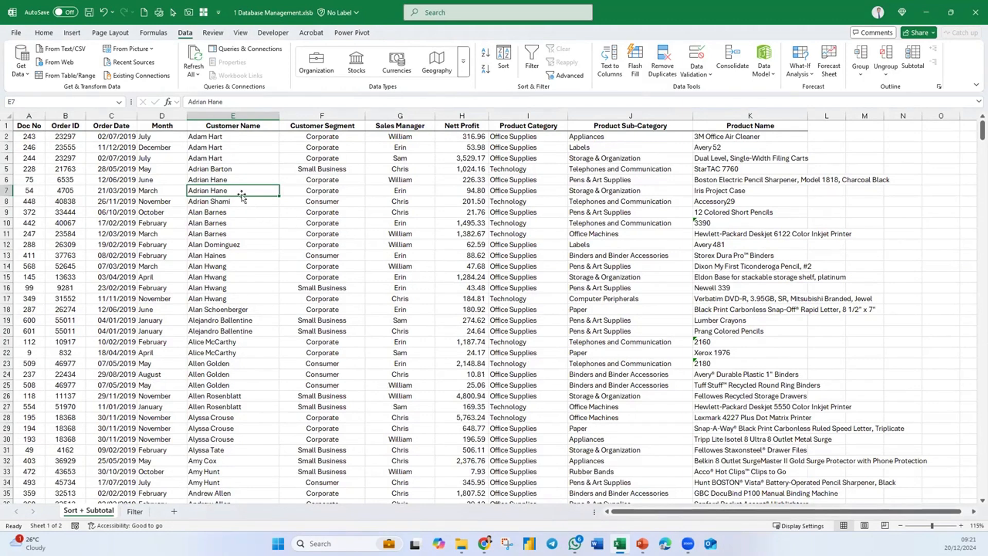
- Sort the data table by the Month column alphabetically from A to Z
{"action": "left_click", "coordinate": [168, 159]}
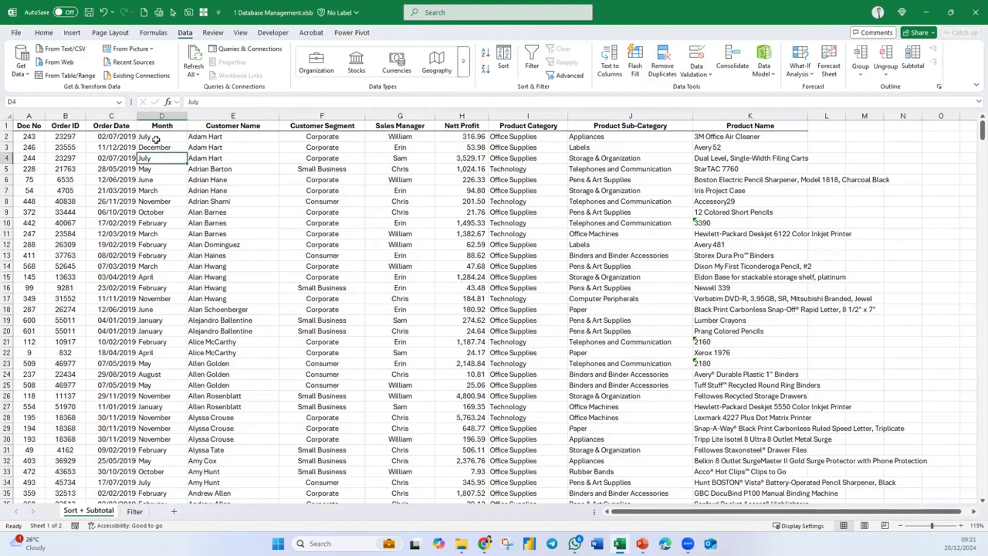
{"action": "left_click", "coordinate": [159, 189]}
{"action": "right_click", "coordinate": [159, 188]}
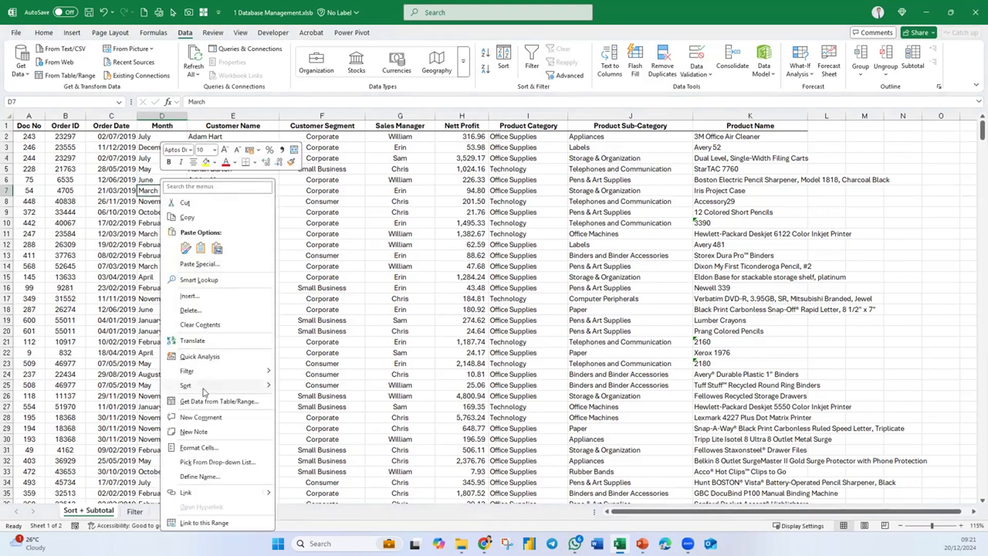
{"action": "mouse_move", "coordinate": [203, 386]}
{"action": "left_click", "coordinate": [311, 392]}
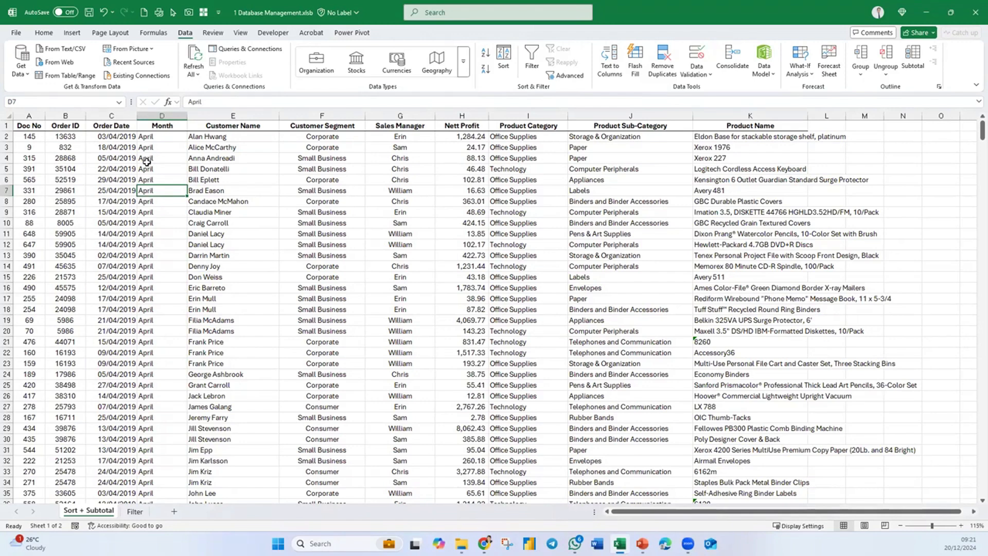
{"action": "right_click", "coordinate": [170, 168]}
{"action": "mouse_move", "coordinate": [206, 376]}
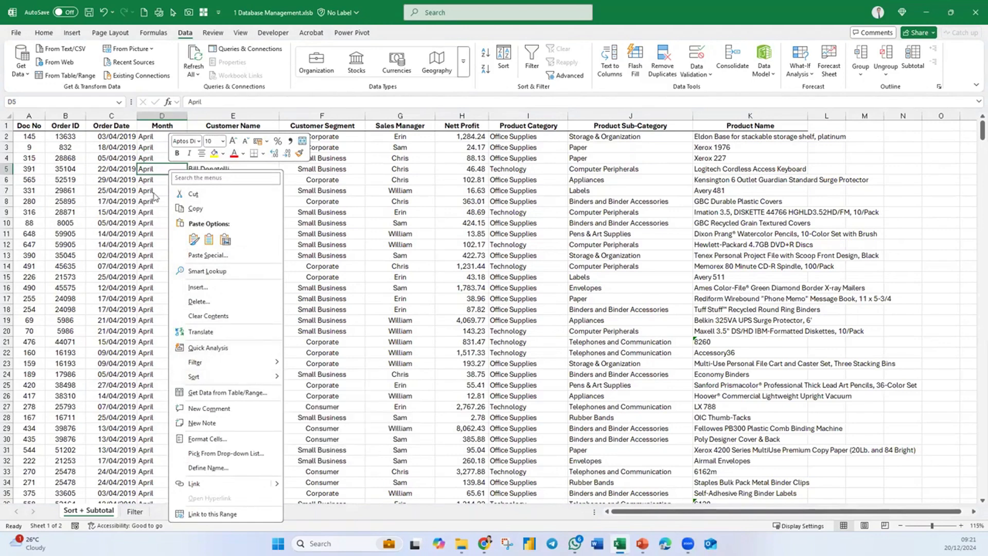
{"action": "left_click", "coordinate": [154, 196]}
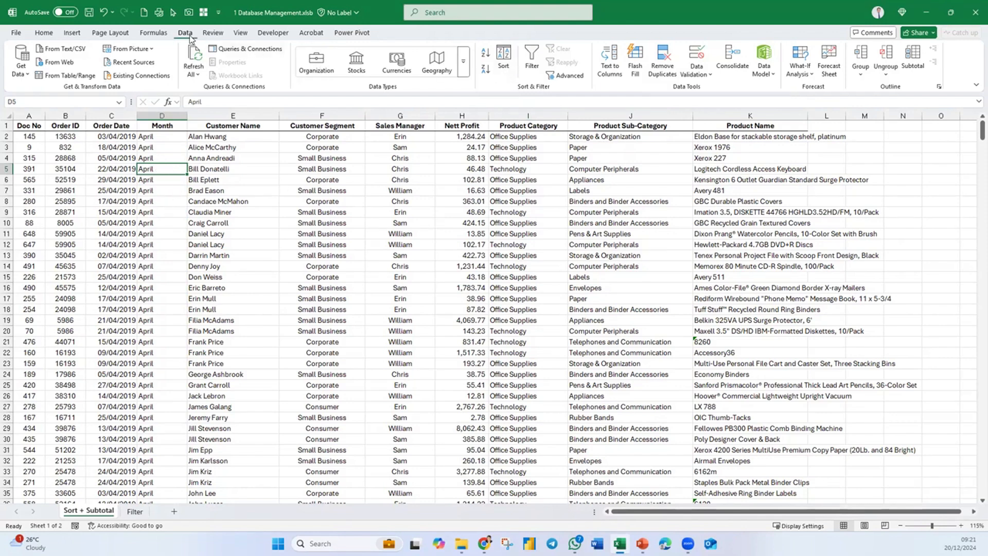
{"action": "left_click", "coordinate": [503, 61]}
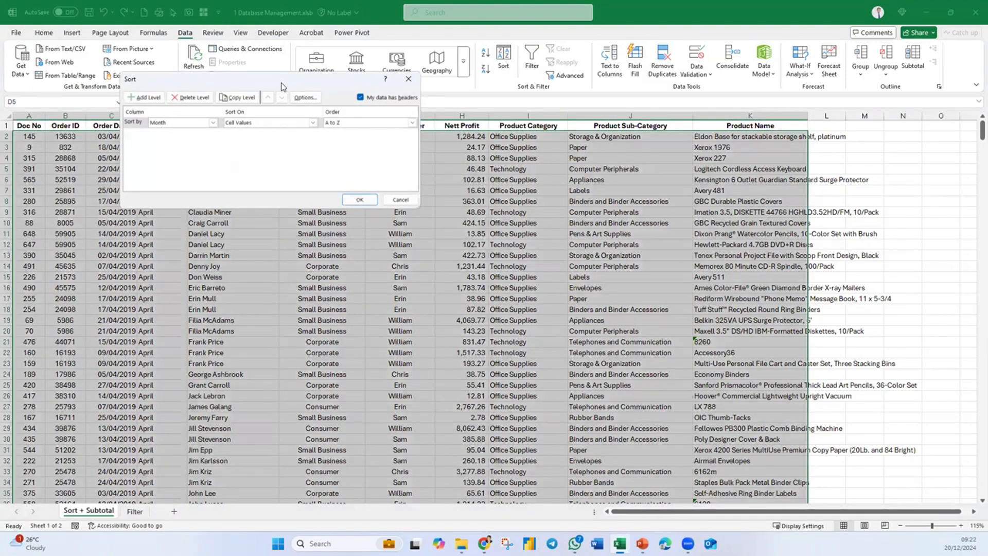
{"action": "left_click_drag", "start_coordinate": [283, 86], "coordinate": [395, 161]}
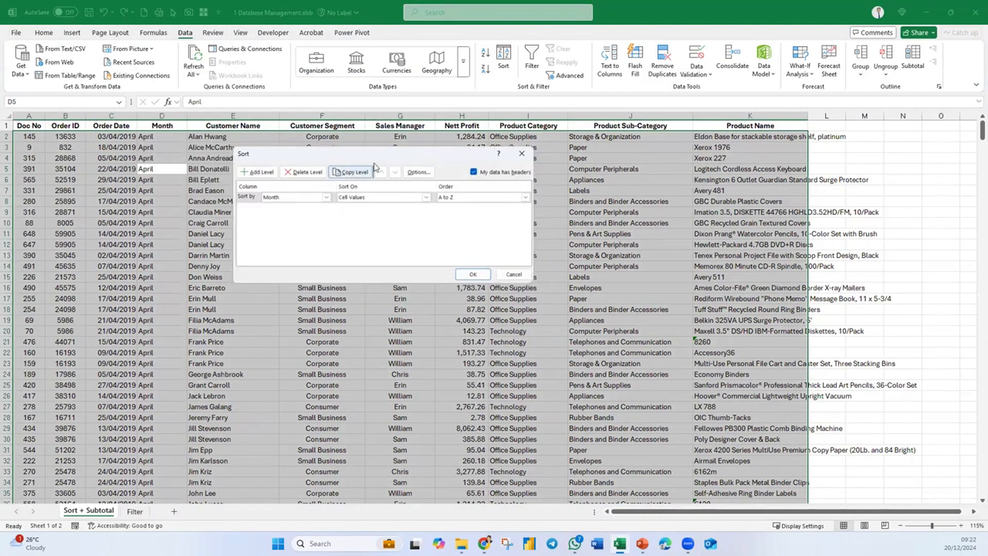
{"action": "left_click", "coordinate": [506, 273]}
{"action": "left_click", "coordinate": [531, 243]}
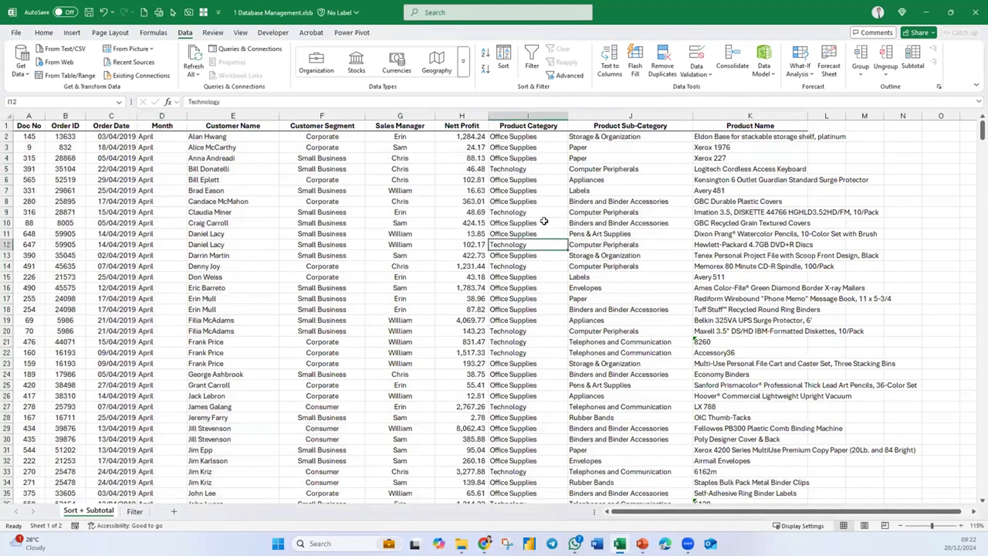
- Start a custom sort by Month on cell values and choose Custom List as its order
{"action": "left_click", "coordinate": [504, 62]}
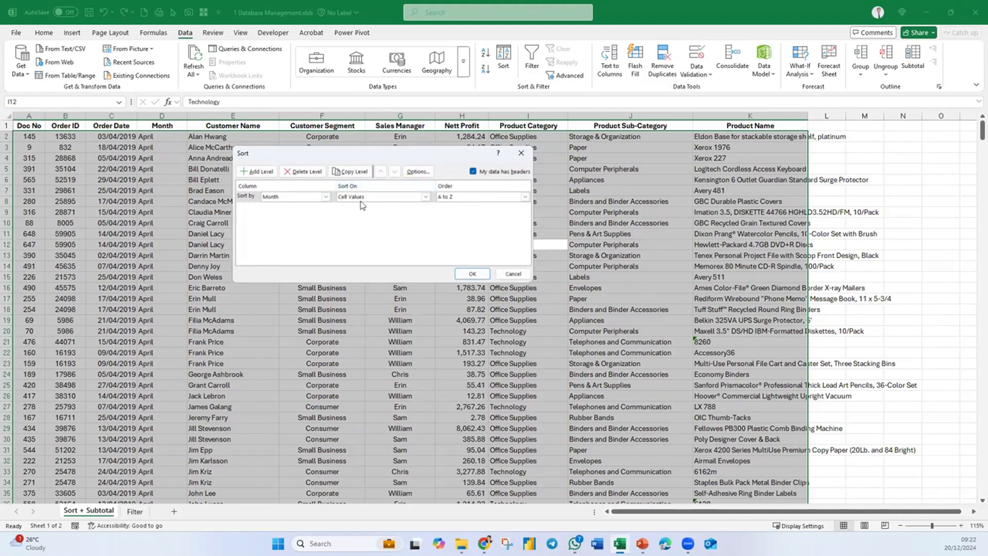
{"action": "left_click", "coordinate": [458, 197]}
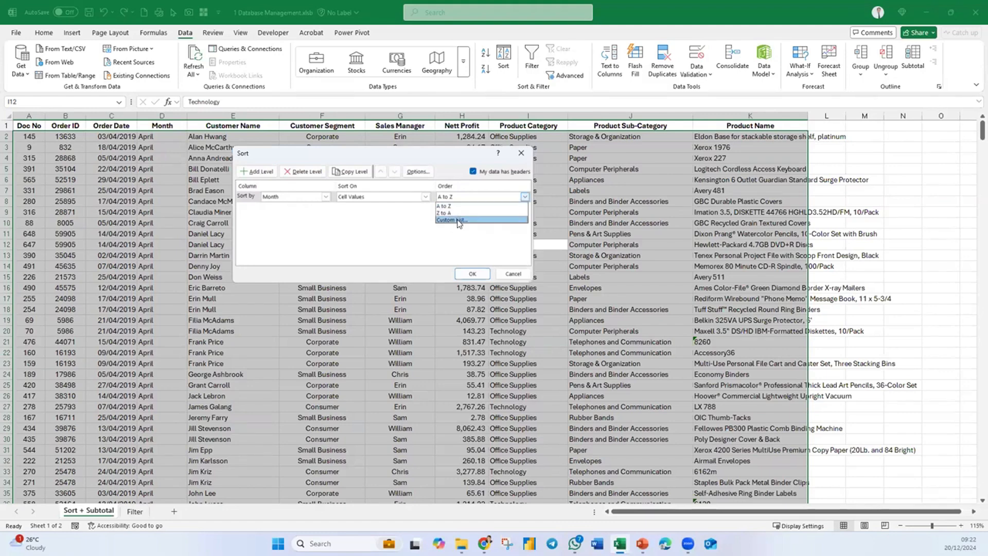
{"action": "left_click", "coordinate": [457, 220]}
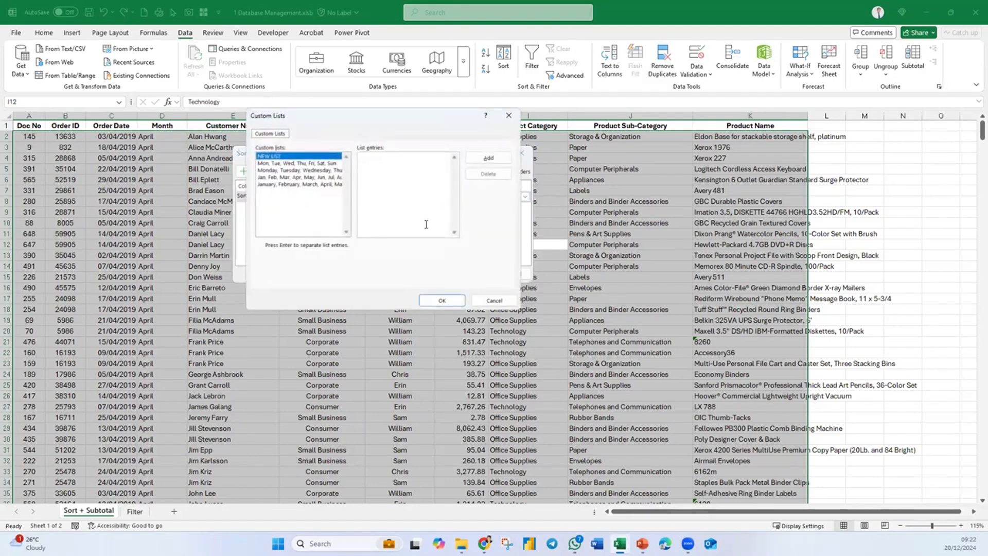
{"action": "left_click_drag", "start_coordinate": [300, 115], "coordinate": [226, 167]}
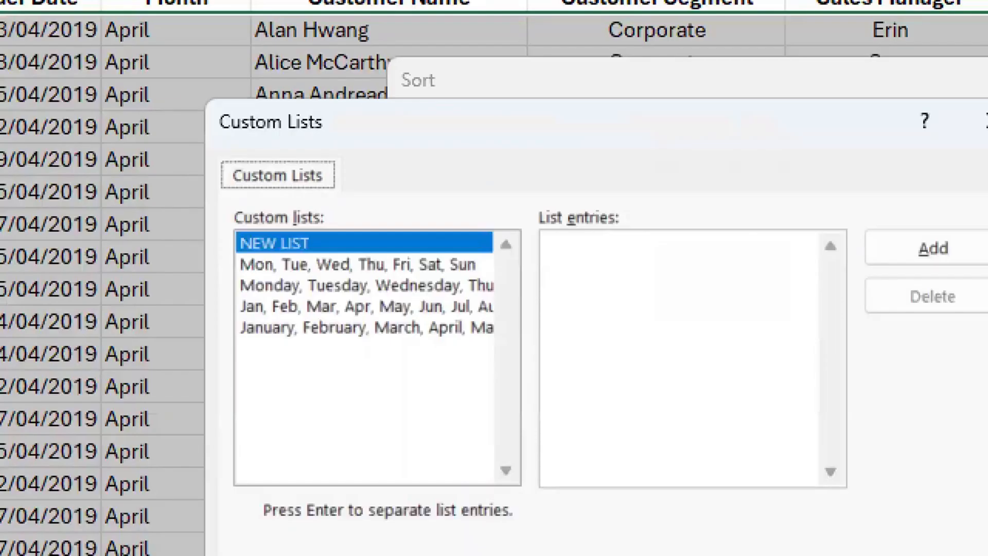
{"action": "left_click", "coordinate": [141, 191]}
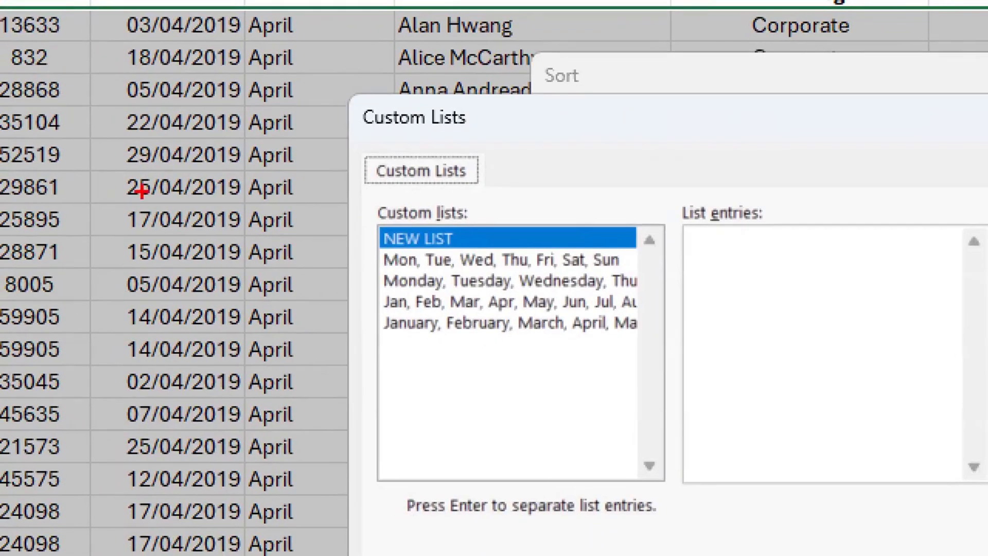
{"action": "left_click_drag", "start_coordinate": [182, 138], "coordinate": [106, 241]}
{"action": "left_click_drag", "start_coordinate": [326, 133], "coordinate": [234, 259]}
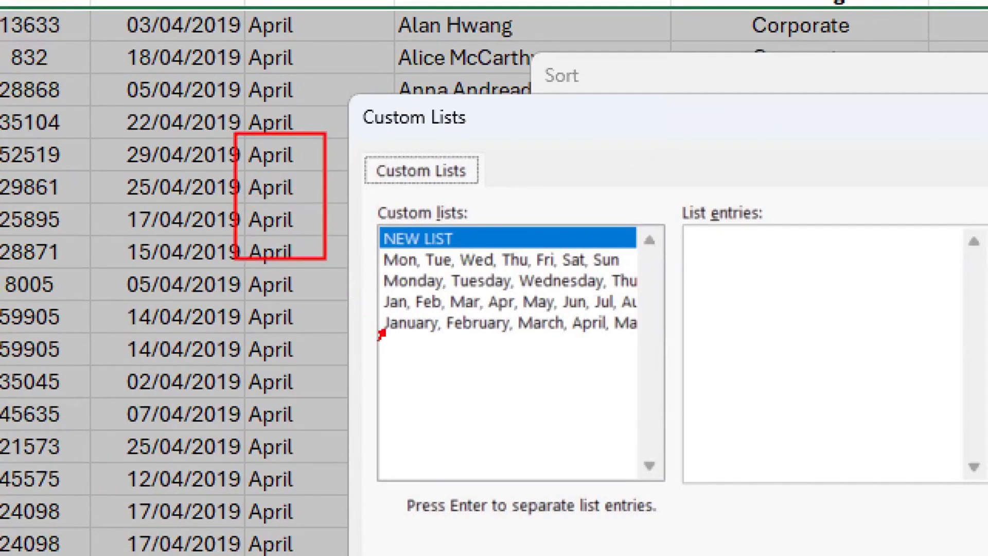
{"action": "left_click_drag", "start_coordinate": [381, 332], "coordinate": [350, 360]}
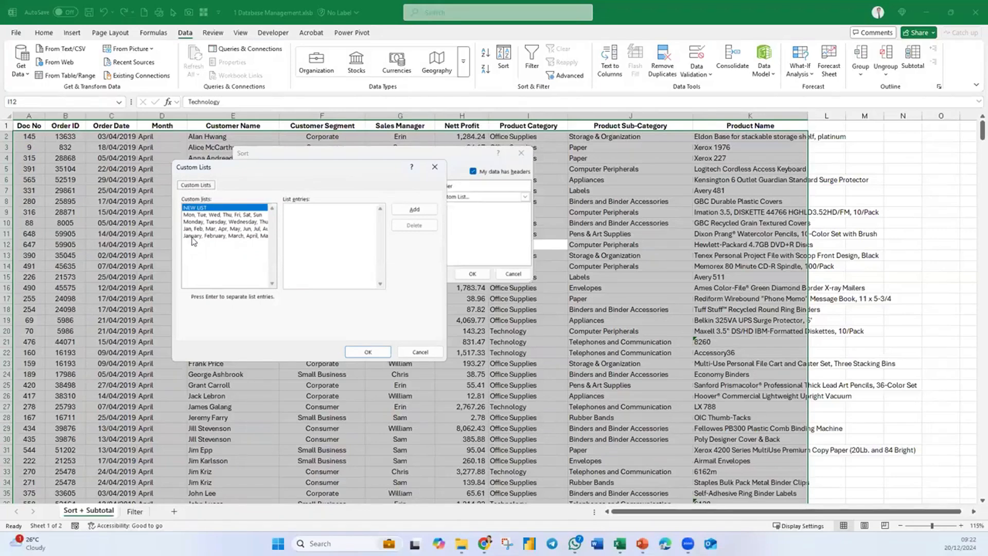
- Use the full-month-name custom list starting January, February, March as the order, apply the Month sort and check the sorted rows
{"action": "left_click", "coordinate": [193, 236]}
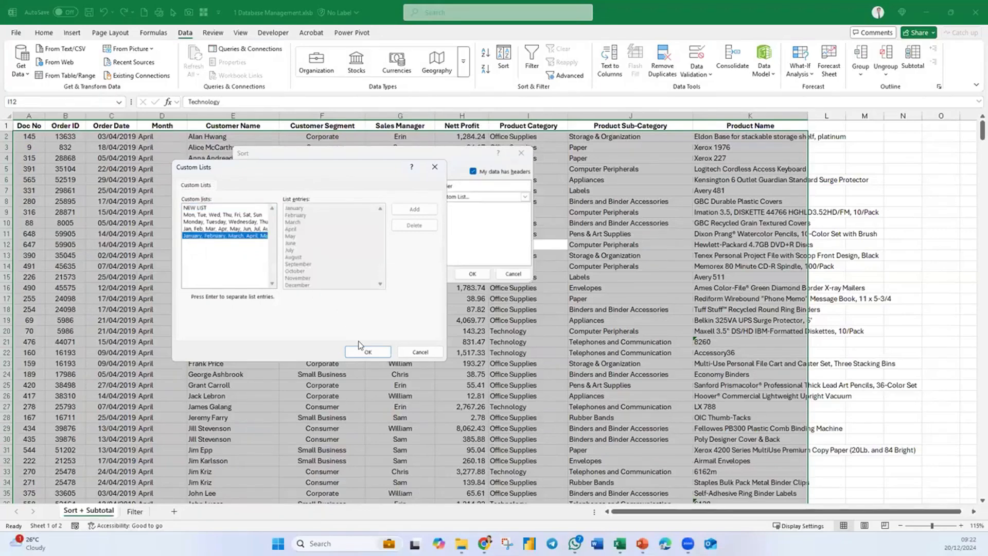
{"action": "left_click", "coordinate": [367, 351]}
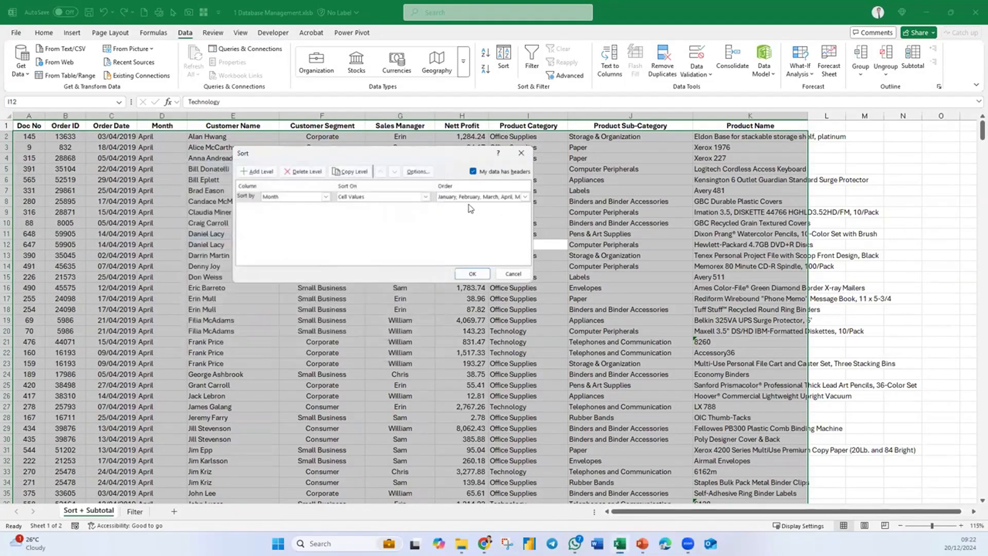
{"action": "left_click", "coordinate": [471, 274]}
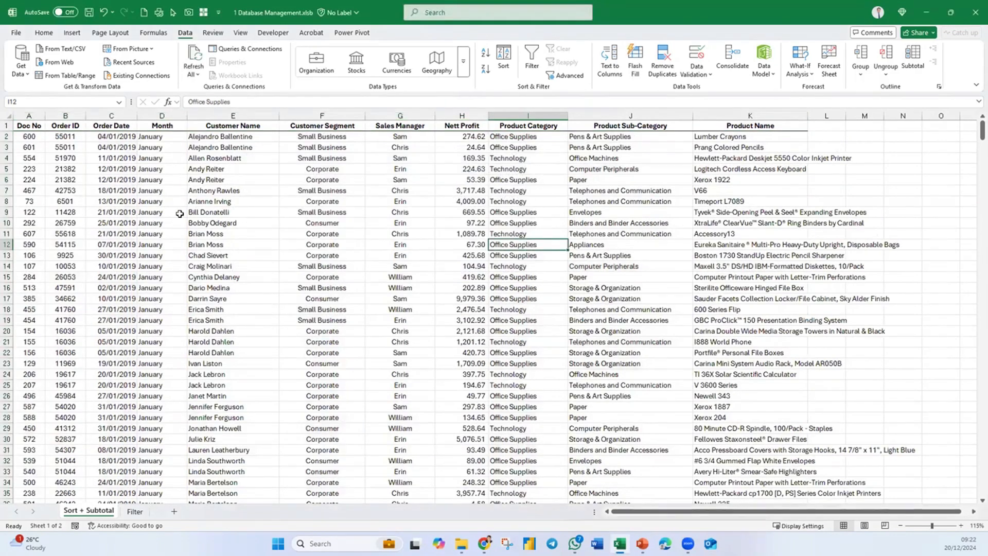
{"action": "scroll", "coordinate": [180, 214], "scroll_direction": "down", "scroll_amount": 20}
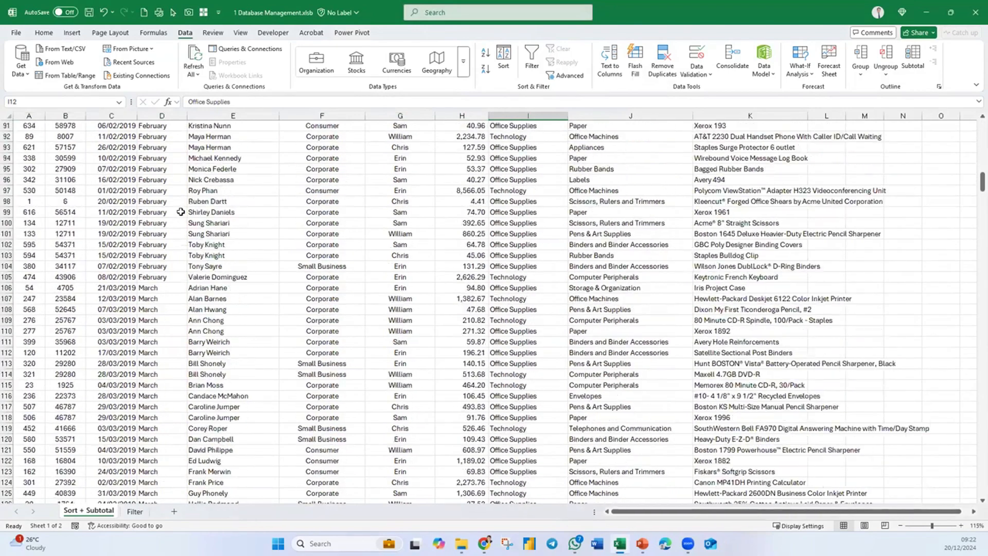
- Review the month order down the Month column and select a cell in the Sales Manager column
{"action": "scroll", "coordinate": [181, 211], "scroll_direction": "down", "scroll_amount": 20}
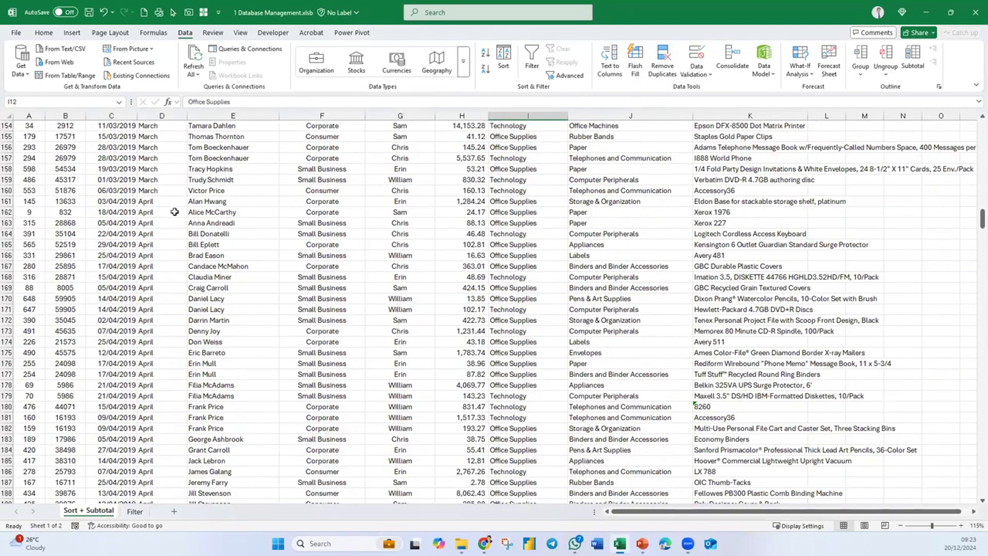
{"action": "scroll", "coordinate": [175, 212], "scroll_direction": "up", "scroll_amount": 20}
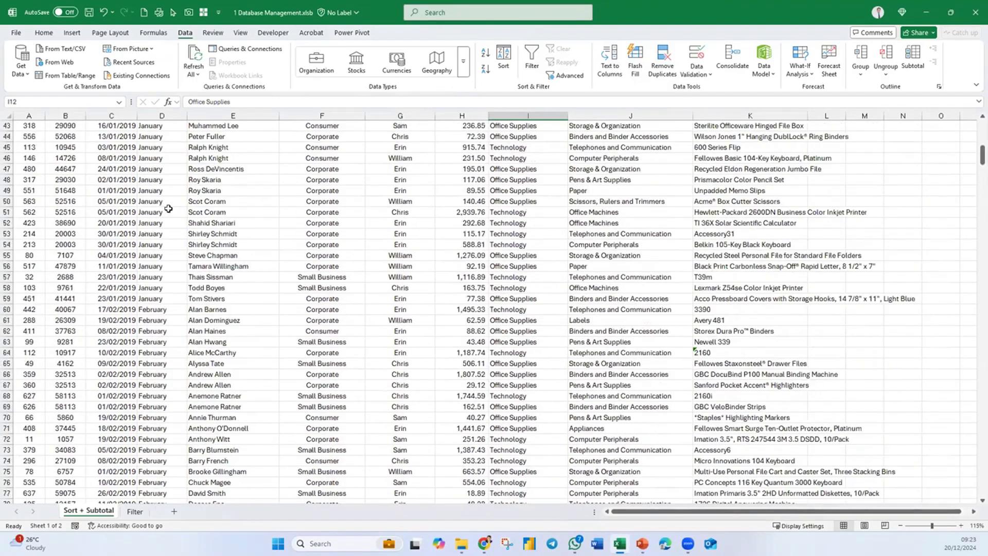
{"action": "scroll", "coordinate": [168, 208], "scroll_direction": "up", "scroll_amount": 14}
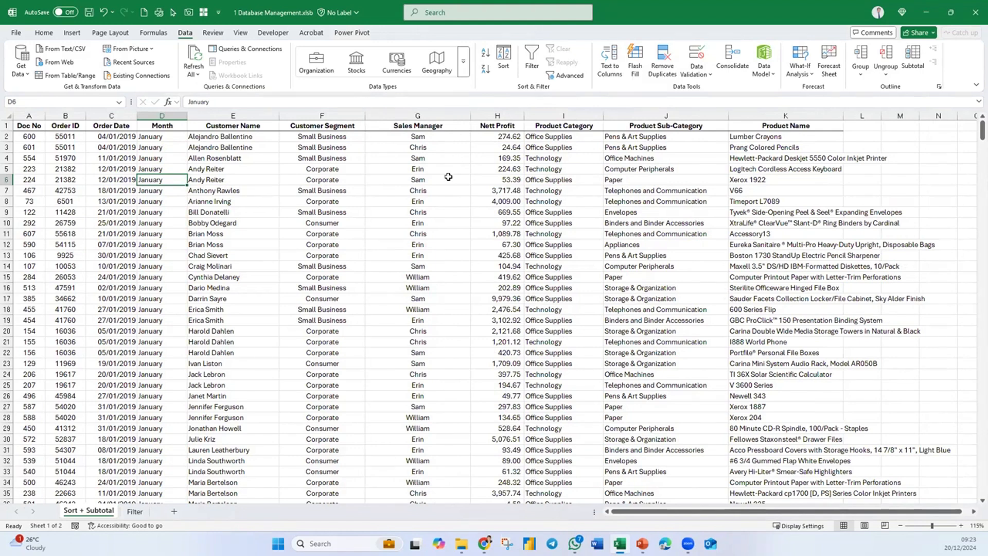
{"action": "left_click", "coordinate": [416, 199]}
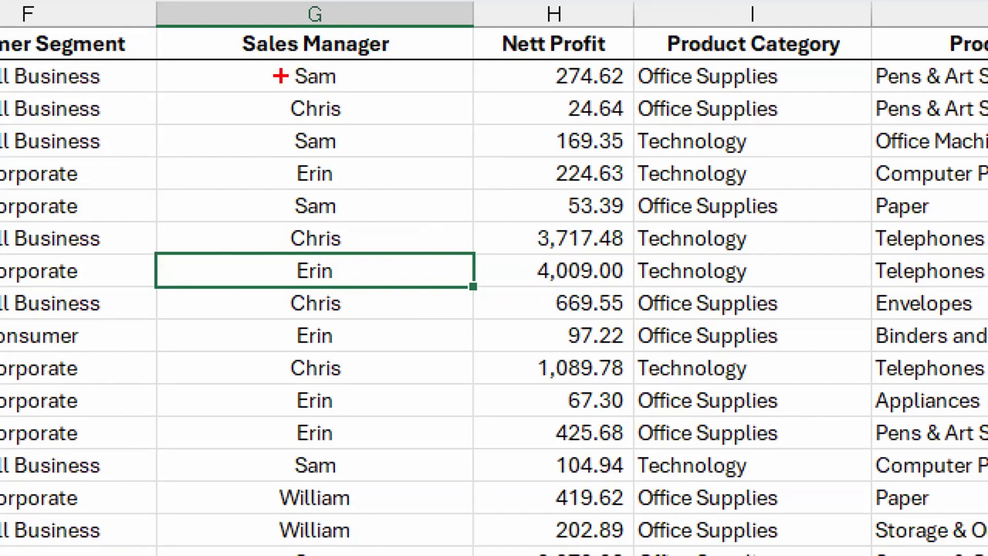
{"action": "mouse_move", "coordinate": [280, 77]}
{"action": "left_mouse_down"}
{"action": "mouse_move", "coordinate": [246, 88]}
{"action": "mouse_move", "coordinate": [225, 135]}
{"action": "left_mouse_up"}
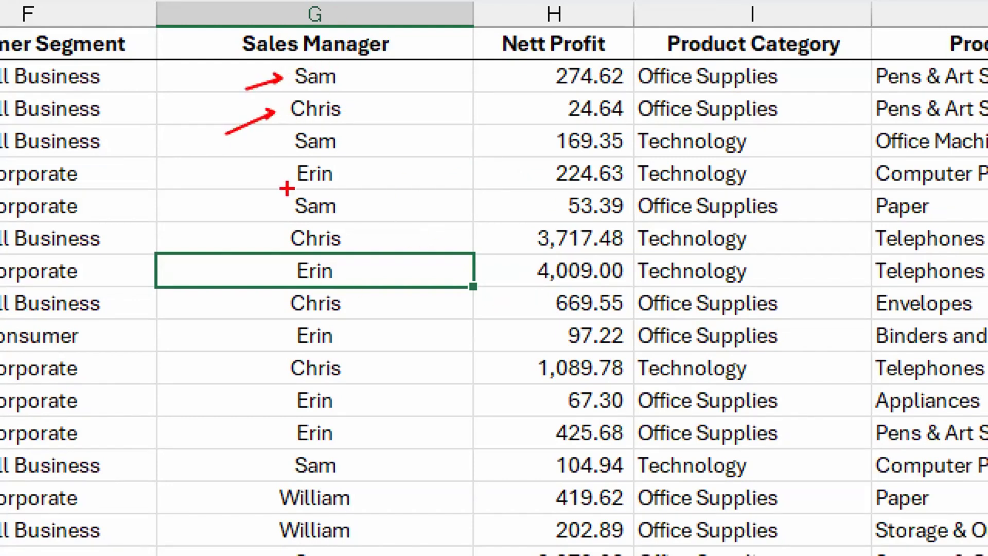
{"action": "left_click_drag", "start_coordinate": [278, 176], "coordinate": [239, 196]}
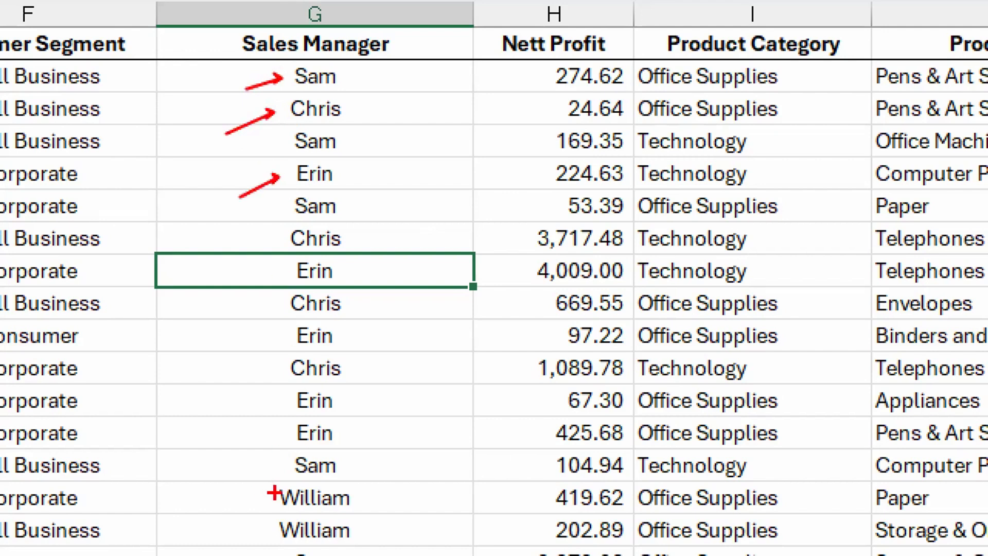
{"action": "left_click_drag", "start_coordinate": [272, 492], "coordinate": [252, 457]}
{"action": "key", "text": "t"}
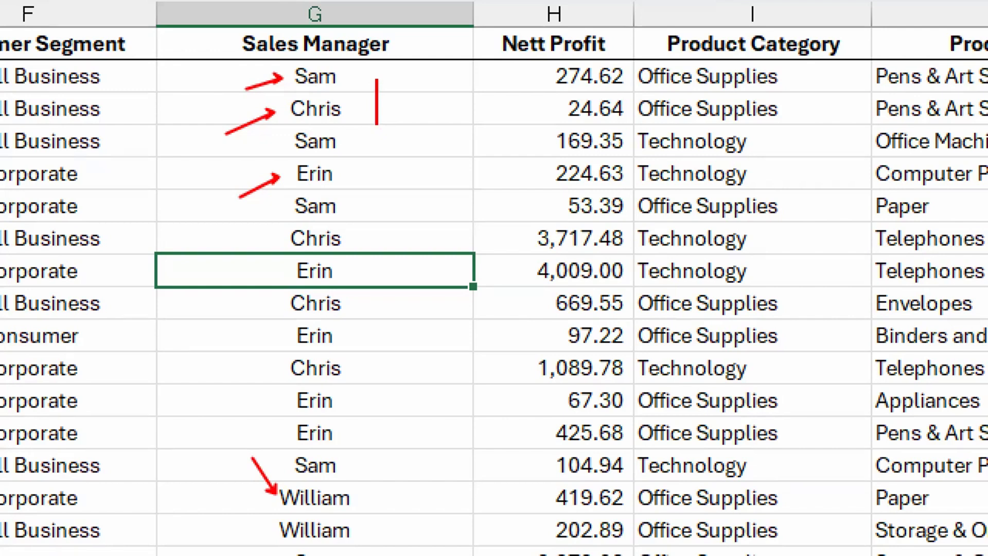
{"action": "type", "text": "Sam"}
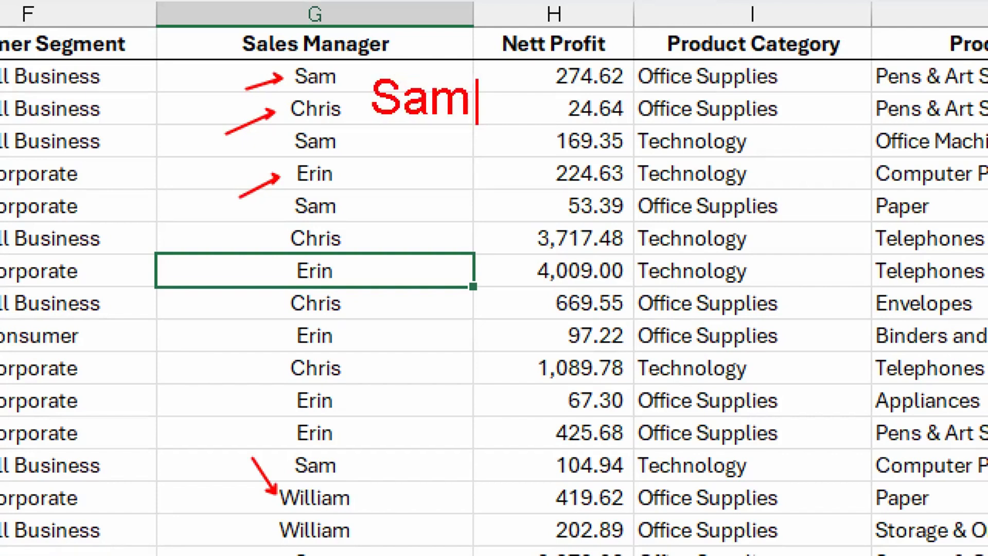
{"action": "key", "text": "Return"}
{"action": "type", "text": "Erin"}
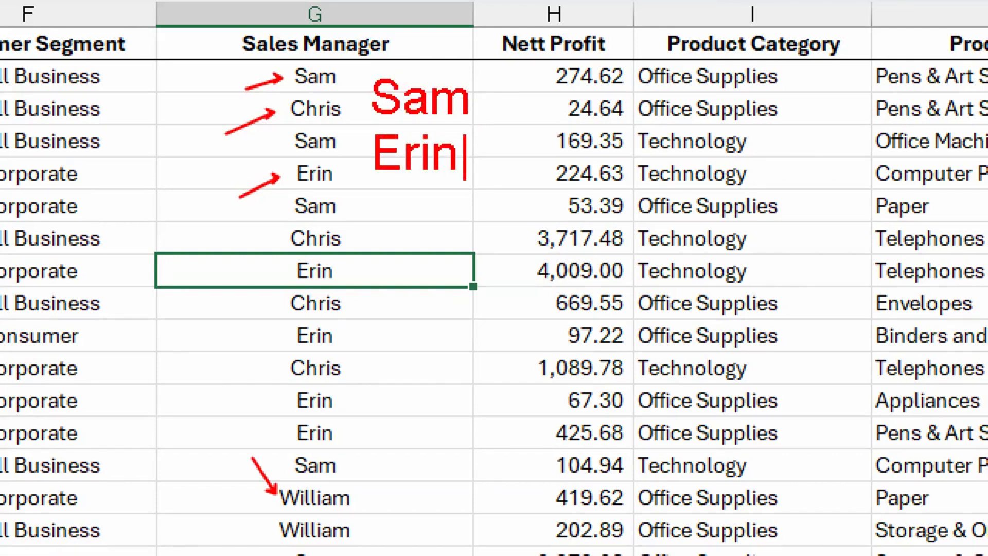
{"action": "key", "text": "Return"}
{"action": "type", "text": "William"}
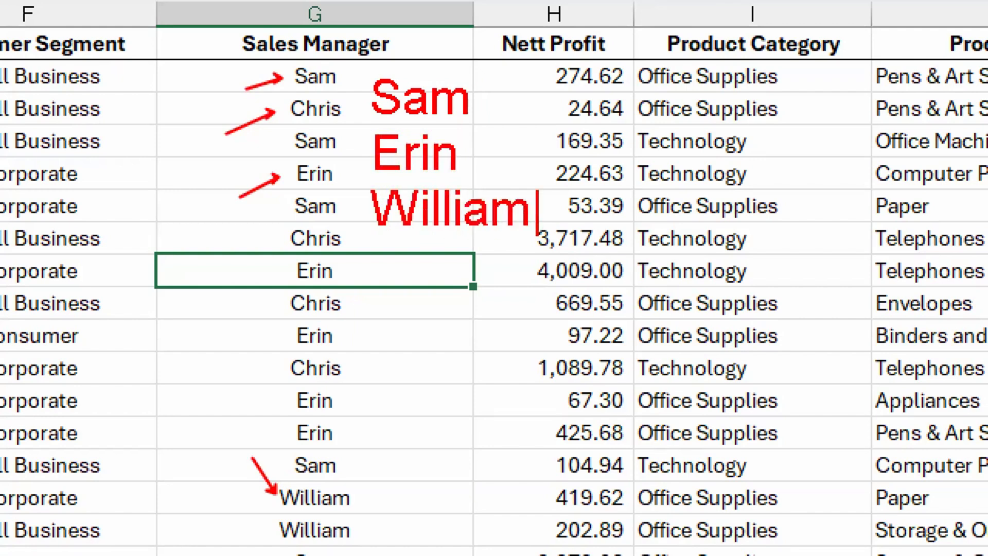
{"action": "key", "text": "Return"}
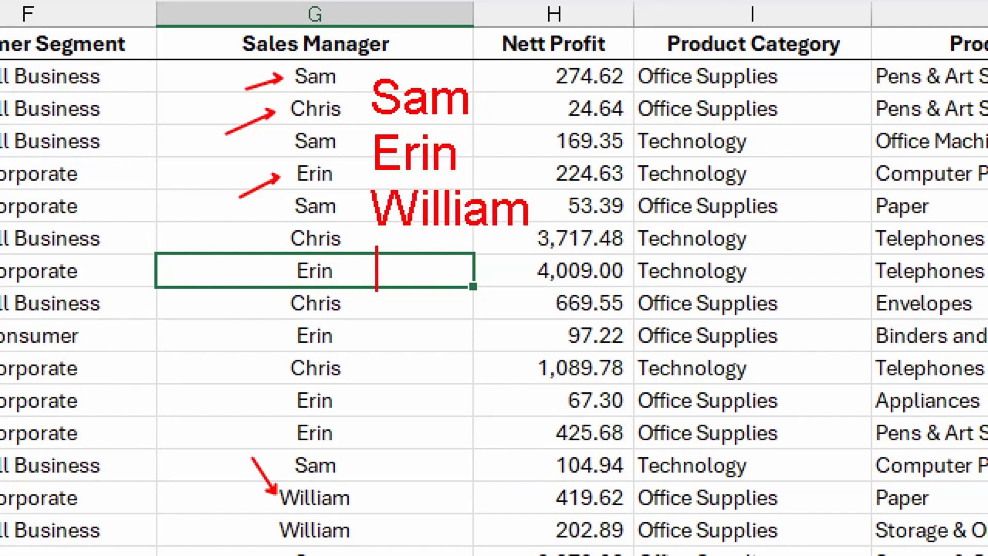
{"action": "type", "text": "Chris"}
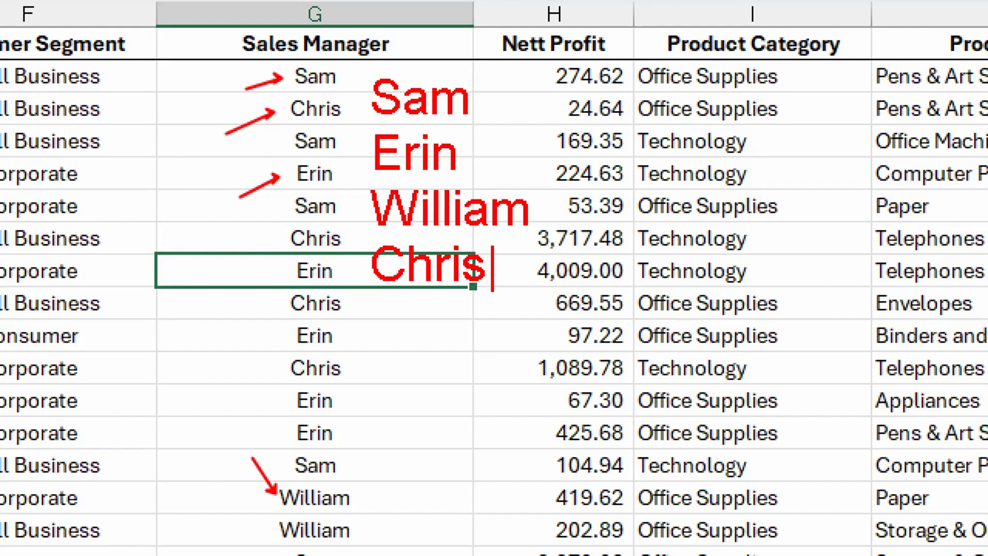
{"action": "key", "text": "Escape"}
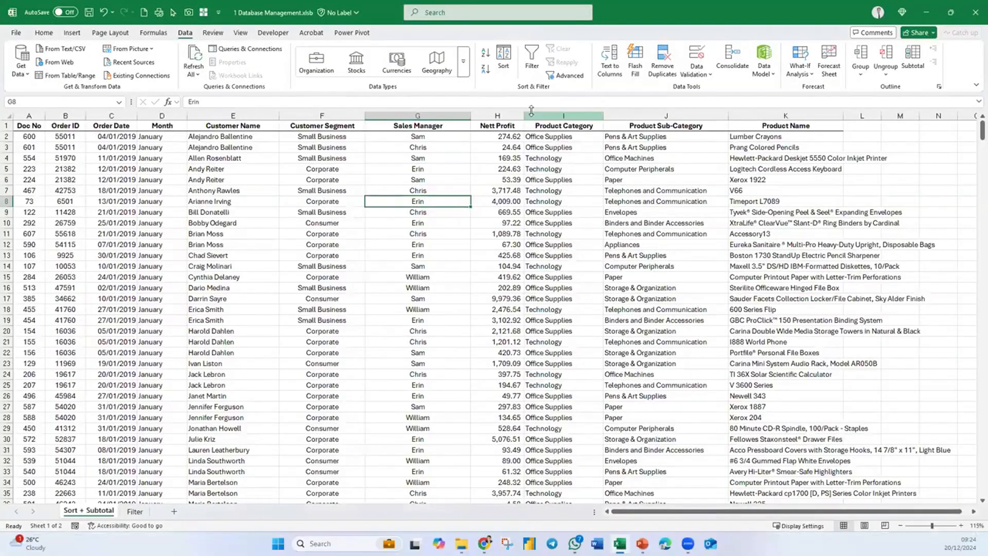
- Start a custom sort by Sales Manager on cell values and choose Custom List as its order
{"action": "left_click", "coordinate": [508, 75]}
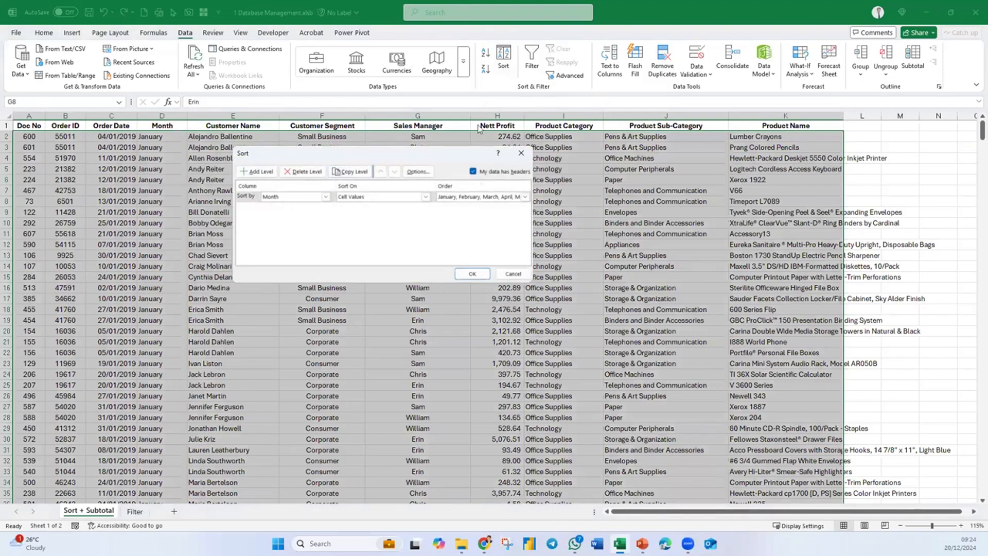
{"action": "left_click", "coordinate": [290, 197]}
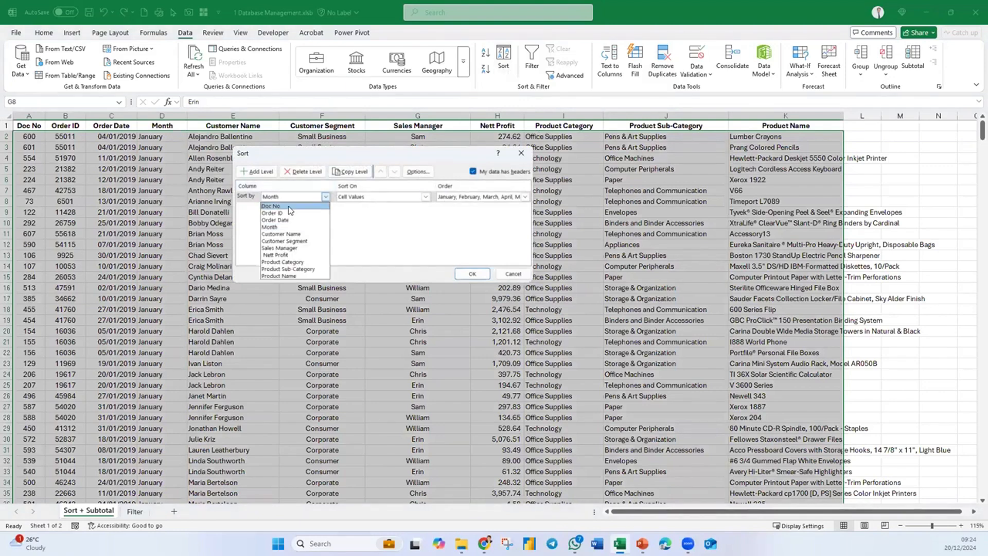
{"action": "left_click", "coordinate": [291, 249]}
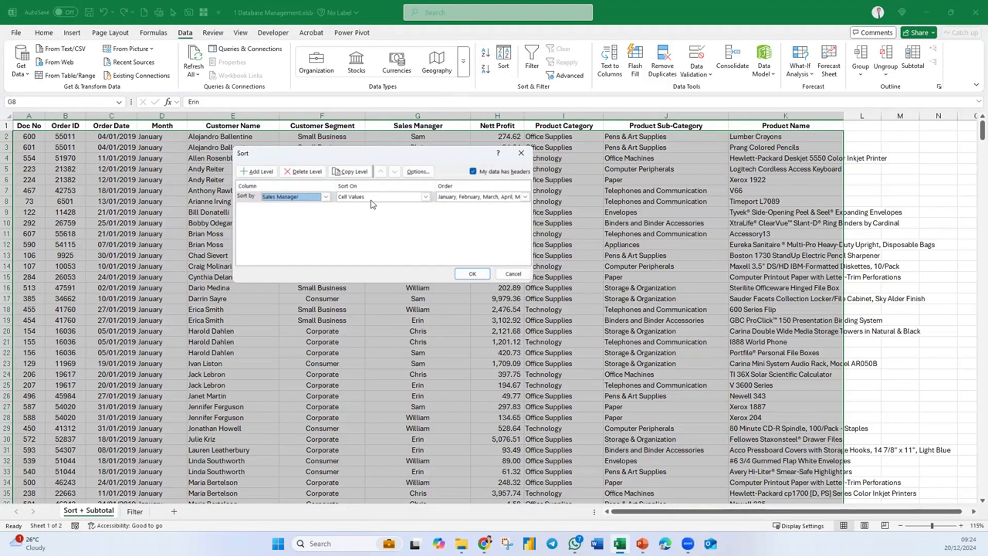
{"action": "left_click", "coordinate": [525, 197]}
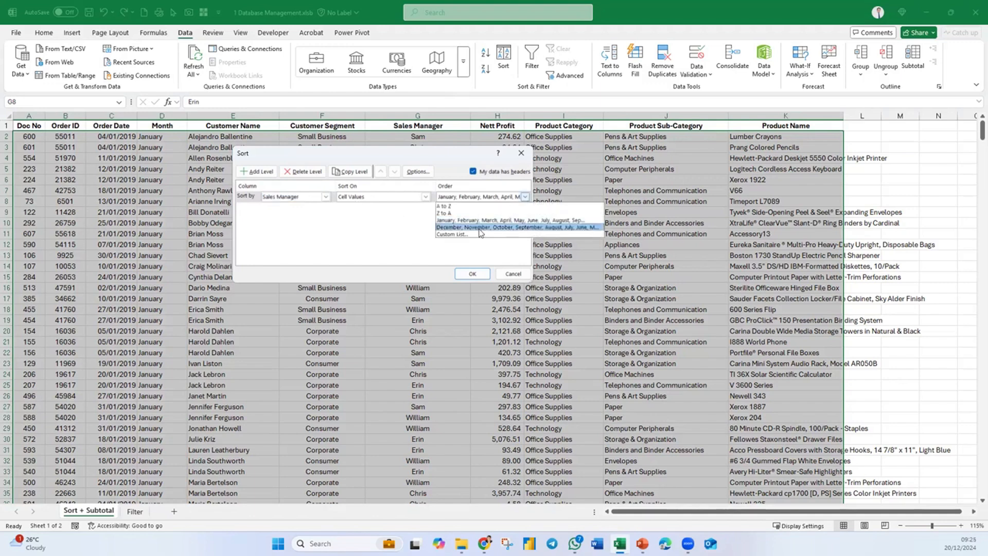
{"action": "left_click", "coordinate": [456, 236]}
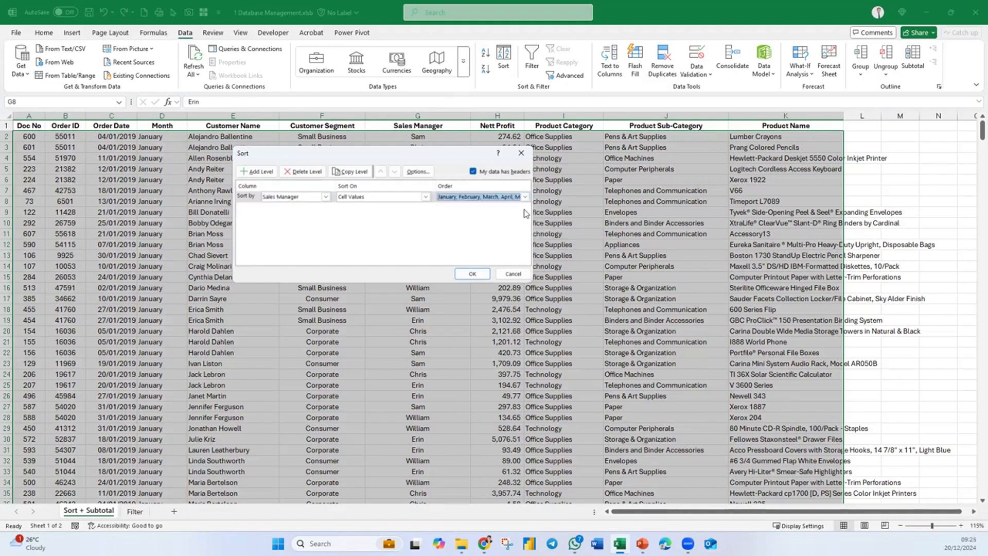
{"action": "left_click", "coordinate": [525, 196]}
{"action": "left_click", "coordinate": [453, 235]}
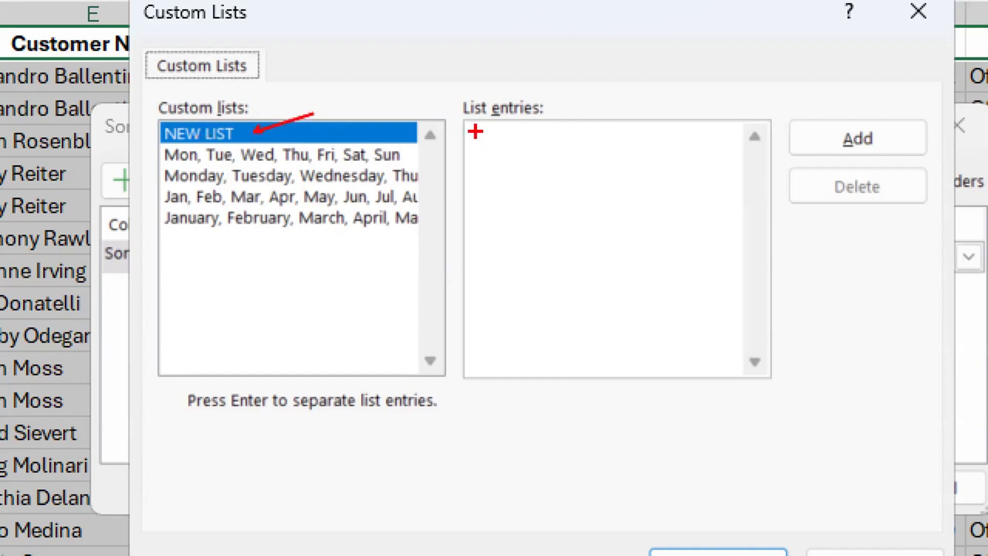
{"action": "mouse_move", "coordinate": [463, 119]}
{"action": "left_mouse_down"}
{"action": "mouse_move", "coordinate": [599, 211]}
{"action": "mouse_move", "coordinate": [606, 330]}
{"action": "left_mouse_up"}
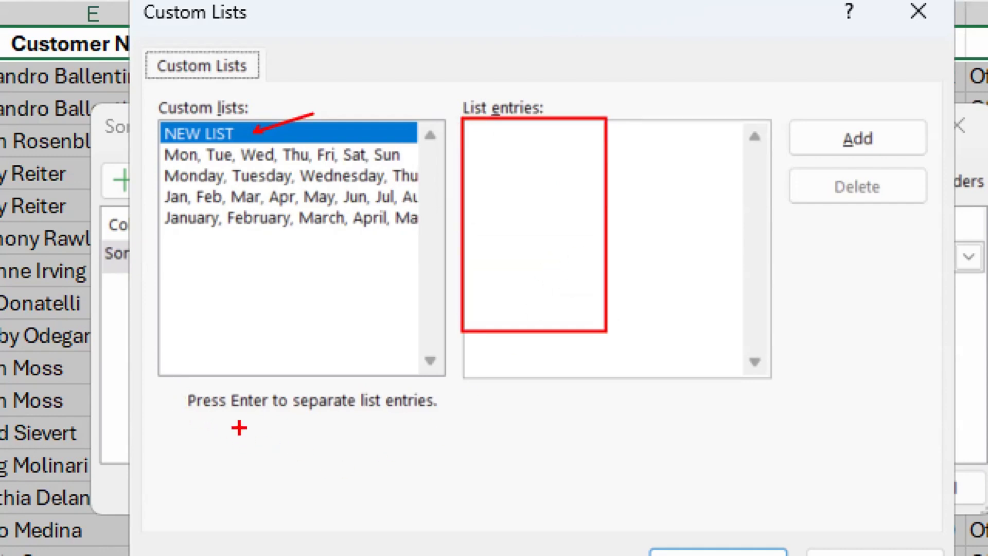
{"action": "left_click_drag", "start_coordinate": [246, 420], "coordinate": [273, 456]}
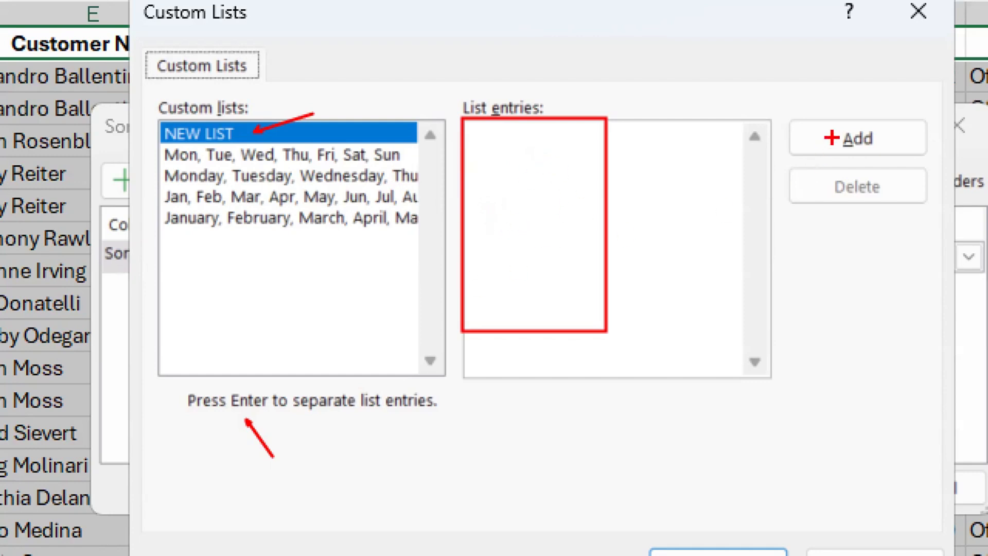
{"action": "left_click_drag", "start_coordinate": [766, 85], "coordinate": [829, 127]}
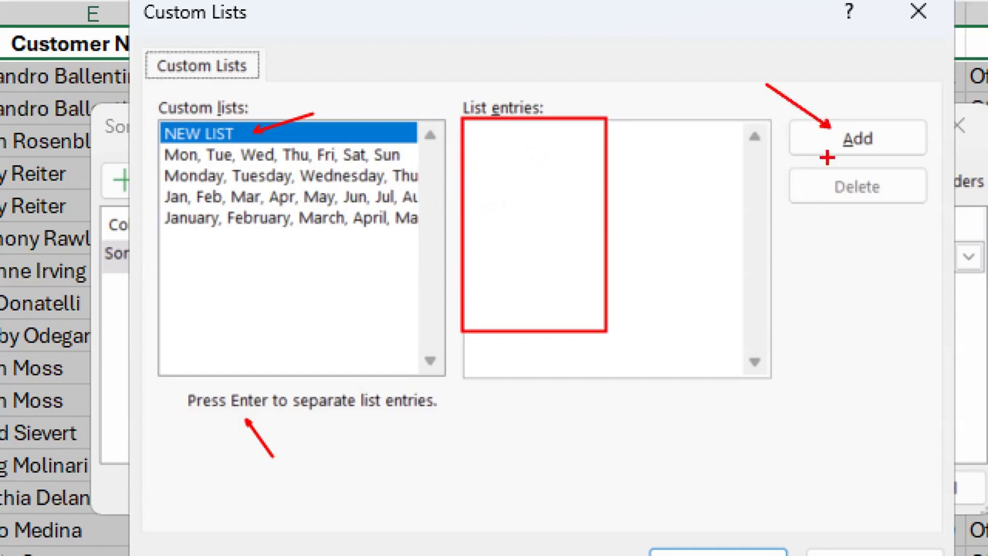
{"action": "mouse_move", "coordinate": [563, 173]}
{"action": "left_mouse_down"}
{"action": "mouse_move", "coordinate": [636, 178]}
{"action": "mouse_move", "coordinate": [458, 404]}
{"action": "mouse_move", "coordinate": [235, 261]}
{"action": "mouse_move", "coordinate": [274, 259]}
{"action": "mouse_move", "coordinate": [226, 290]}
{"action": "left_mouse_up"}
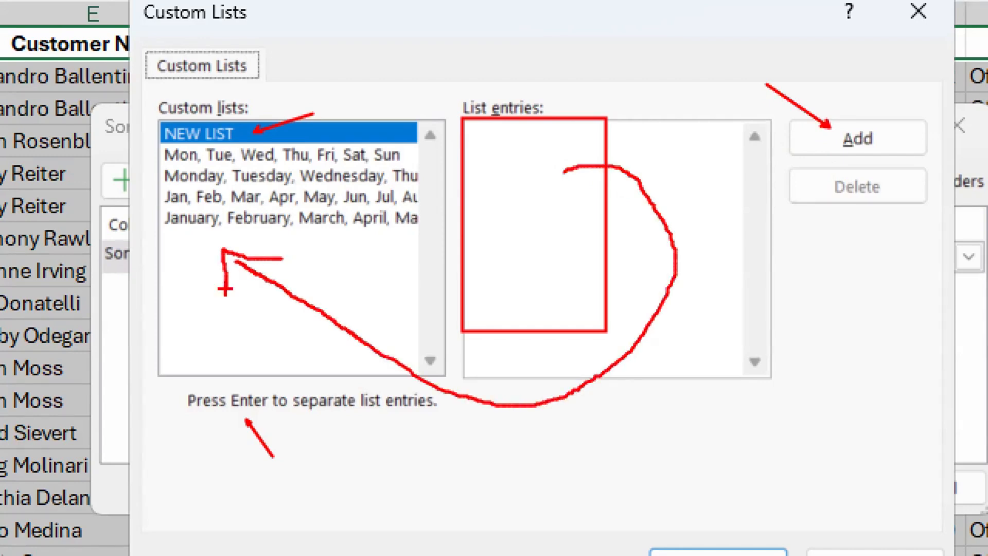
{"action": "key", "text": "Escape"}
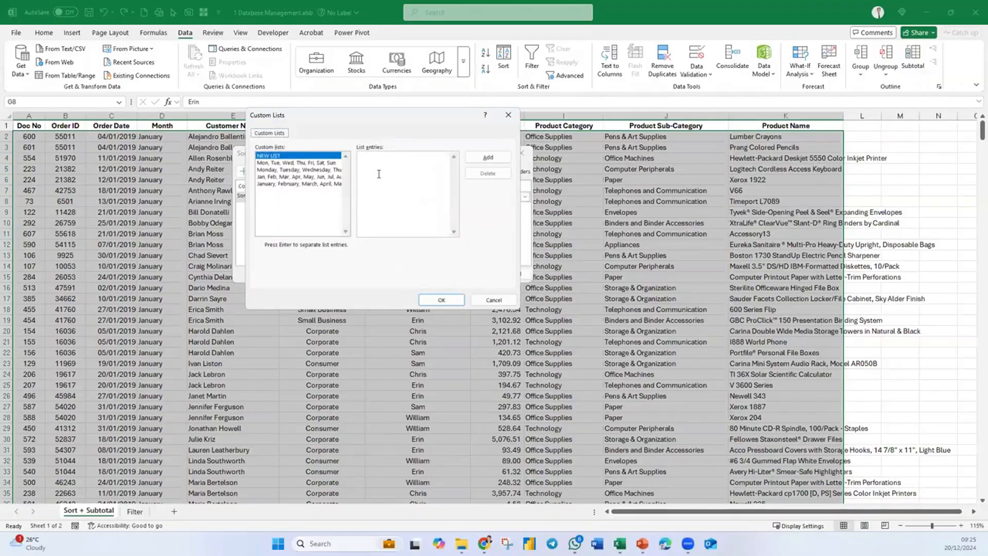
- Add a new custom list of the four sales managers' first names, one per line, and use it as the sort order
{"action": "left_click", "coordinate": [530, 188]}
{"action": "type", "text": "Sam "}
{"action": "type", "text": "Erin"}
{"action": "key", "text": "Return"}
{"action": "type", "text": "William "}
{"action": "type", "text": "Chris"}
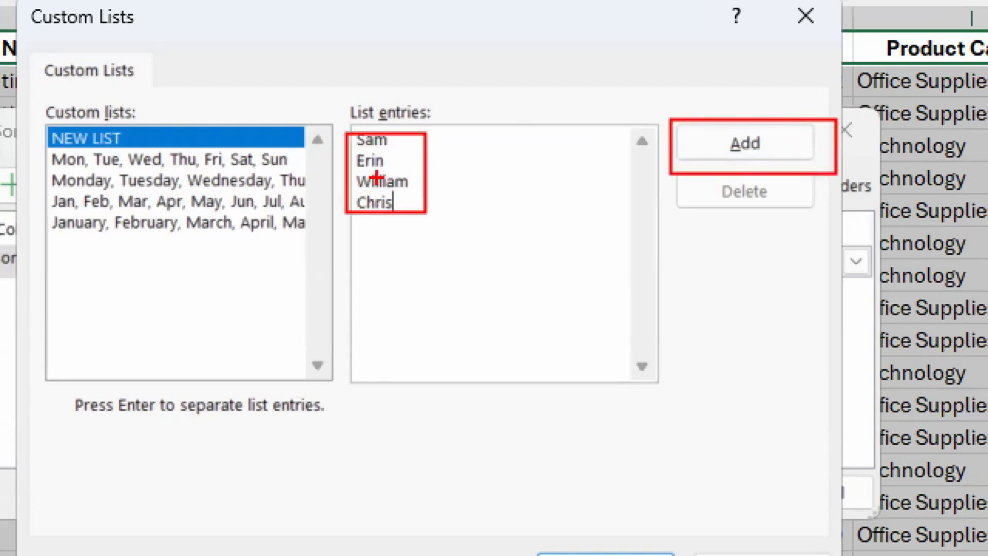
{"action": "mouse_move", "coordinate": [411, 180]}
{"action": "left_mouse_down"}
{"action": "mouse_move", "coordinate": [396, 298]}
{"action": "mouse_move", "coordinate": [177, 266]}
{"action": "mouse_move", "coordinate": [189, 291]}
{"action": "left_mouse_up"}
{"action": "key", "text": "Escape"}
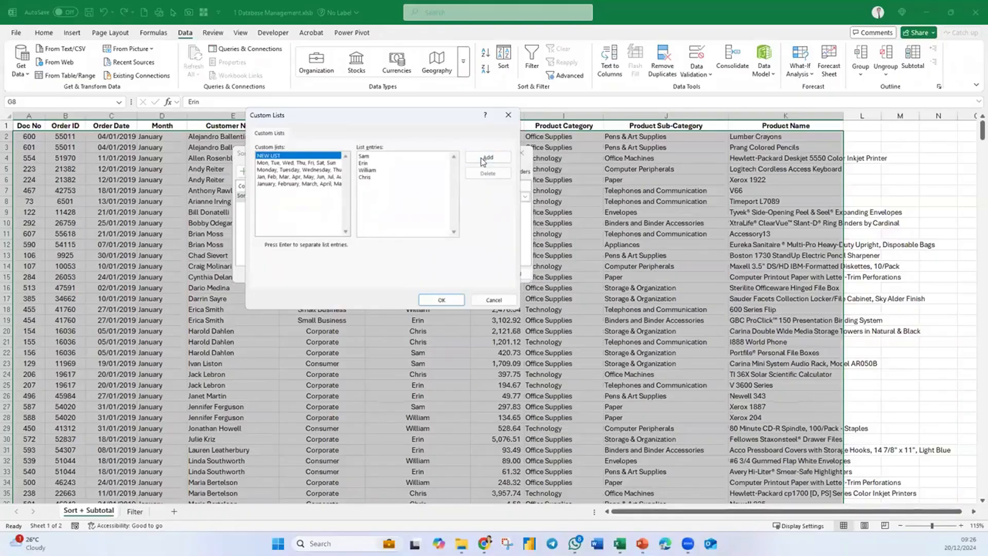
{"action": "left_click", "coordinate": [483, 161]}
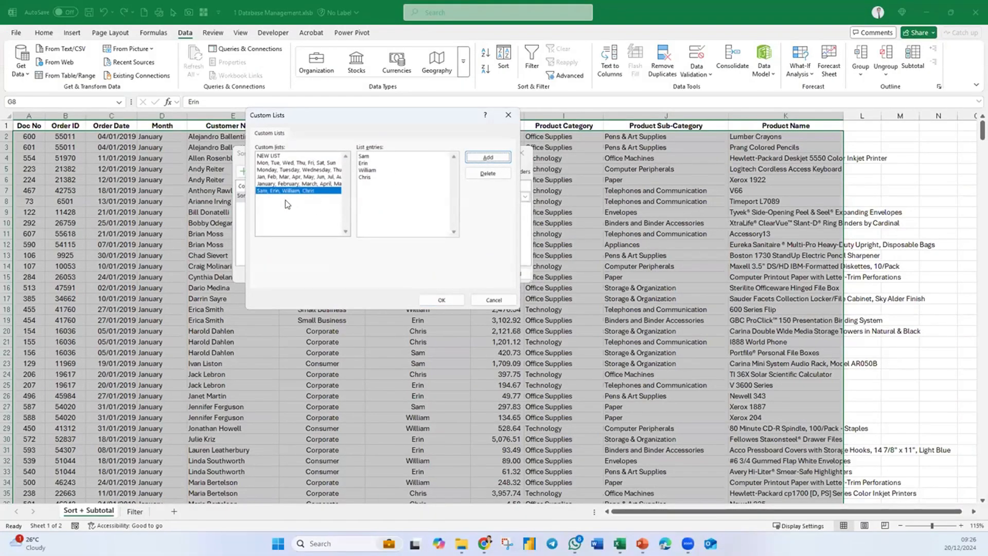
{"action": "left_click", "coordinate": [442, 300]}
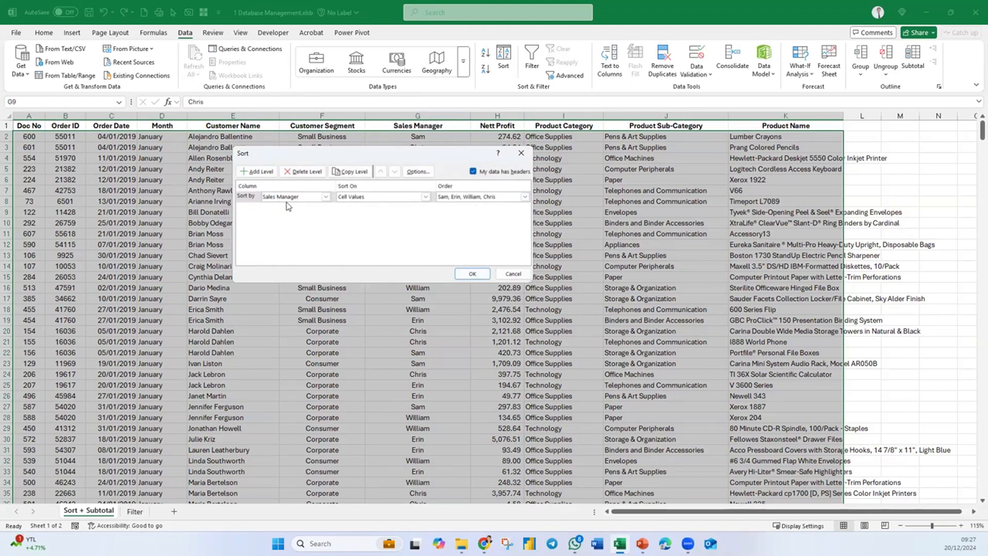
- Apply the Sales Manager sort and check the order of the manager groups down the table
{"action": "left_click", "coordinate": [471, 273]}
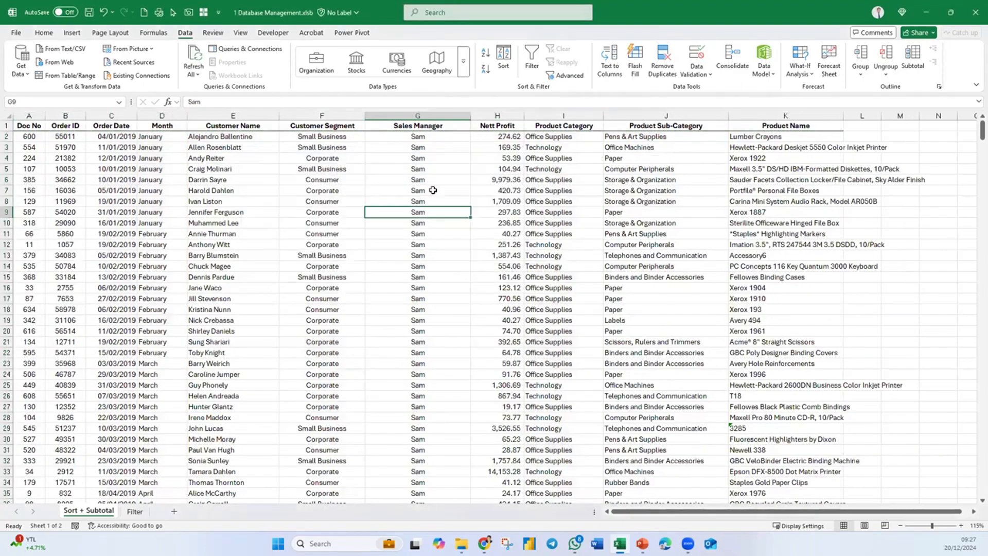
{"action": "scroll", "coordinate": [447, 273], "scroll_direction": "down", "scroll_amount": 14}
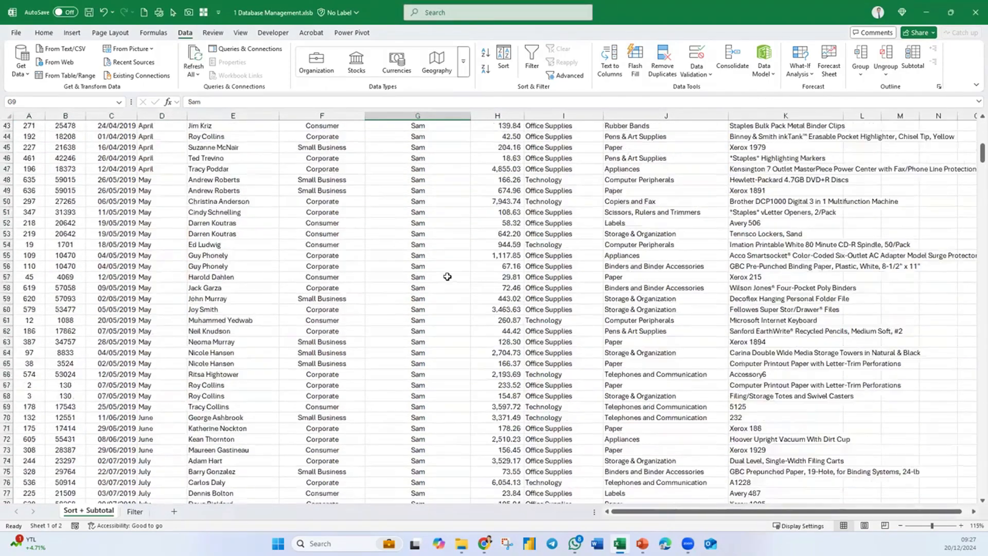
{"action": "scroll", "coordinate": [447, 277], "scroll_direction": "down", "scroll_amount": 20}
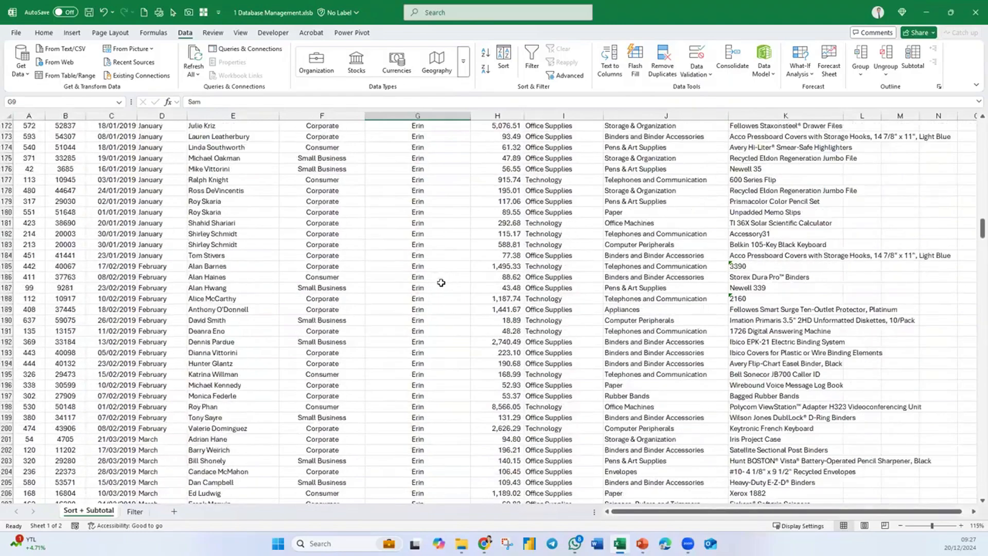
{"action": "scroll", "coordinate": [440, 282], "scroll_direction": "down", "scroll_amount": 20}
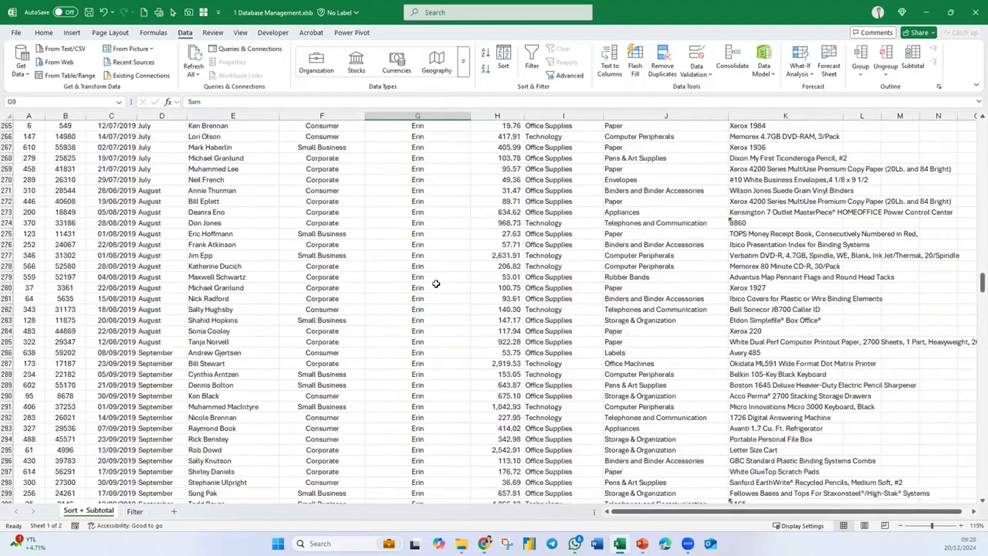
{"action": "scroll", "coordinate": [436, 284], "scroll_direction": "down", "scroll_amount": 20}
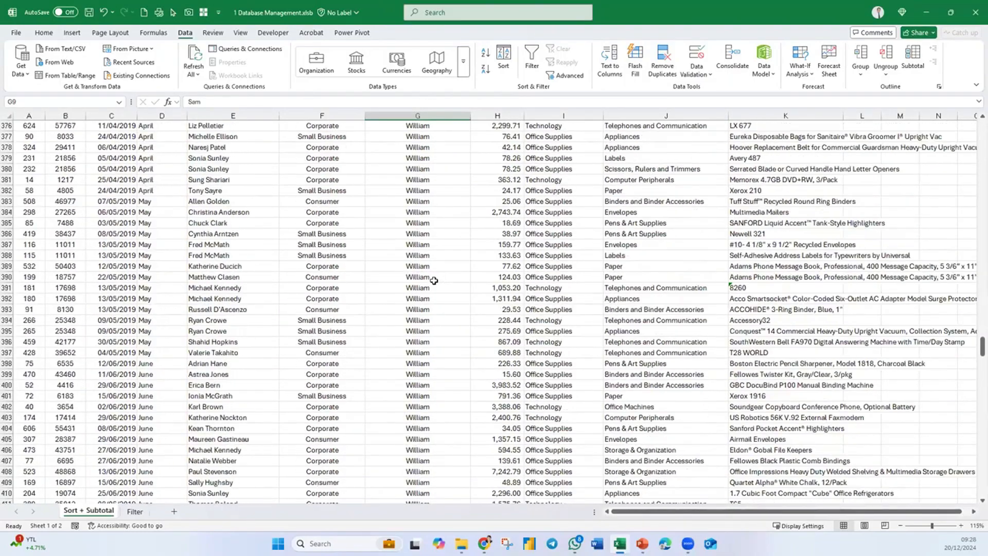
{"action": "scroll", "coordinate": [434, 281], "scroll_direction": "down", "scroll_amount": 20}
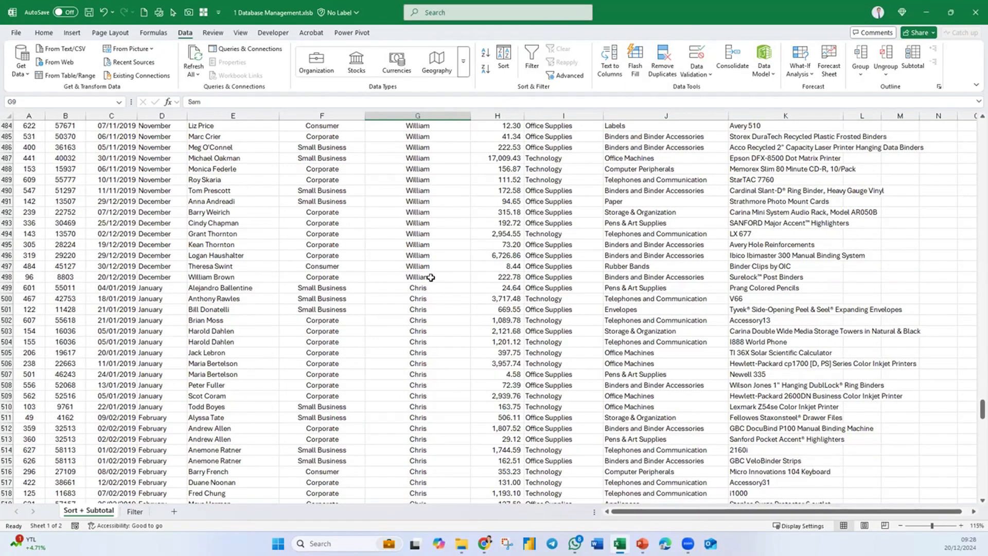
{"action": "left_click_drag", "start_coordinate": [982, 413], "coordinate": [982, 126]}
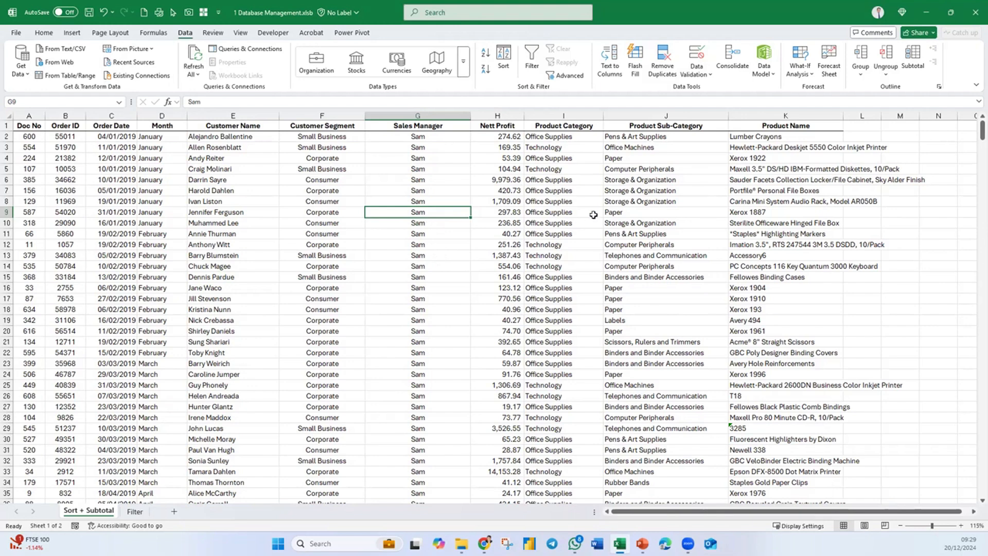
- Copy the entire Product Sub-Category column into empty column S, away from the database
{"action": "left_click", "coordinate": [681, 127]}
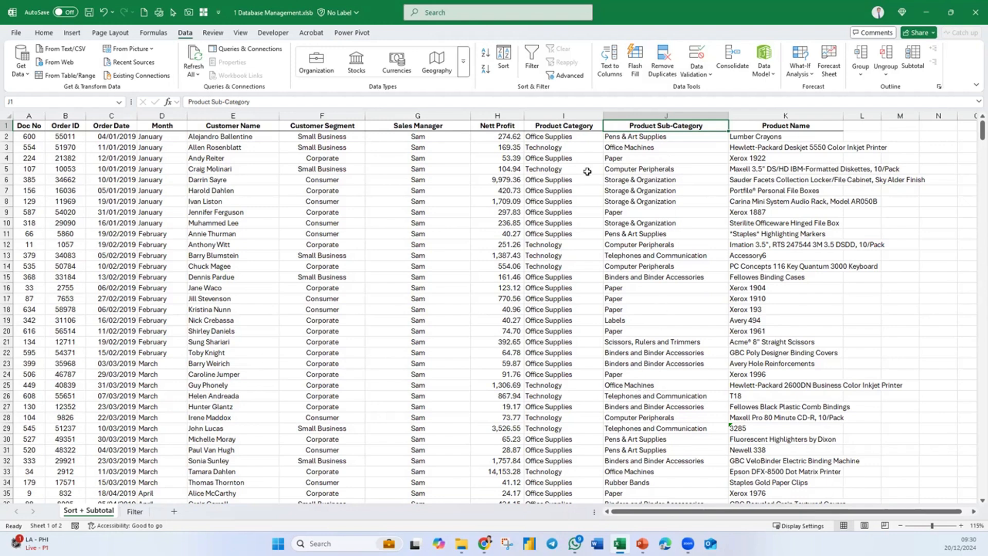
{"action": "left_click", "coordinate": [676, 112]}
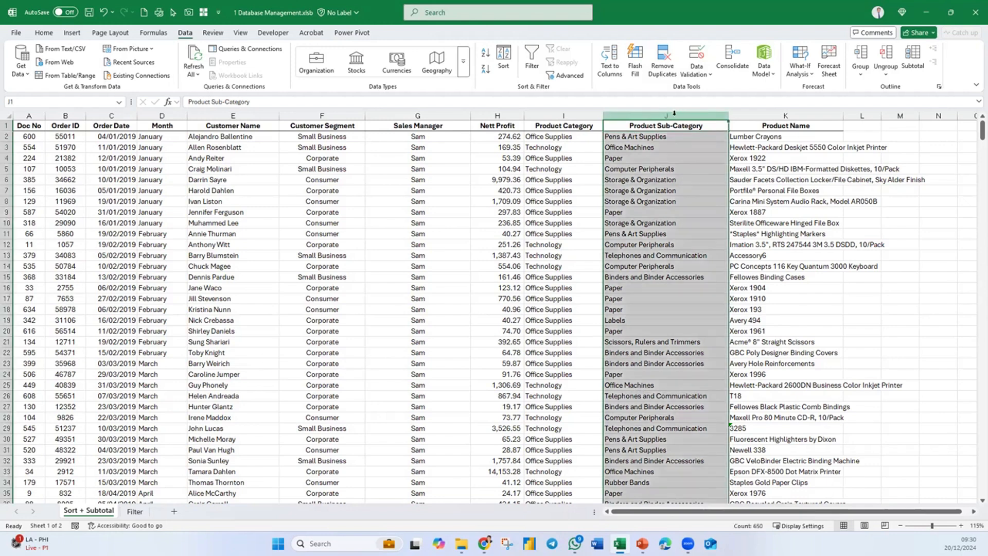
{"action": "key", "text": "ctrl+c"}
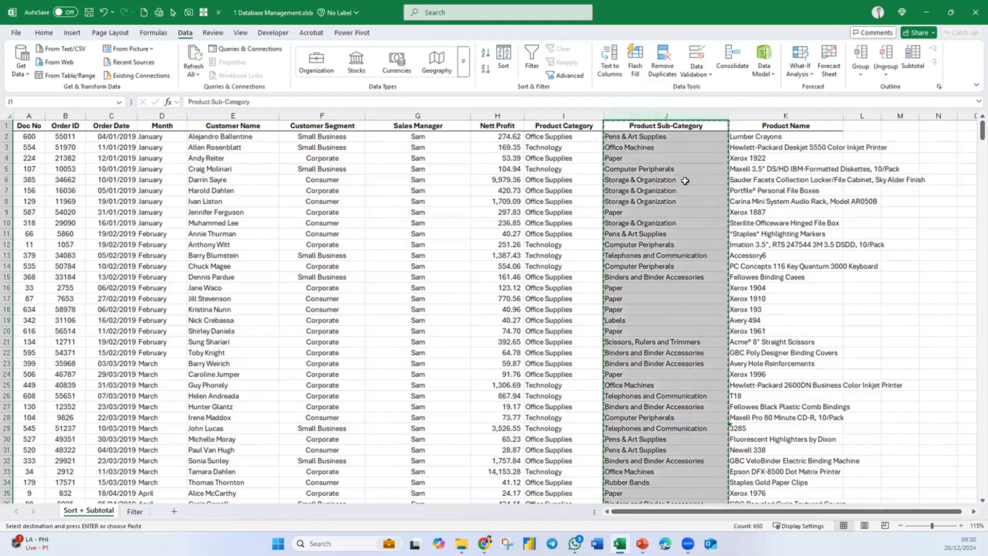
{"action": "left_click", "coordinate": [973, 512]}
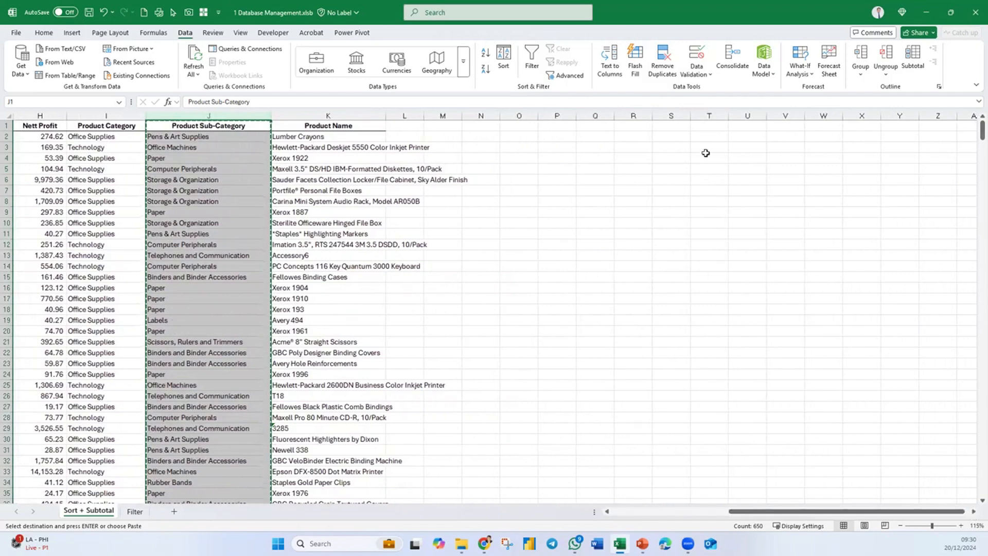
{"action": "left_click", "coordinate": [676, 112]}
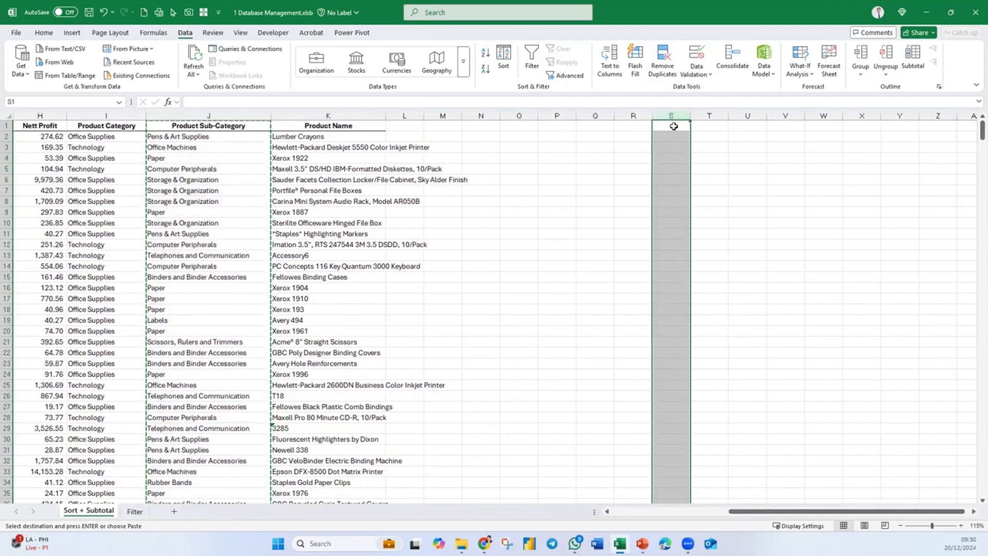
{"action": "key", "text": "ctrl+v"}
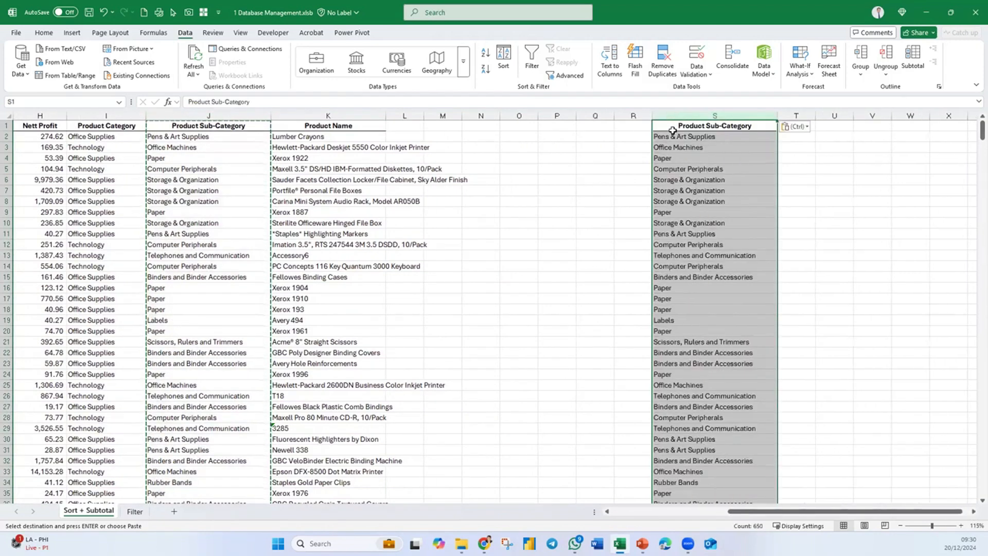
{"action": "left_click", "coordinate": [727, 276]}
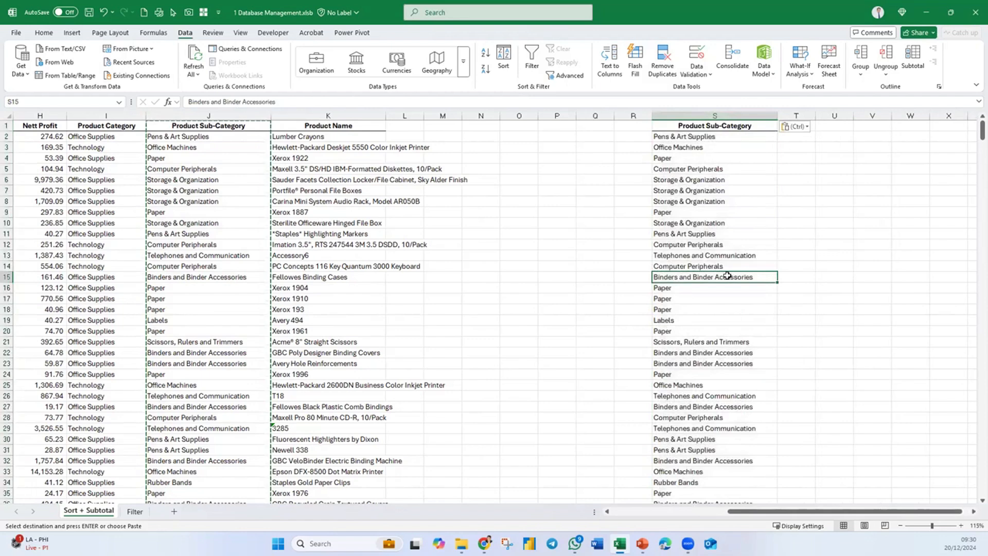
- Remove the duplicate values from the copied Product Sub-Category column S, treating its first row as a header
{"action": "left_click", "coordinate": [725, 116]}
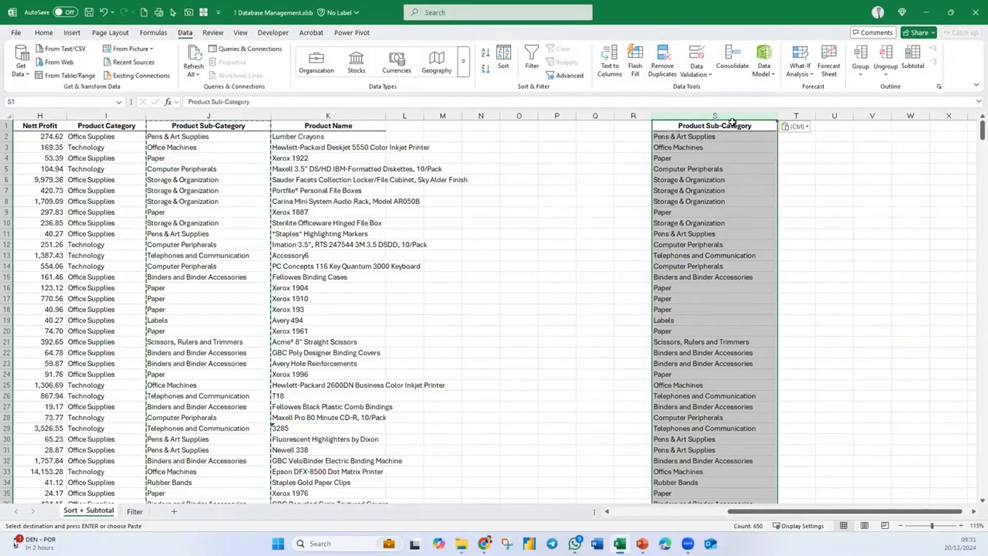
{"action": "left_click", "coordinate": [663, 61]}
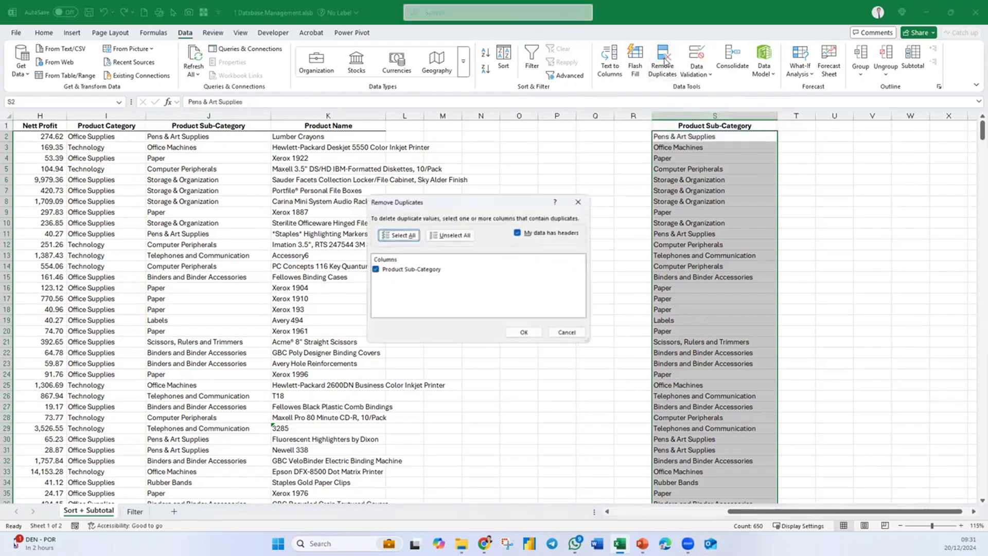
{"action": "left_click", "coordinate": [524, 332]}
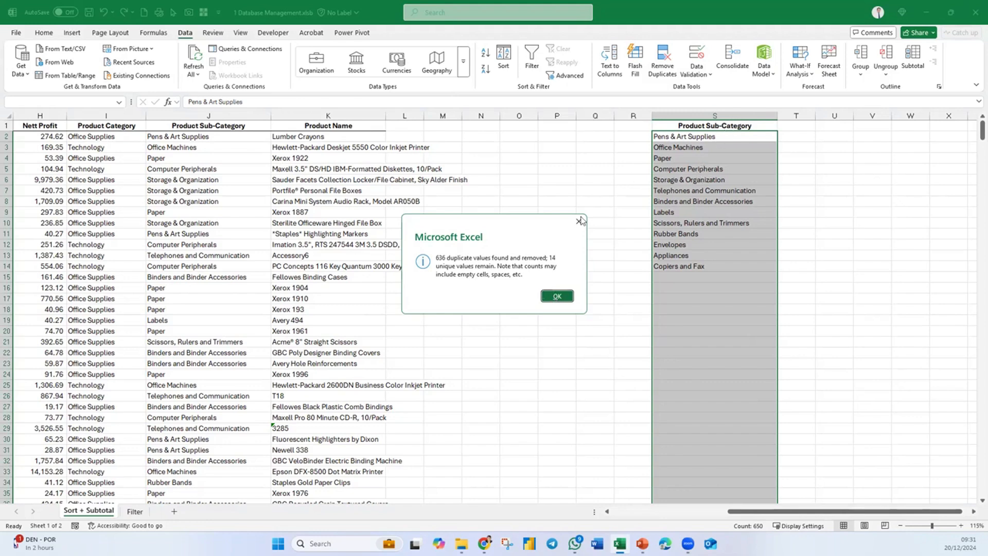
{"action": "left_click", "coordinate": [557, 297]}
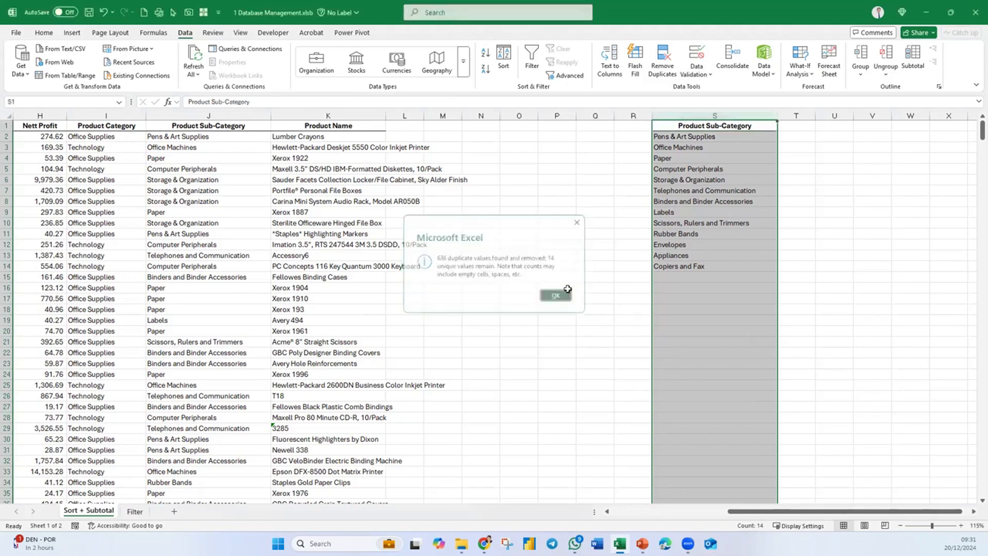
{"action": "left_click", "coordinate": [717, 232]}
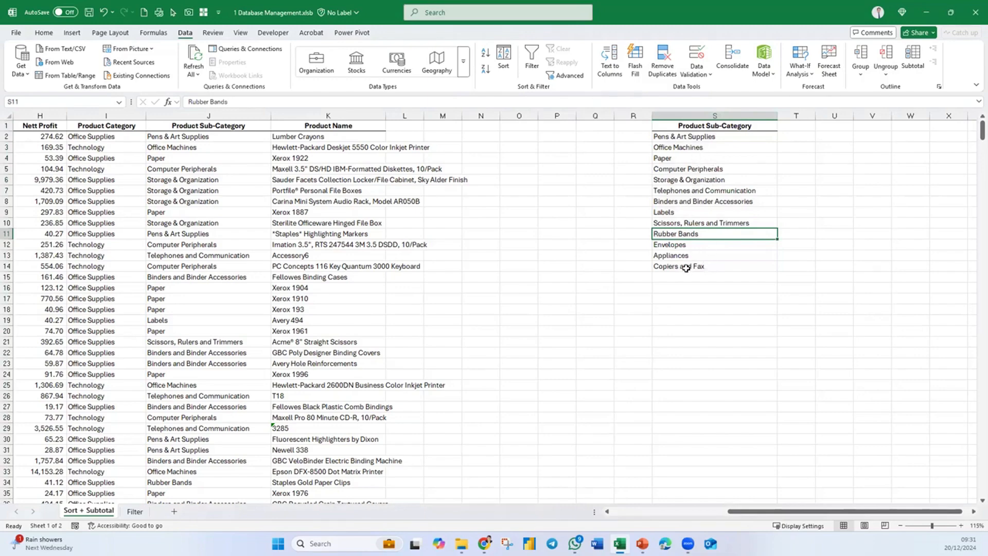
- Move Storage & Organization to the start of the unique sub-category list in S2, shifting the other entries down
{"action": "left_click", "coordinate": [736, 127]}
{"action": "scroll", "coordinate": [765, 231], "scroll_direction": "up", "scroll_amount": 6, "text": "ctrl"}
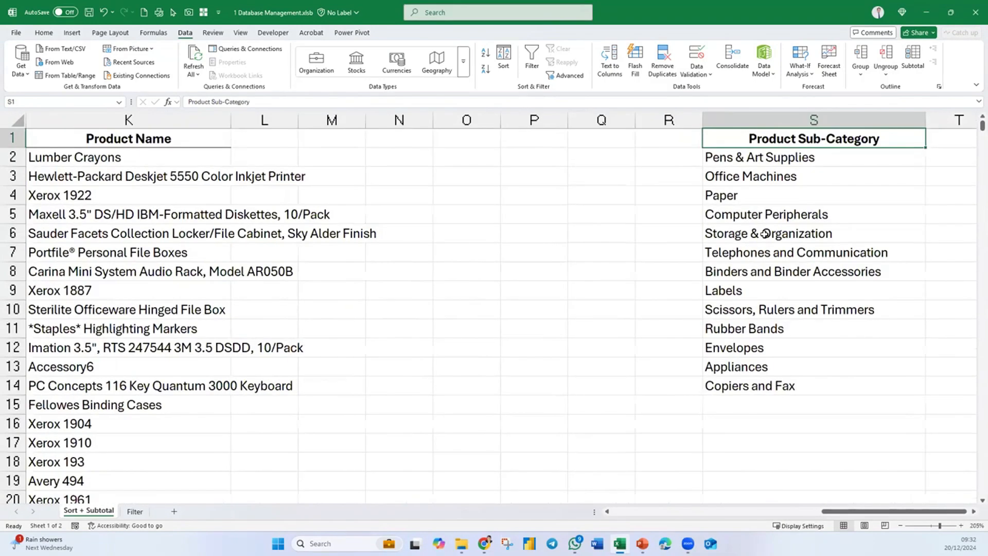
{"action": "left_click", "coordinate": [765, 234]}
{"action": "scroll", "coordinate": [813, 286], "scroll_direction": "right", "scroll_amount": 2}
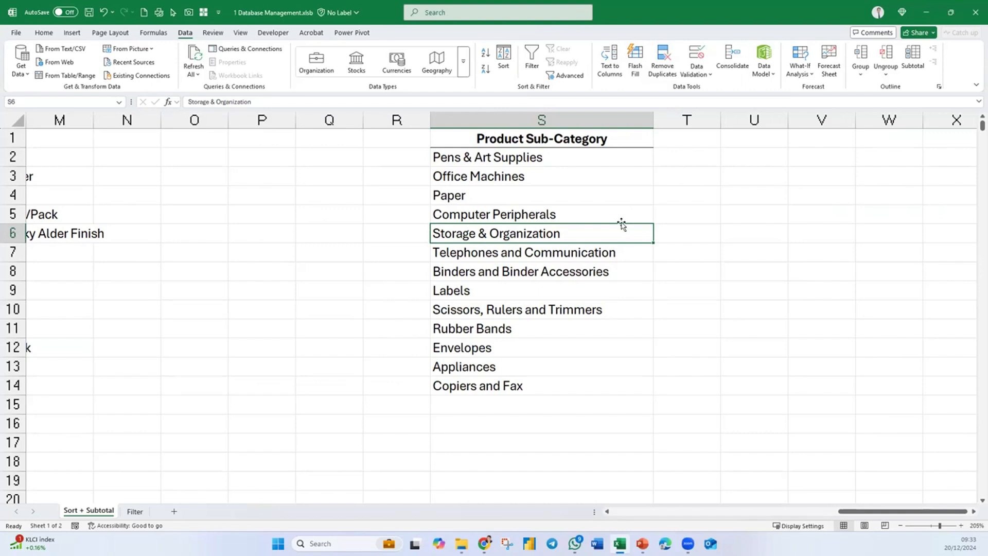
{"action": "left_click_drag", "start_coordinate": [621, 225], "coordinate": [623, 163]}
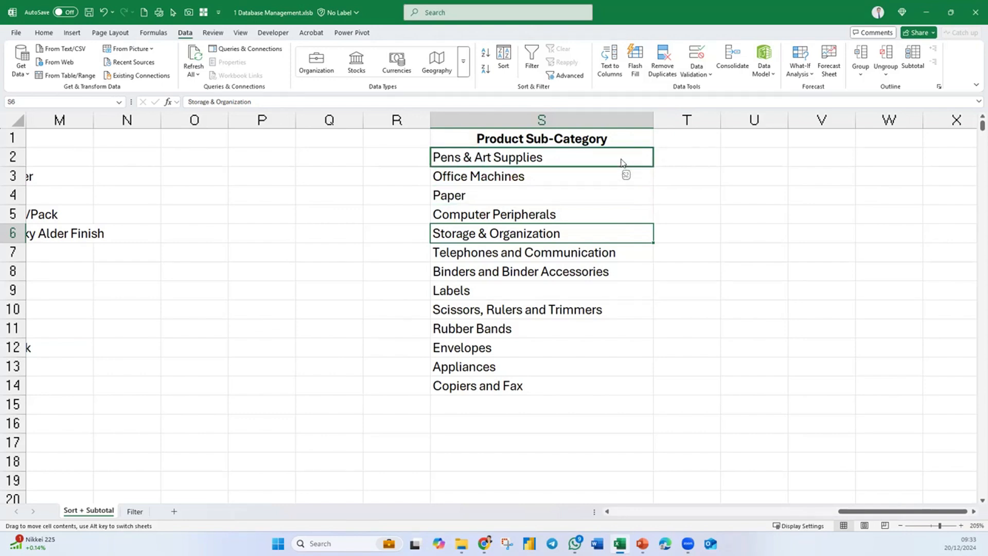
{"action": "left_click_drag", "start_coordinate": [622, 163], "coordinate": [621, 152]}
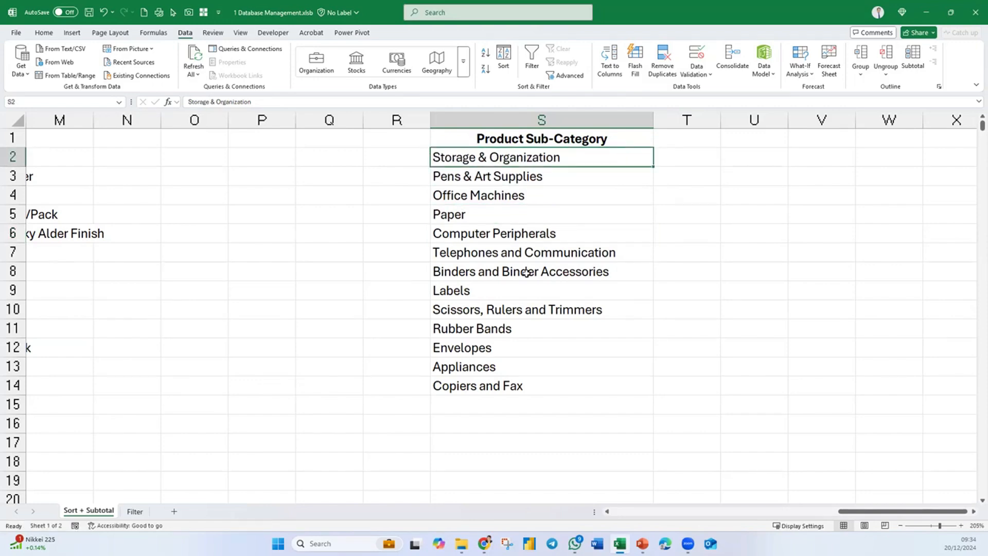
- Reorder column S by inserting Computer Peripherals at S3, Office Machines at S4 and Binders and Binder Accessories at S5
{"action": "left_click", "coordinate": [583, 234]}
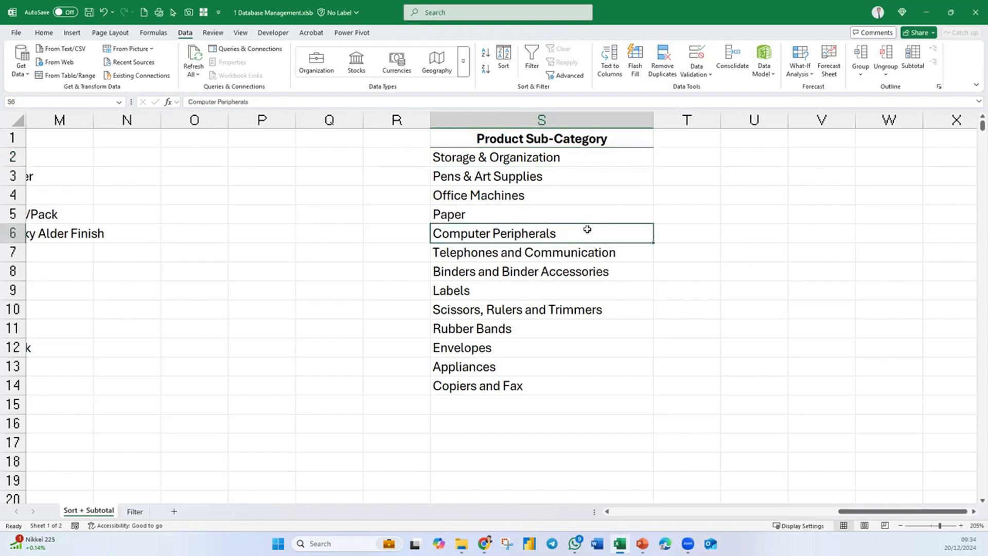
{"action": "left_click_drag", "start_coordinate": [591, 226], "coordinate": [599, 176]}
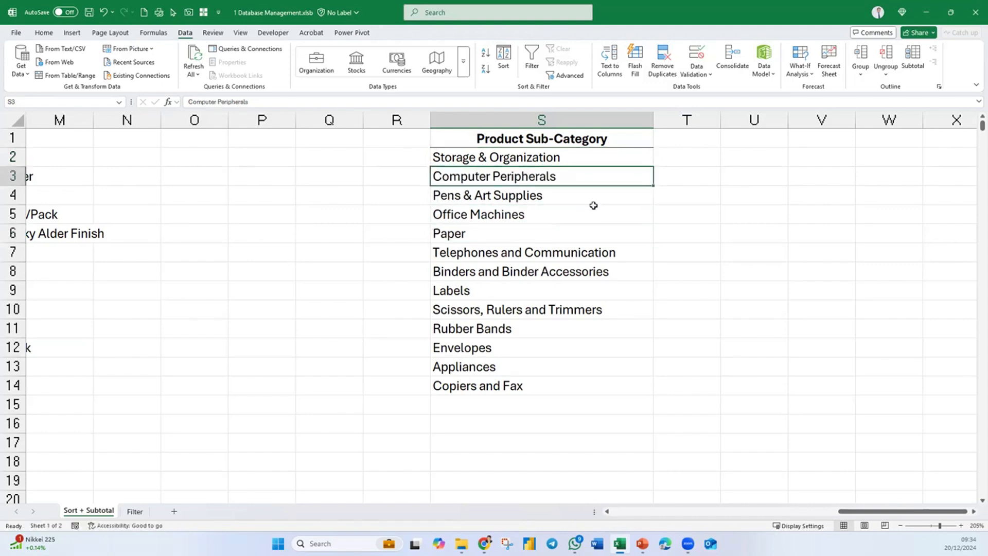
{"action": "left_click", "coordinate": [513, 216]}
{"action": "left_click_drag", "start_coordinate": [570, 208], "coordinate": [573, 194]}
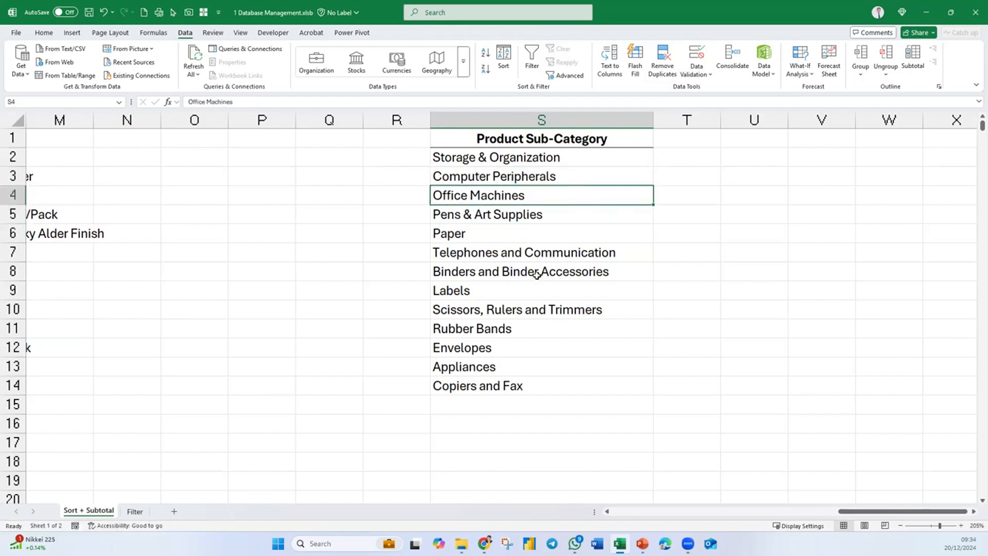
{"action": "left_click", "coordinate": [566, 269]}
{"action": "left_click_drag", "start_coordinate": [569, 266], "coordinate": [585, 203]}
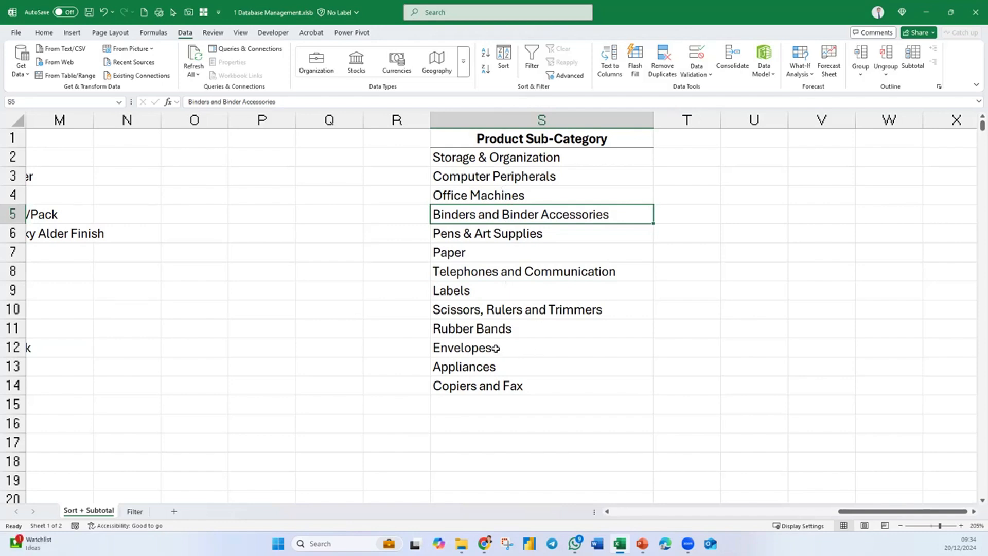
- Insert Appliances at S6 and Copiers and Fax at S8 in the sub-category list, shifting the other entries down
{"action": "left_click", "coordinate": [517, 365]}
{"action": "left_click_drag", "start_coordinate": [519, 357], "coordinate": [531, 233]}
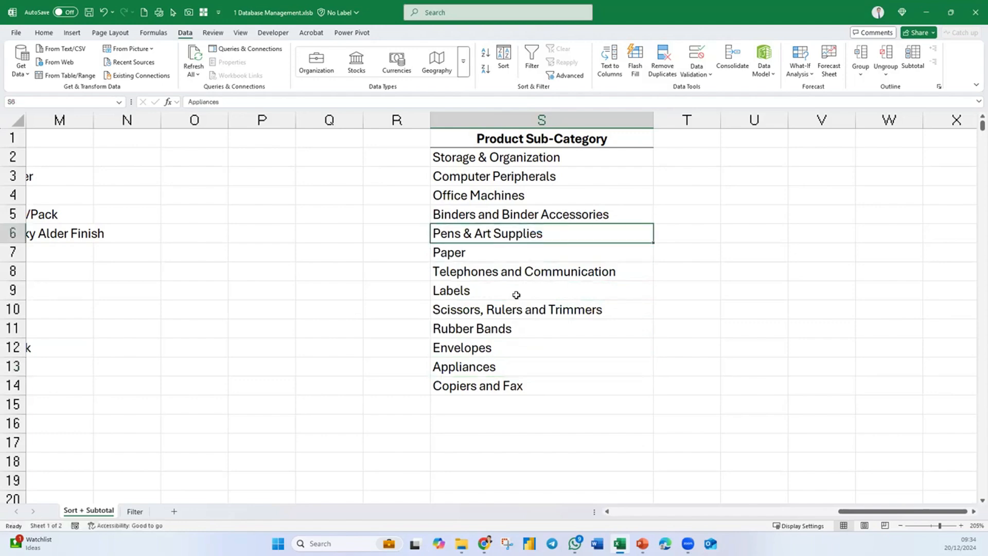
{"action": "left_click", "coordinate": [508, 378]}
{"action": "left_click_drag", "start_coordinate": [530, 377], "coordinate": [545, 271]}
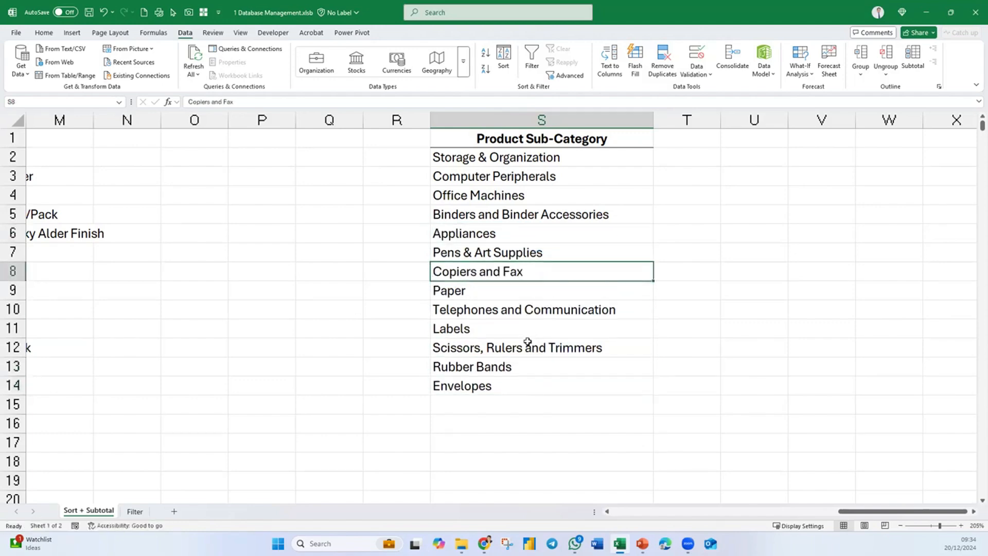
- Move Rubber Bands to S9 above Paper and Envelopes to S11 below Paper in the sub-category list
{"action": "left_click", "coordinate": [512, 367], "text": "shift"}
{"action": "left_click", "coordinate": [525, 366]}
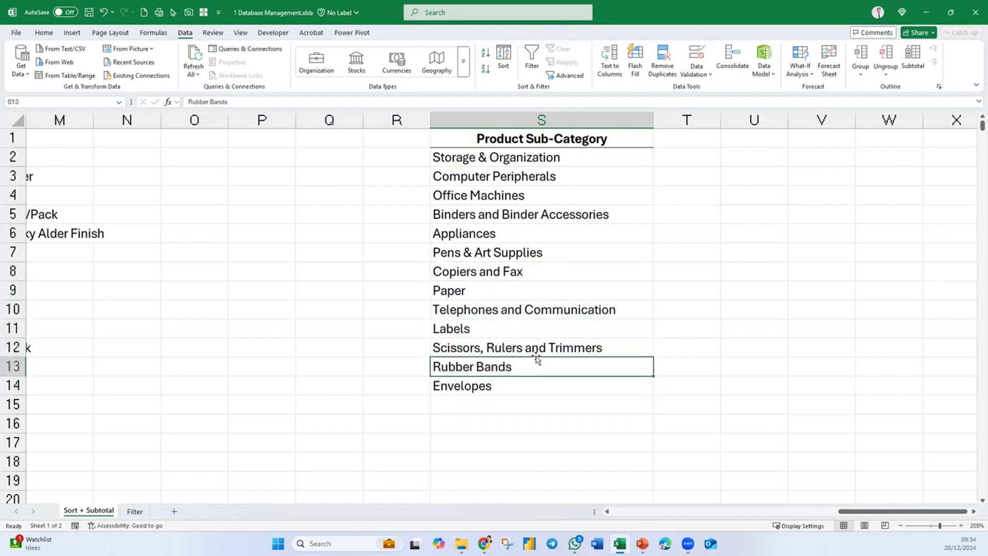
{"action": "left_click_drag", "start_coordinate": [536, 359], "coordinate": [549, 291]}
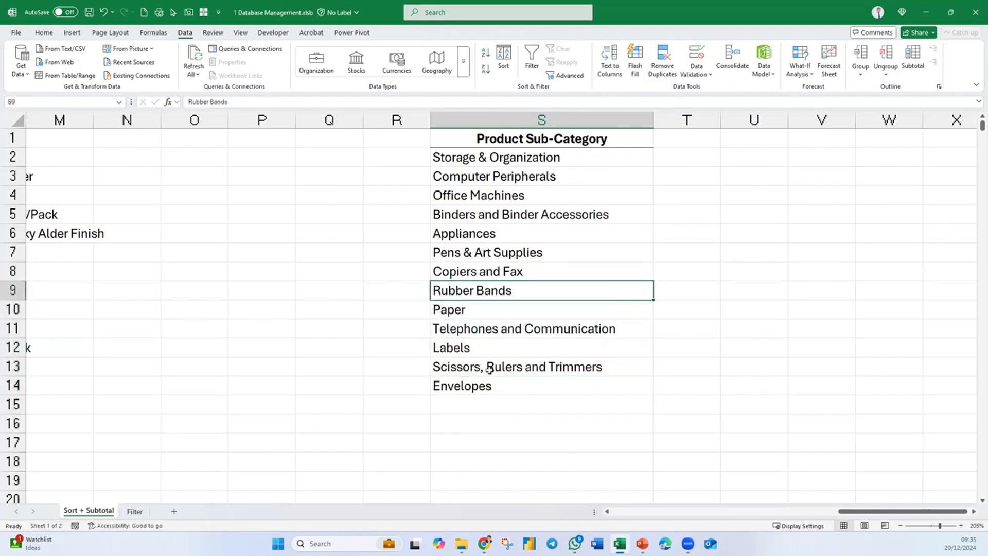
{"action": "left_click", "coordinate": [481, 385]}
{"action": "left_click_drag", "start_coordinate": [506, 381], "coordinate": [509, 320]}
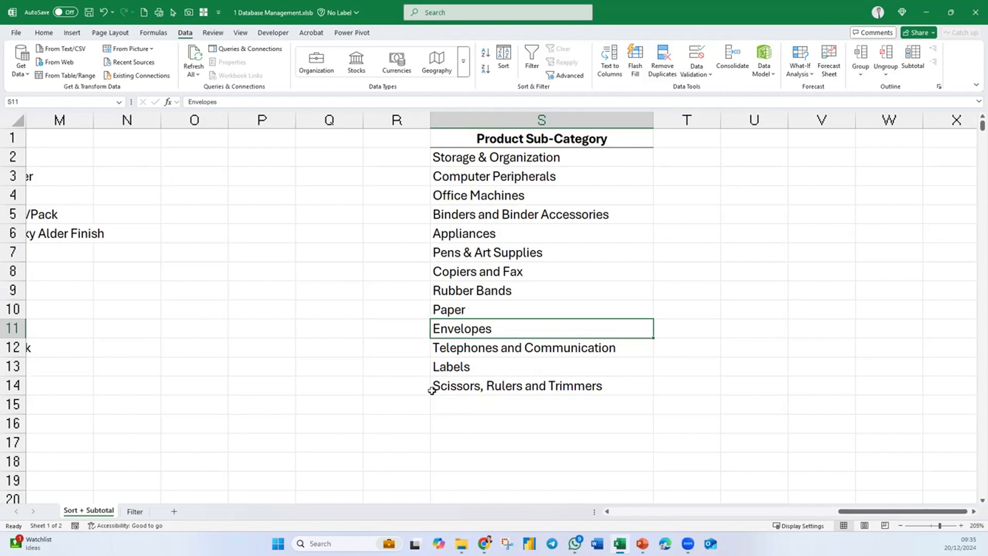
{"action": "left_click", "coordinate": [723, 275]}
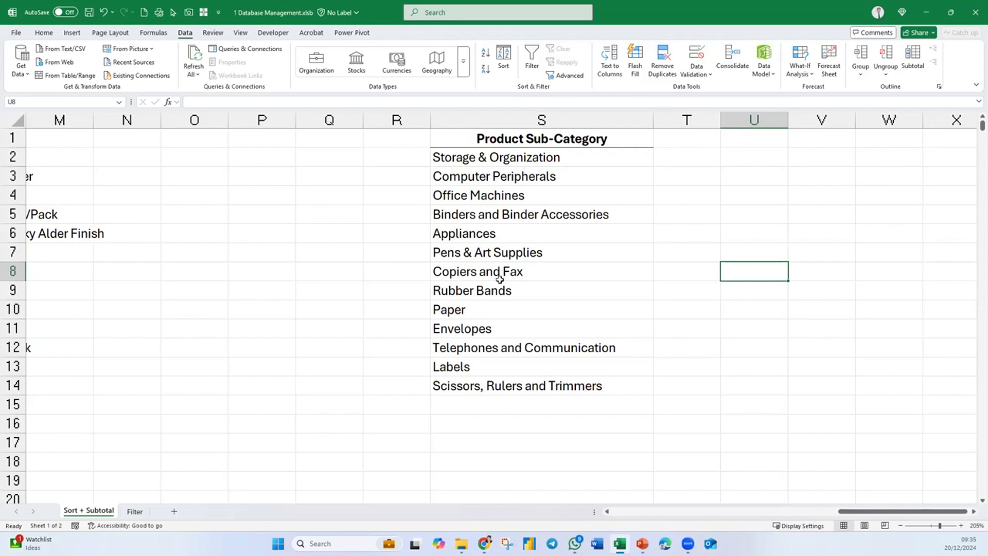
- Open the Custom Lists editor from the advanced Excel options and point out its import-from-cells setting
{"action": "left_click", "coordinate": [608, 511]}
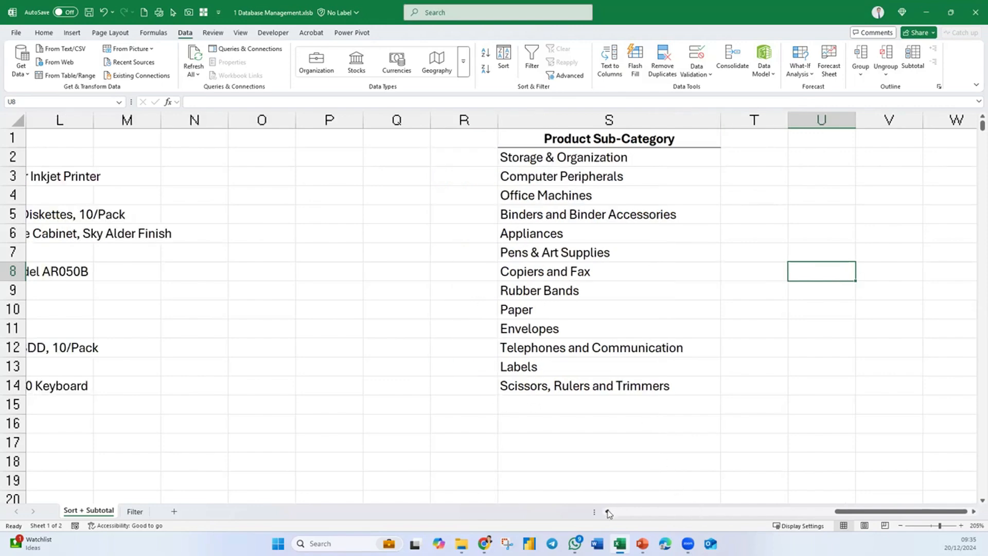
{"action": "left_click", "coordinate": [608, 511]}
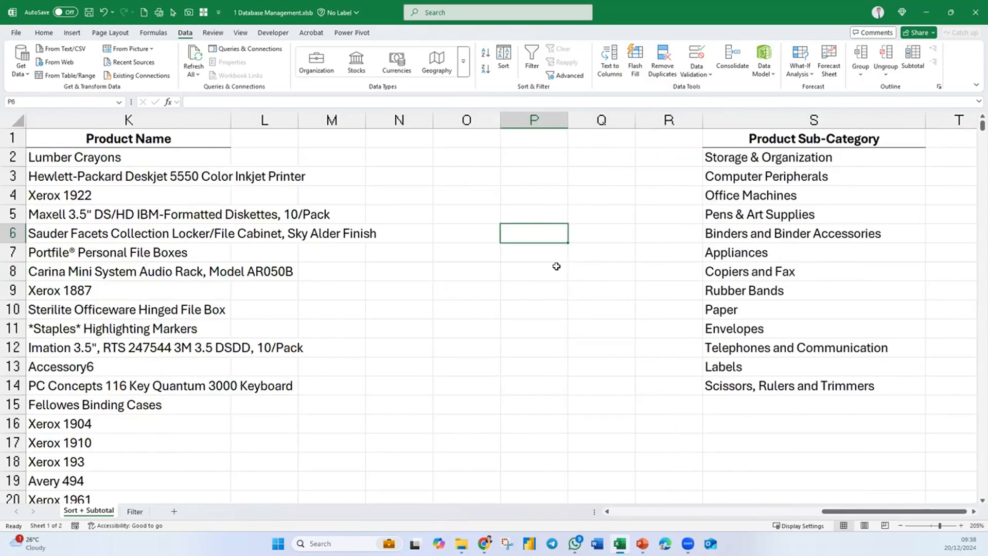
{"action": "left_click", "coordinate": [669, 347]}
{"action": "left_click", "coordinate": [524, 258]}
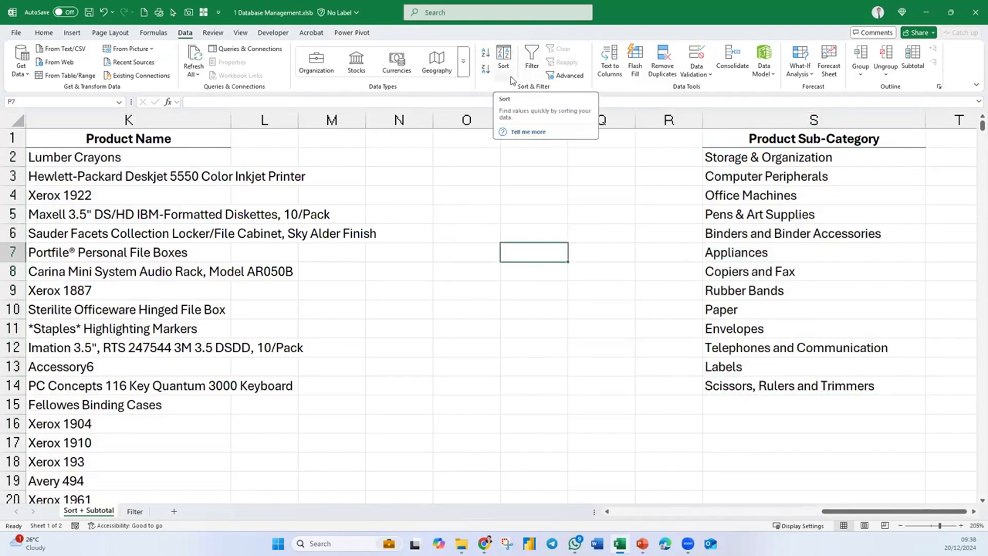
{"action": "left_click", "coordinate": [17, 34]}
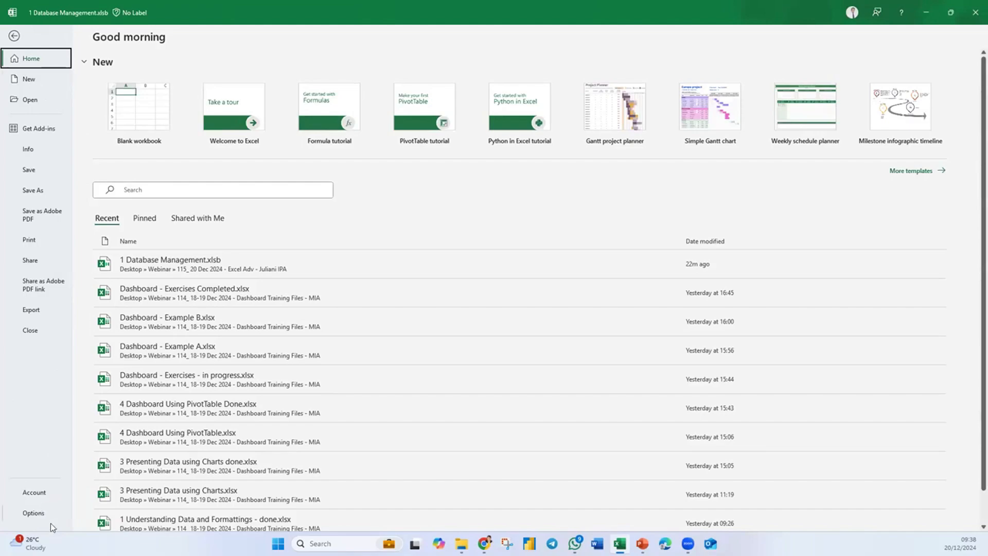
{"action": "left_click", "coordinate": [32, 513]}
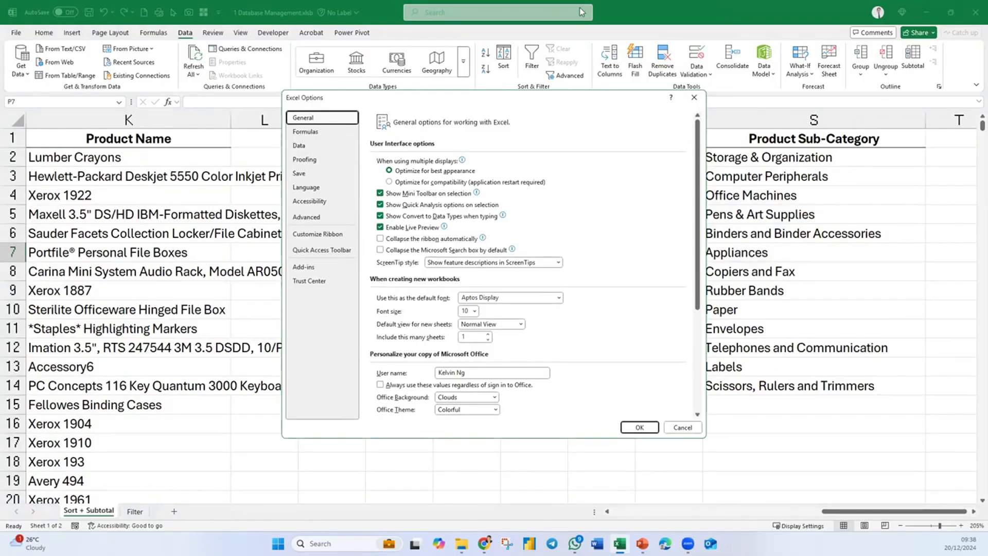
{"action": "left_click", "coordinate": [302, 187]}
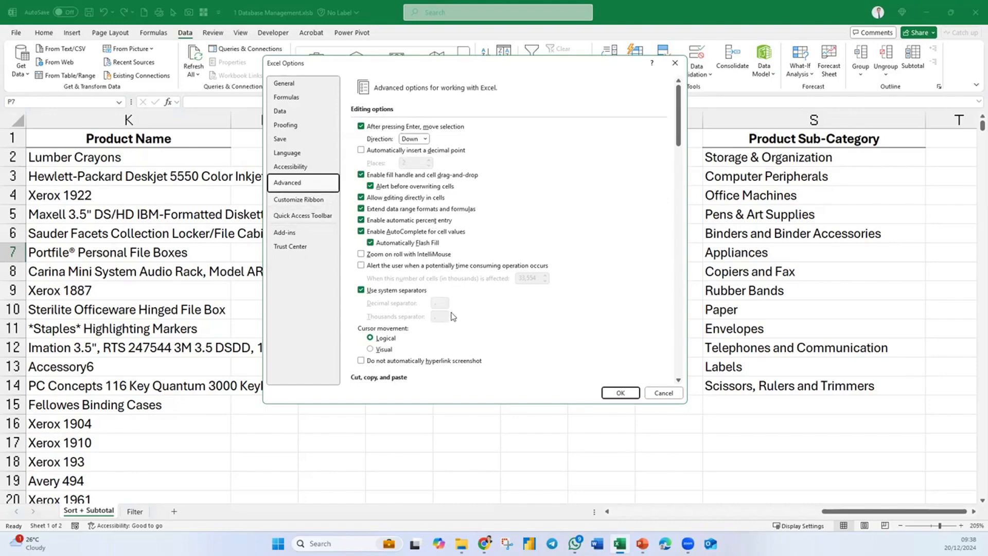
{"action": "scroll", "coordinate": [479, 298], "scroll_direction": "down", "scroll_amount": 20}
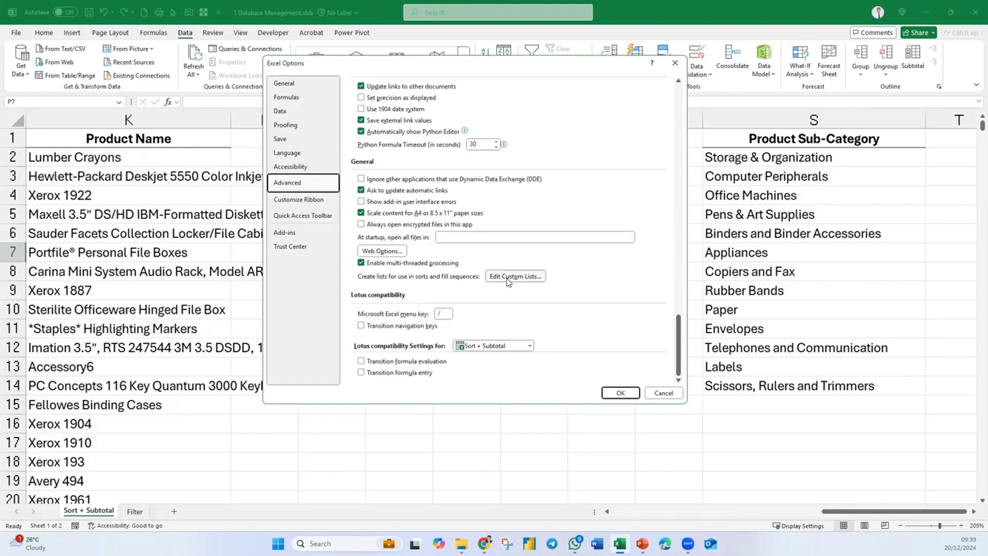
{"action": "left_click", "coordinate": [508, 279]}
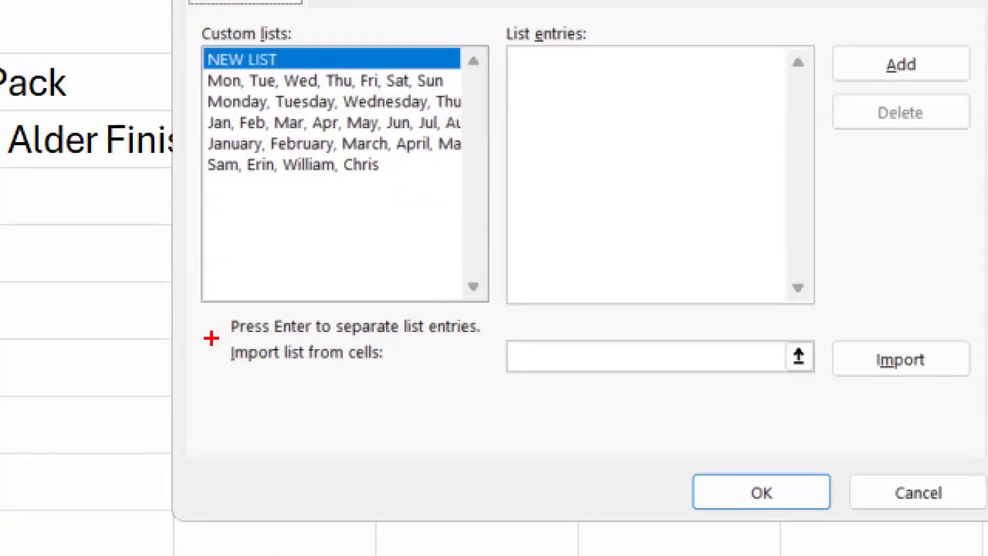
{"action": "mouse_move", "coordinate": [211, 338]}
{"action": "left_mouse_down"}
{"action": "mouse_move", "coordinate": [470, 371]}
{"action": "mouse_move", "coordinate": [968, 404]}
{"action": "left_mouse_up"}
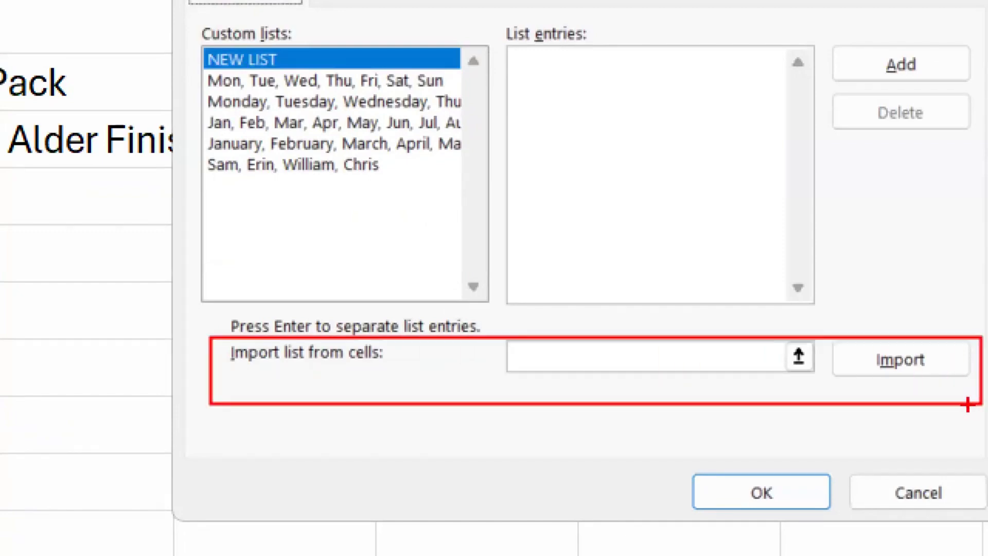
- Import cells S2:S14 as a new custom list of product sub-categories and confirm the custom lists and options
{"action": "key", "text": "Escape"}
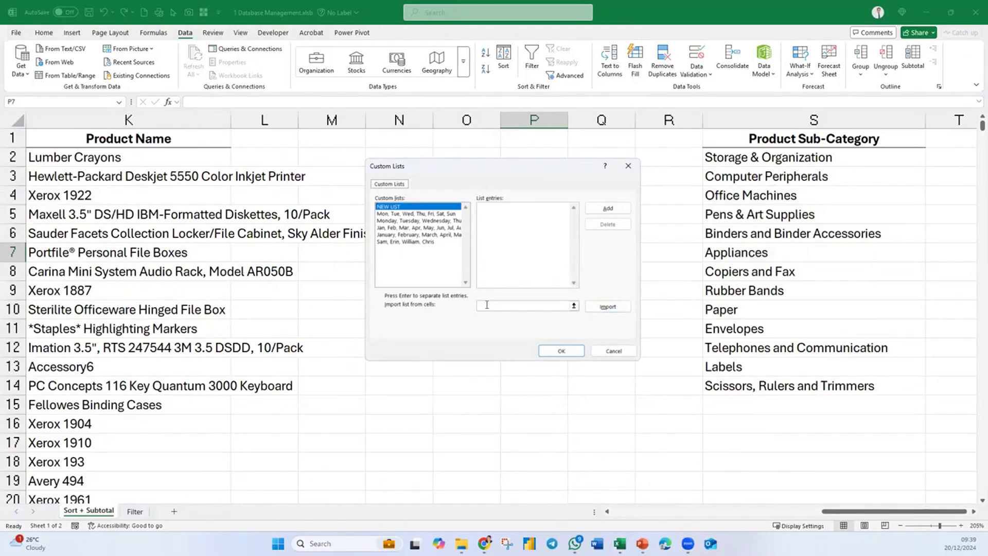
{"action": "left_click", "coordinate": [487, 306]}
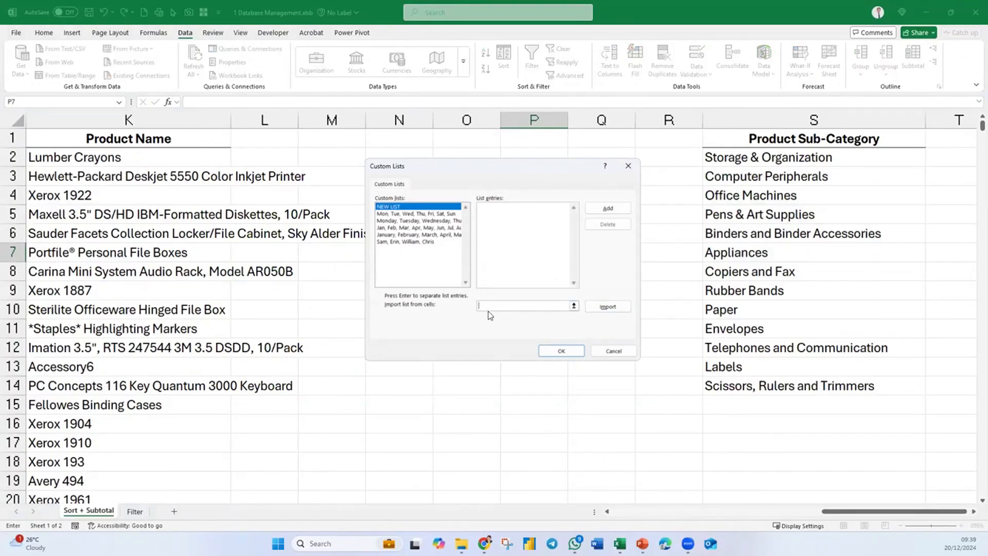
{"action": "left_click_drag", "start_coordinate": [741, 165], "coordinate": [726, 386]}
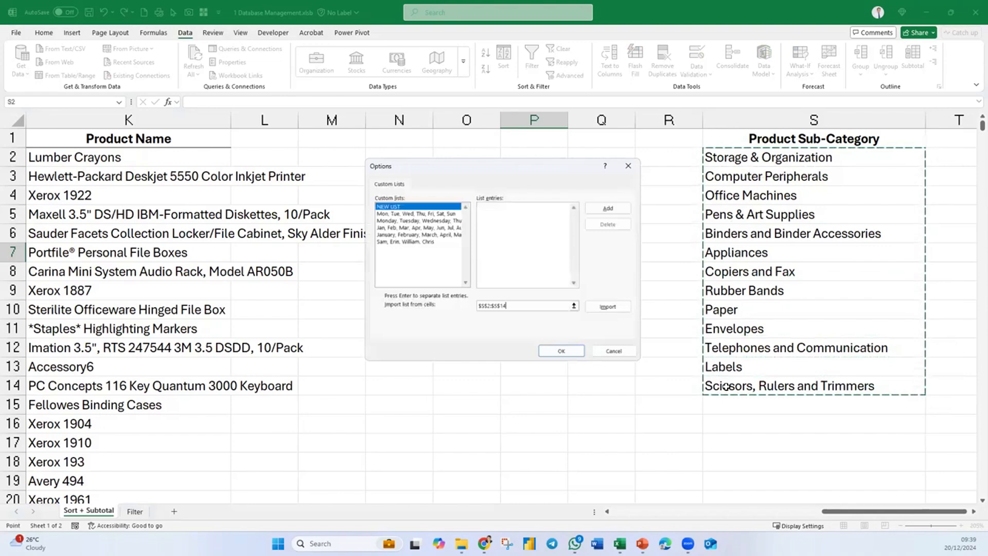
{"action": "left_click", "coordinate": [615, 308]}
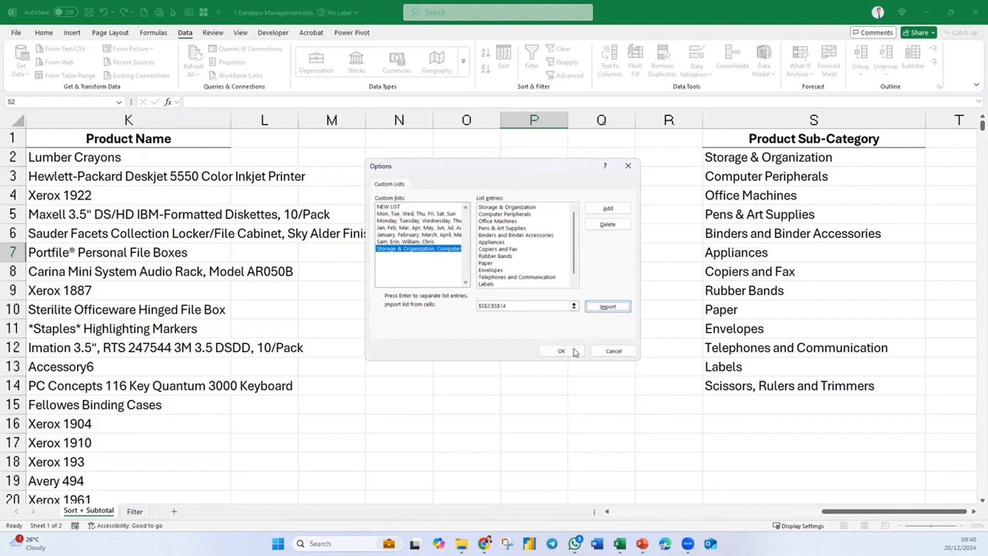
{"action": "left_click_drag", "start_coordinate": [475, 173], "coordinate": [460, 166]}
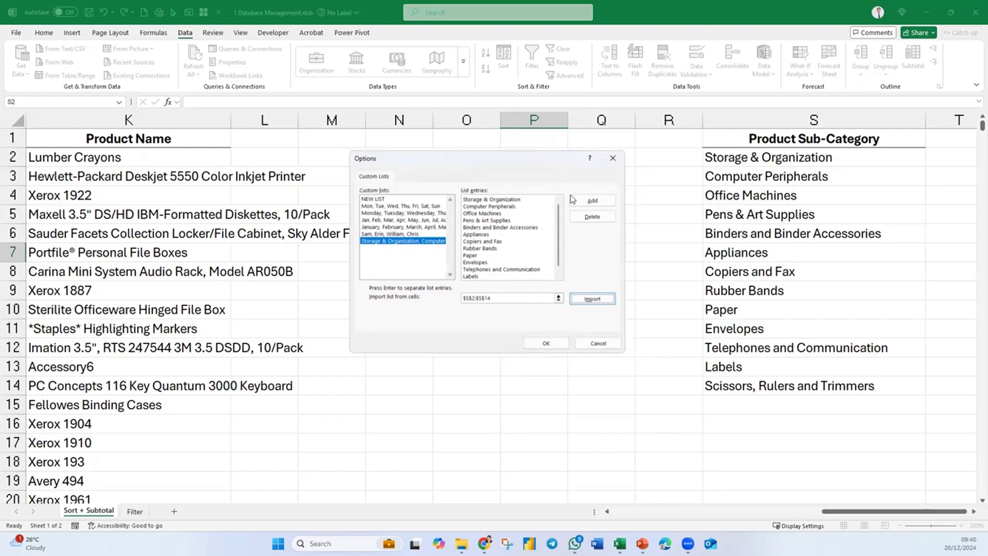
{"action": "left_click", "coordinate": [543, 342]}
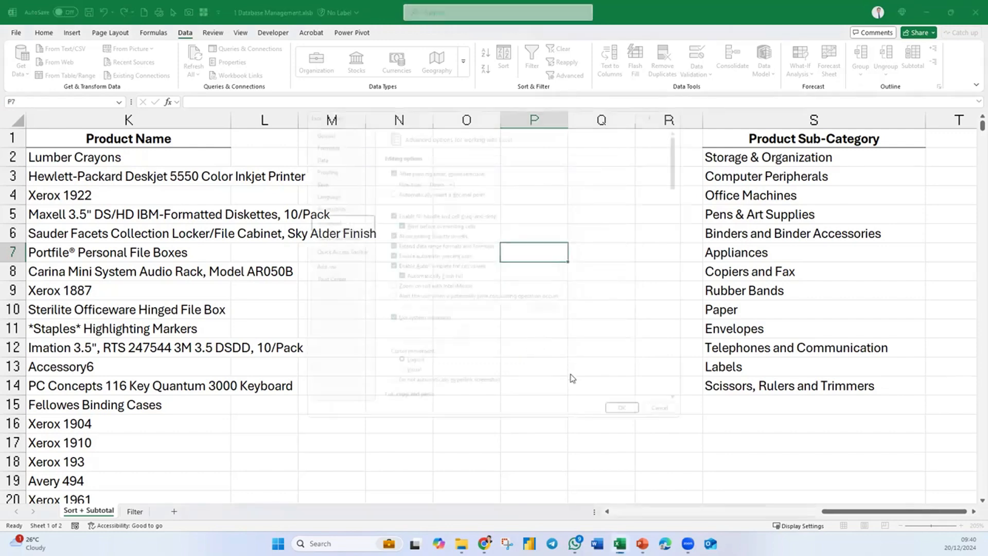
{"action": "left_click", "coordinate": [640, 428]}
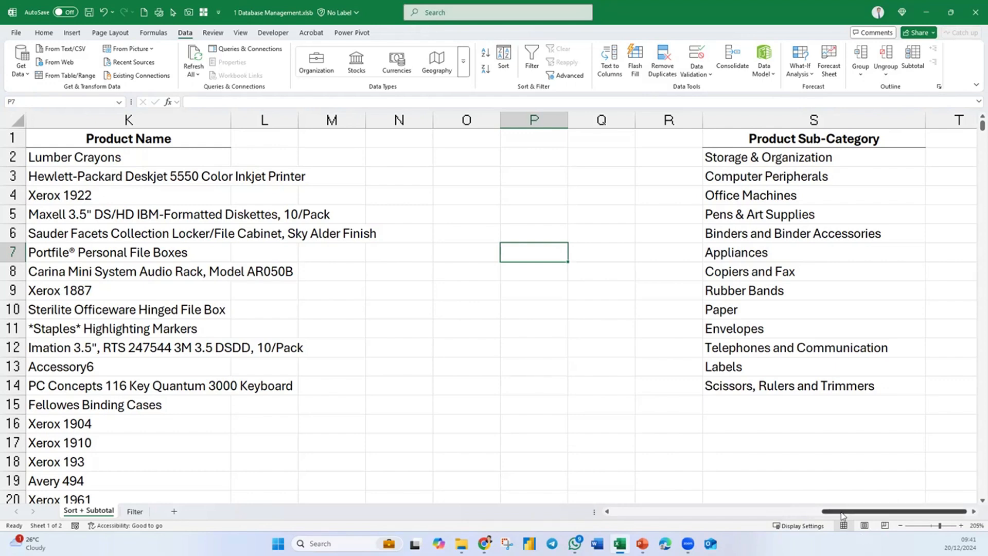
- Sort the database by Product Sub-Category using the custom list starting with Storage & Organization, and look through the sorted rows
{"action": "left_click_drag", "start_coordinate": [841, 510], "coordinate": [835, 511]}
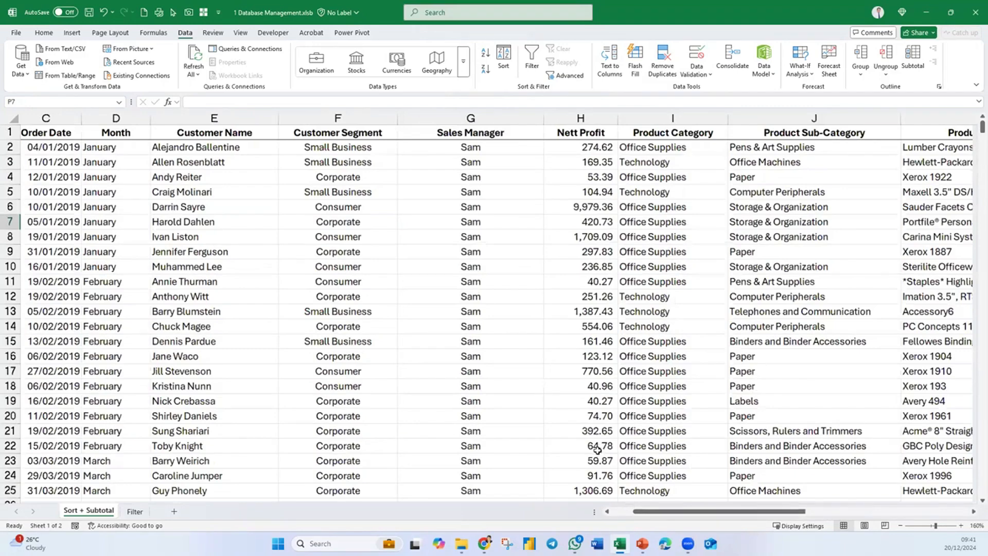
{"action": "scroll", "coordinate": [597, 449], "scroll_direction": "down", "scroll_amount": 4}
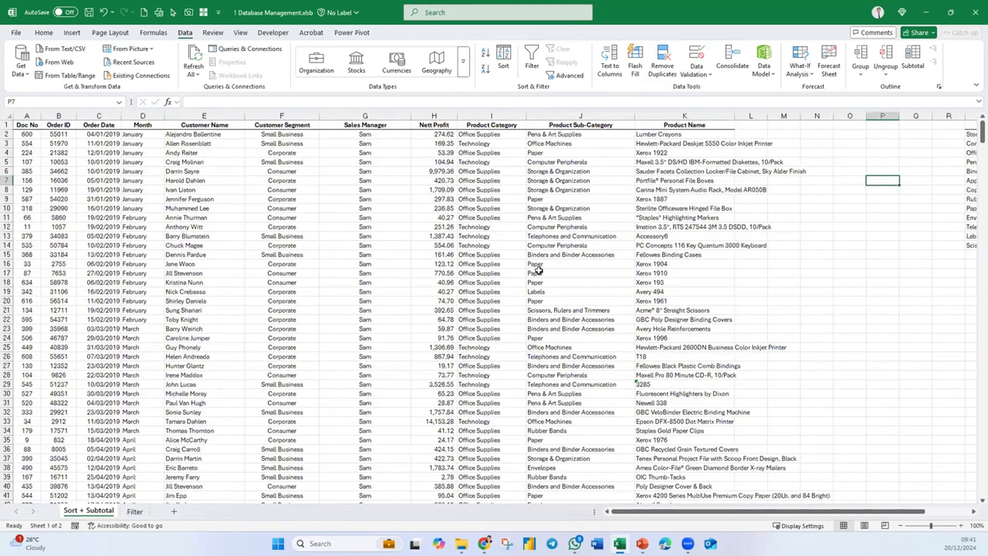
{"action": "left_click", "coordinate": [579, 272]}
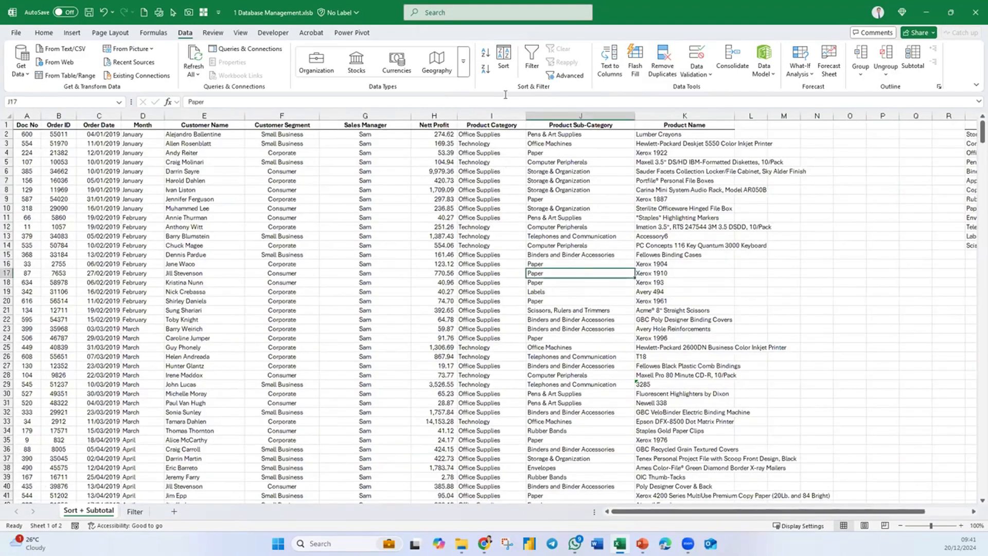
{"action": "left_click", "coordinate": [502, 66]}
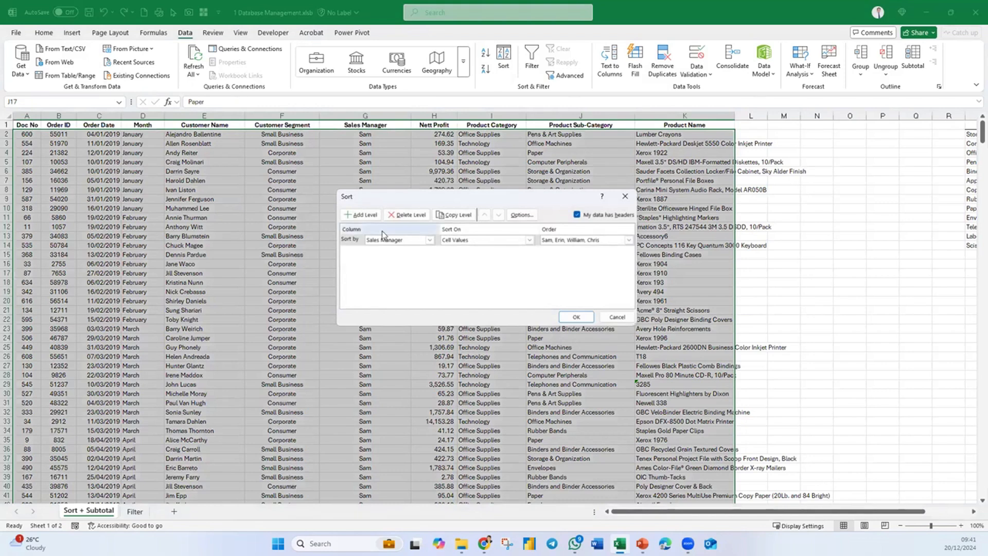
{"action": "left_click", "coordinate": [429, 240]}
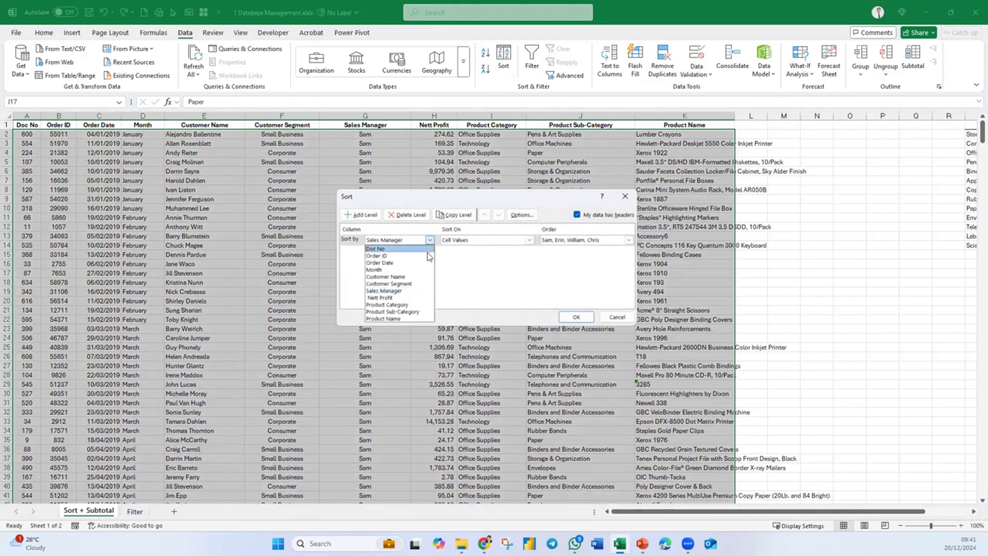
{"action": "left_click", "coordinate": [409, 312]}
{"action": "left_click", "coordinate": [598, 240]}
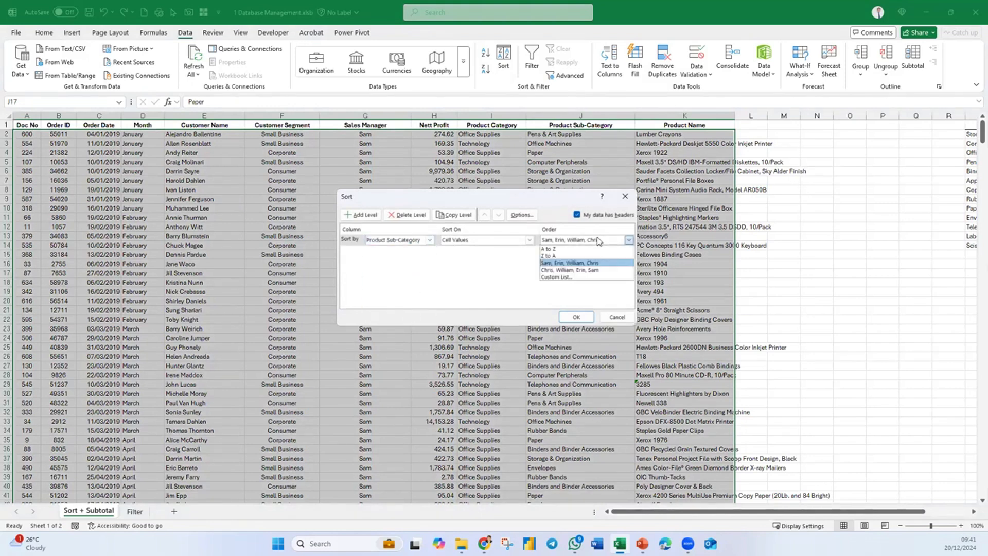
{"action": "left_click", "coordinate": [573, 278]}
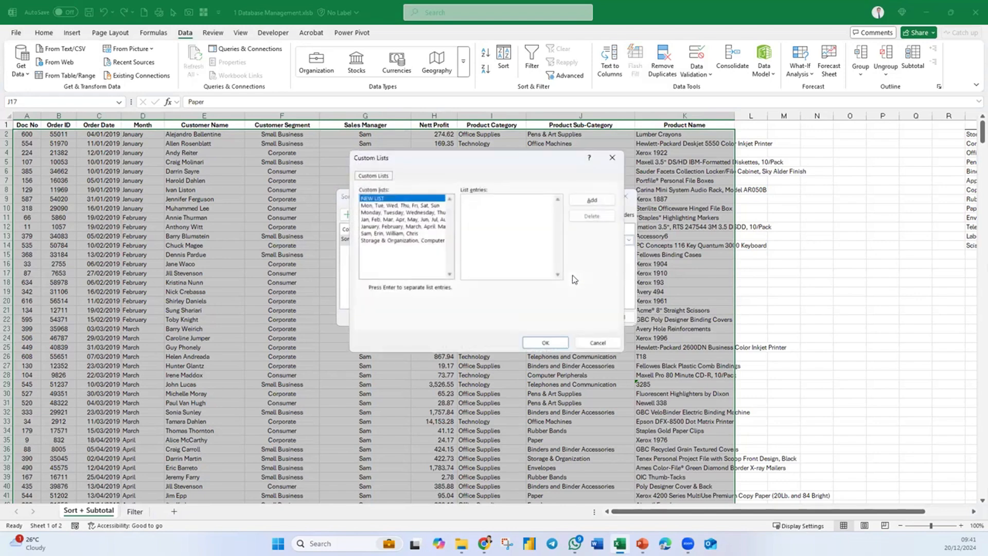
{"action": "left_click", "coordinate": [382, 241]}
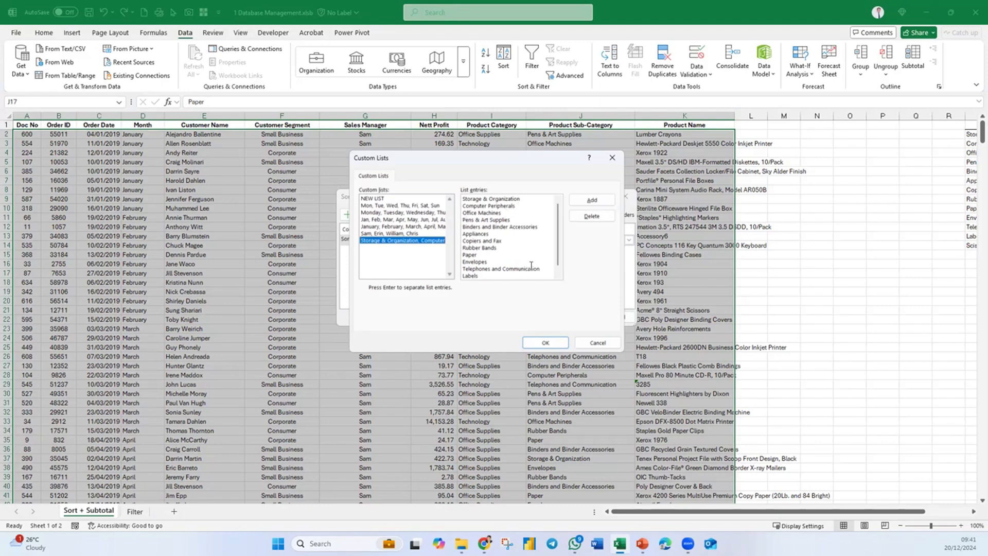
{"action": "left_click", "coordinate": [546, 342]}
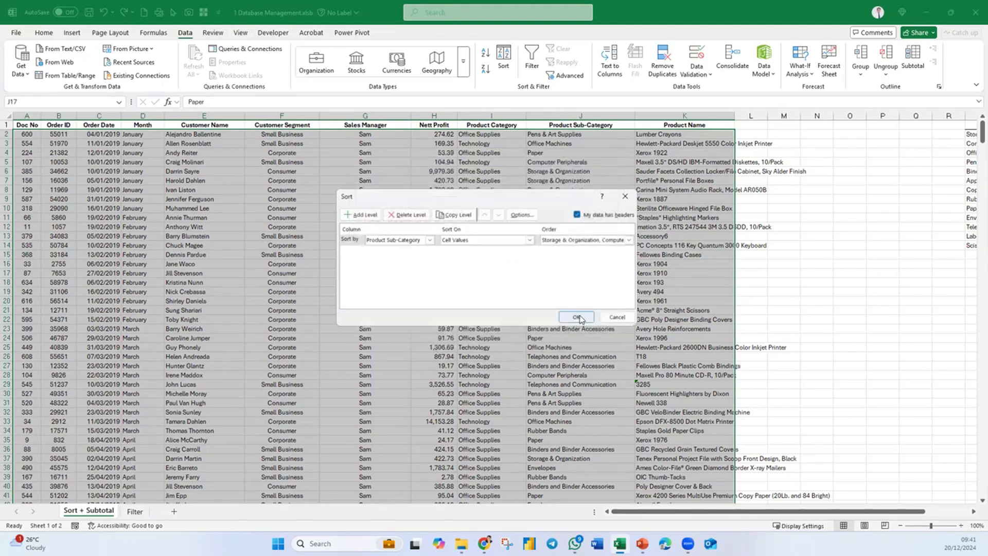
{"action": "left_click", "coordinate": [577, 317]}
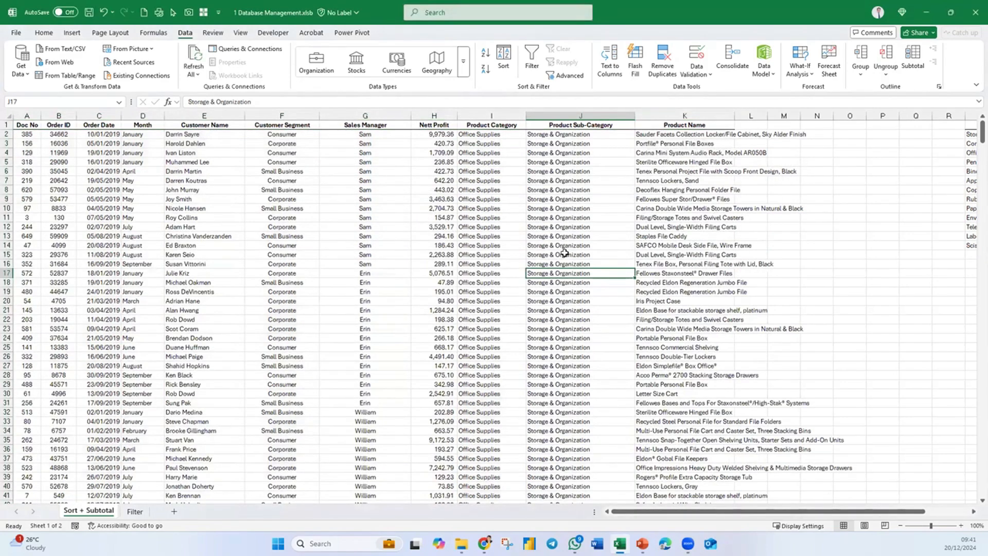
{"action": "scroll", "coordinate": [564, 253], "scroll_direction": "down", "scroll_amount": 16}
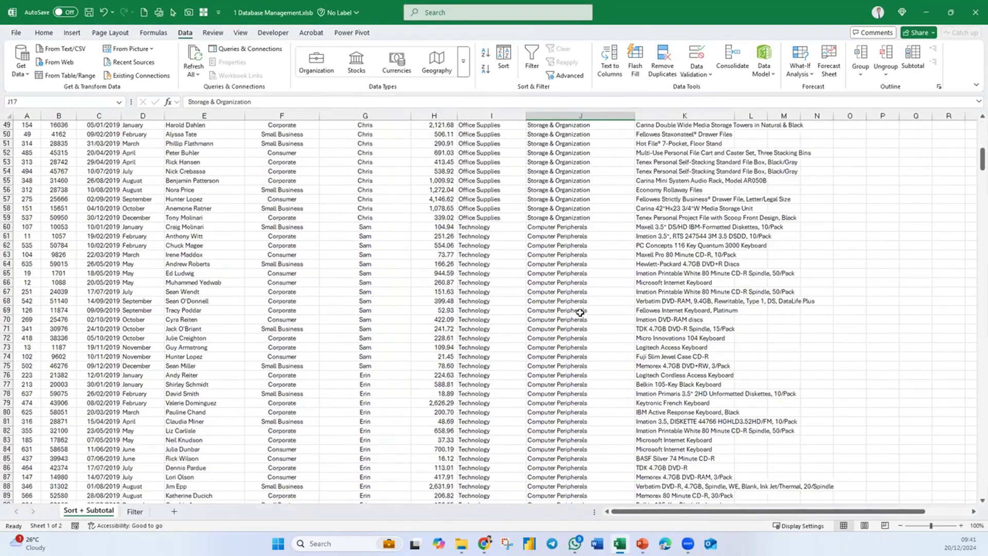
{"action": "scroll", "coordinate": [580, 312], "scroll_direction": "down", "scroll_amount": 20}
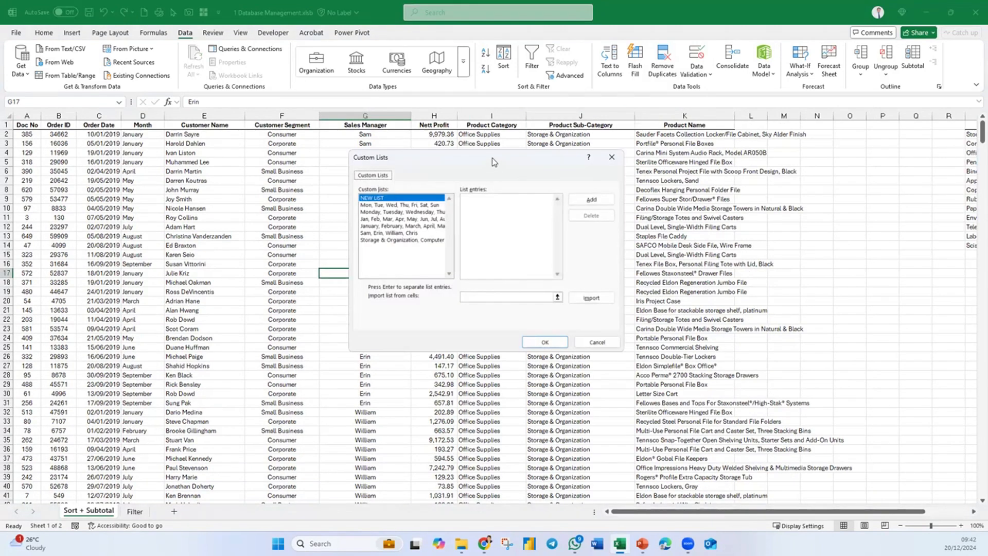
- Select the sales manager names list in the Custom Lists editor and delete it
{"action": "left_click_drag", "start_coordinate": [492, 157], "coordinate": [486, 153]}
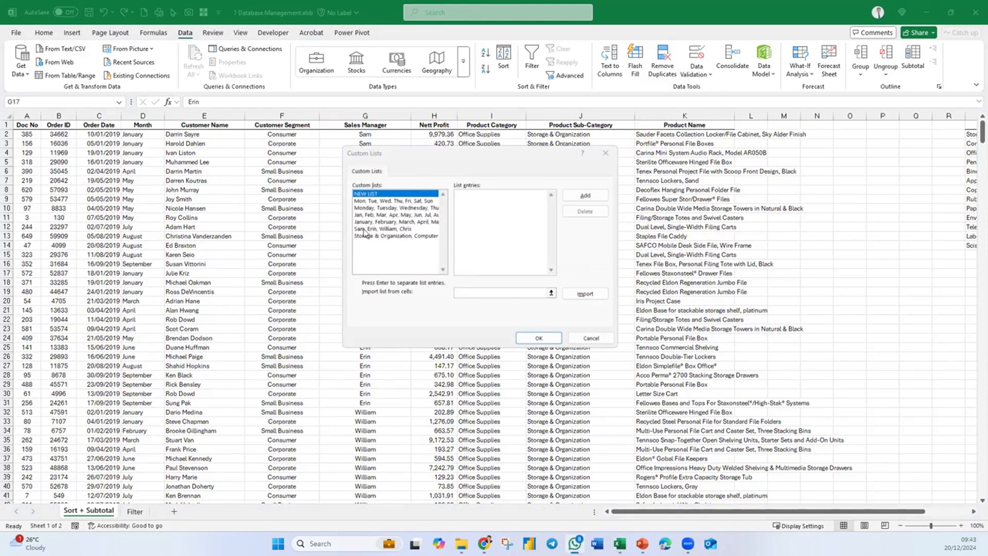
{"action": "left_click", "coordinate": [407, 229]}
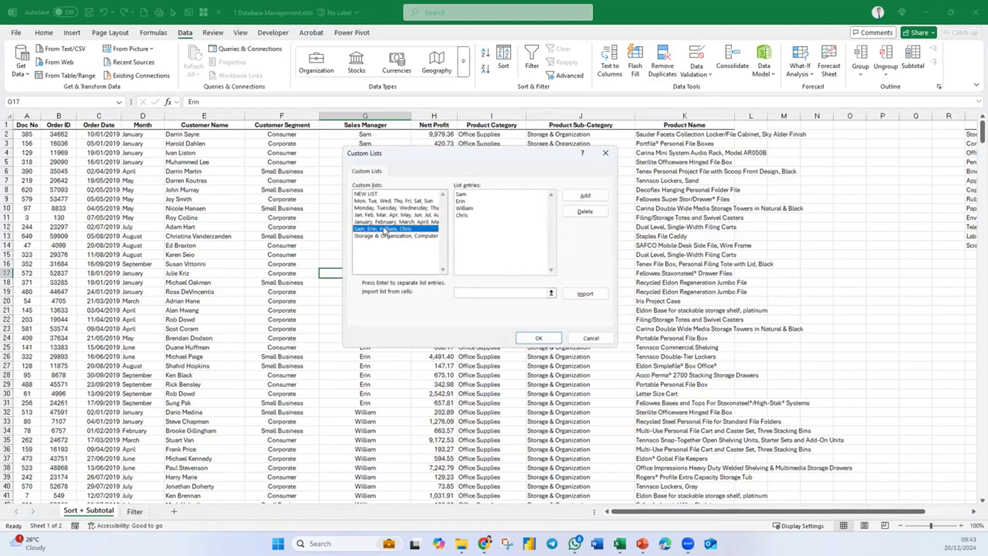
{"action": "key", "text": "Delete"}
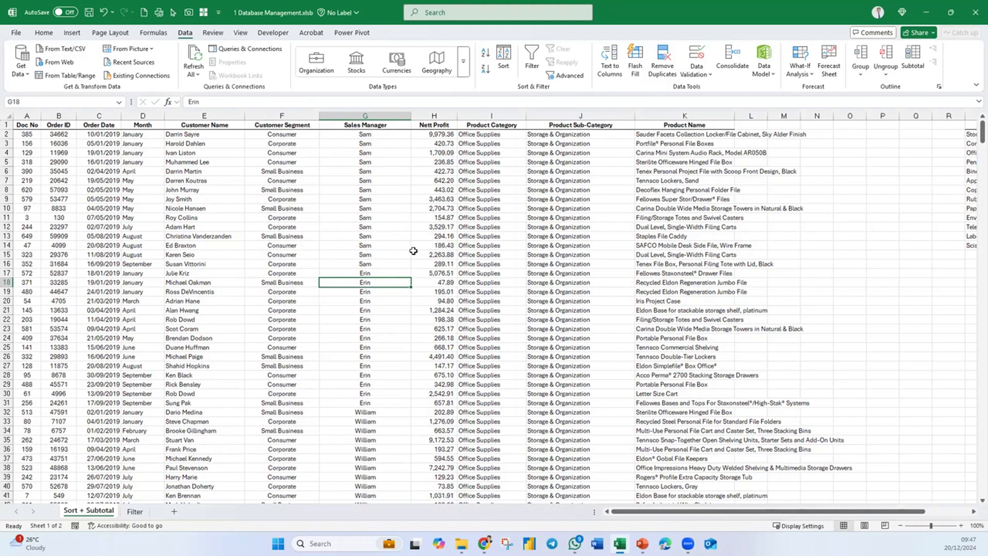
- Set up a sort by Customer Segment A to Z with a second level on Sales Manager A to Z
{"action": "left_click", "coordinate": [508, 65]}
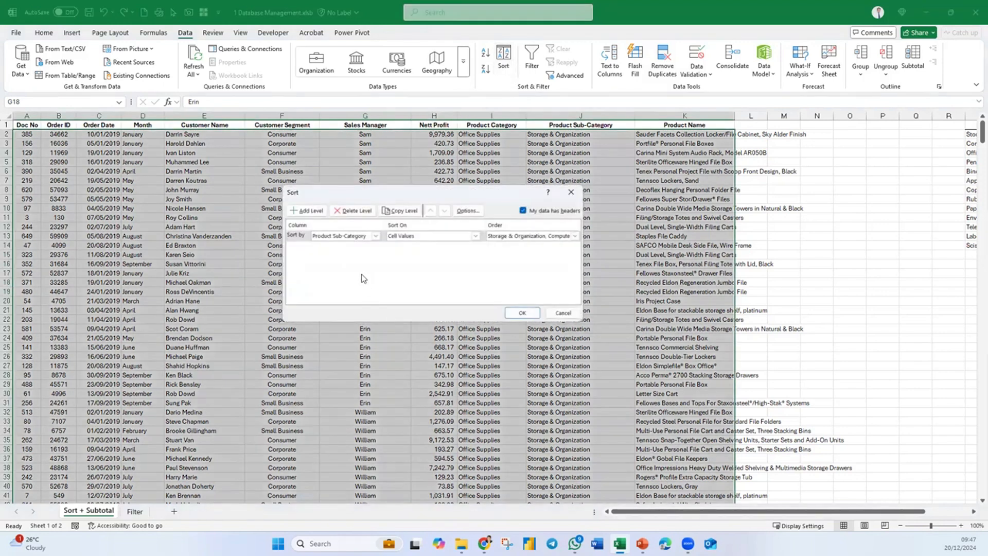
{"action": "left_click", "coordinate": [375, 235]}
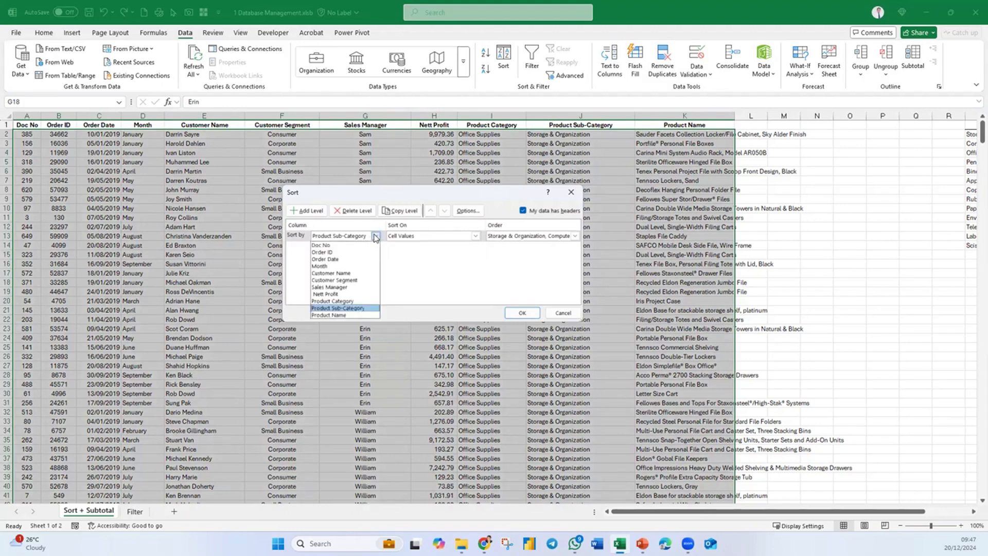
{"action": "left_click", "coordinate": [337, 286]}
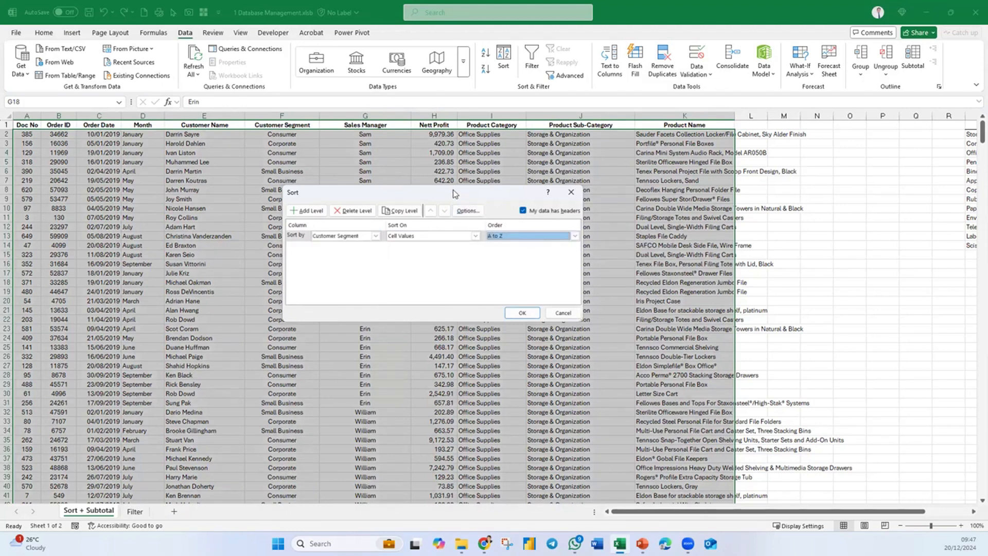
{"action": "left_click_drag", "start_coordinate": [453, 193], "coordinate": [441, 171]}
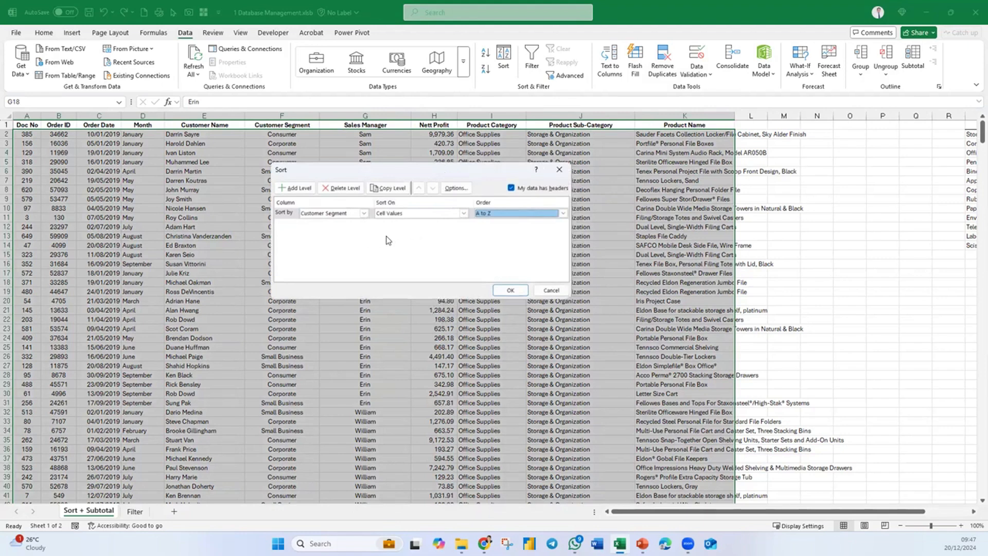
{"action": "left_click", "coordinate": [314, 192]}
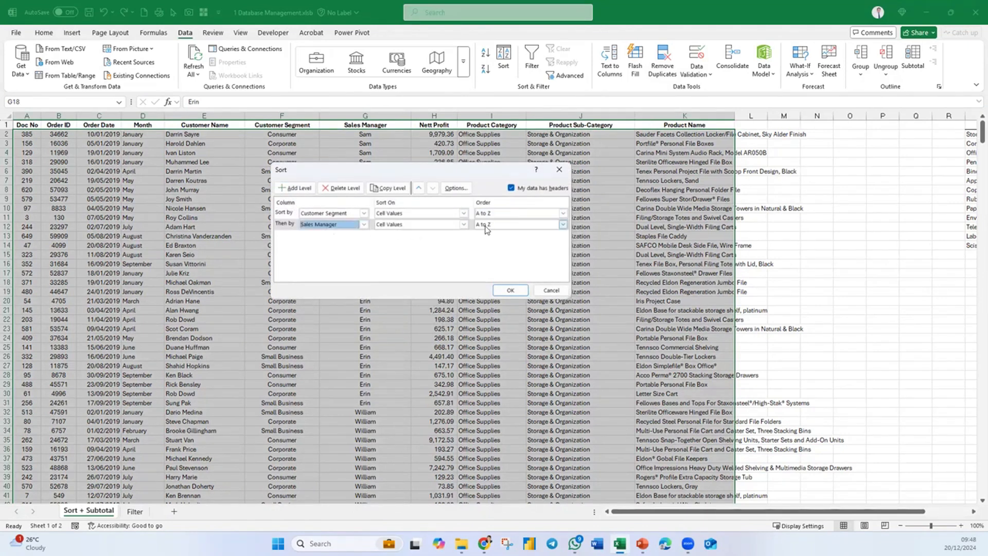
- Add a third sort level on Nett Profit, Largest to Smallest, and apply the multi-level sort
{"action": "left_click", "coordinate": [293, 188]}
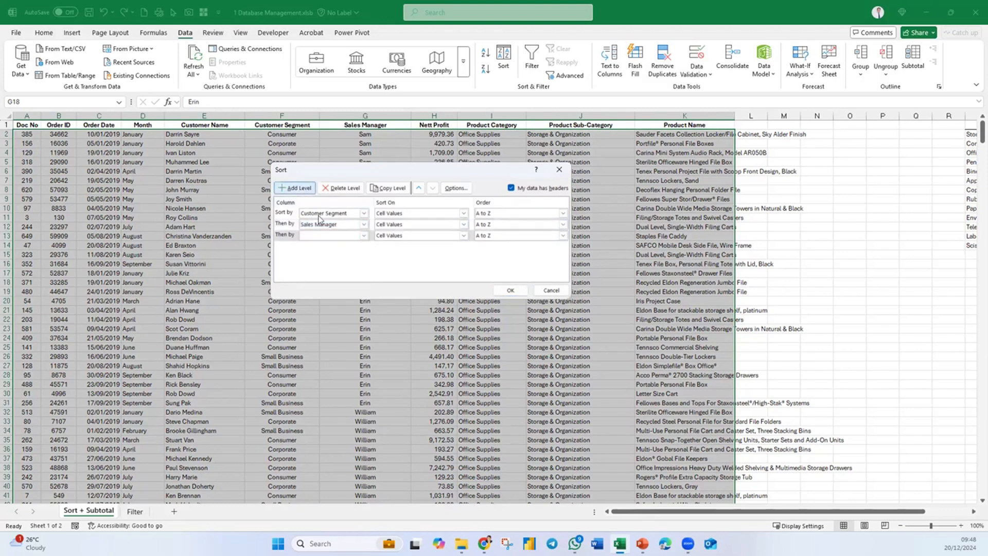
{"action": "left_click", "coordinate": [363, 236]}
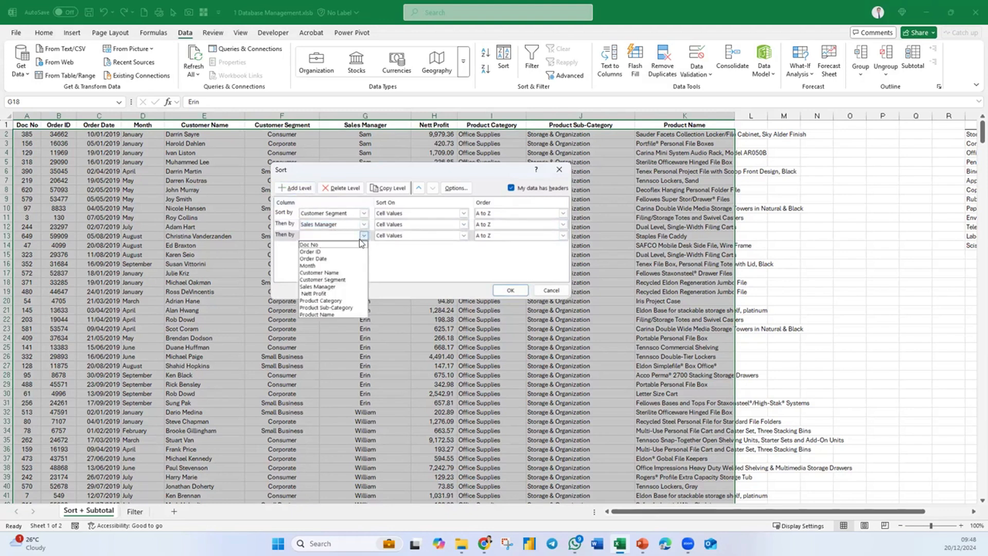
{"action": "left_click", "coordinate": [315, 293]}
{"action": "left_click", "coordinate": [517, 235]}
{"action": "left_click", "coordinate": [493, 252]}
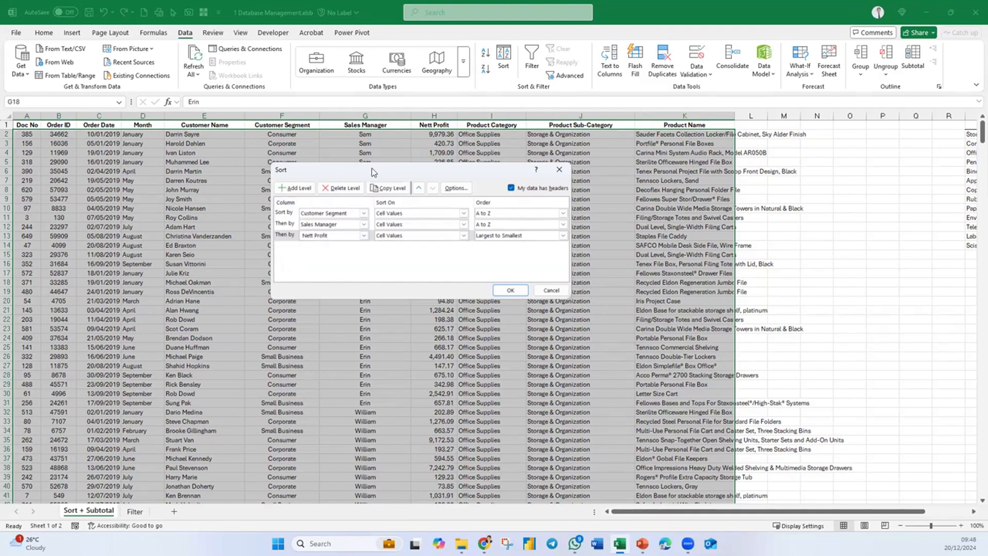
{"action": "left_click_drag", "start_coordinate": [374, 170], "coordinate": [472, 167]}
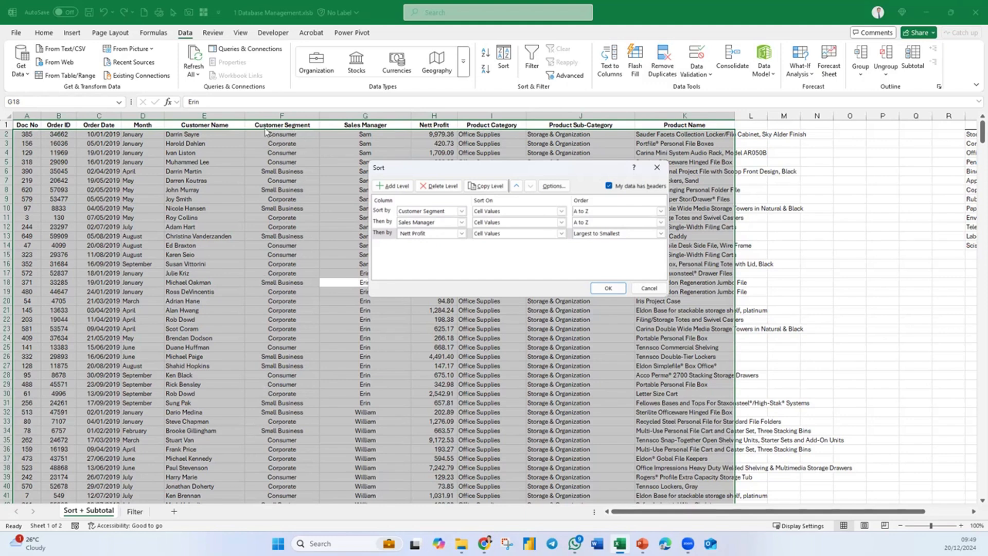
{"action": "left_click_drag", "start_coordinate": [395, 172], "coordinate": [444, 157]}
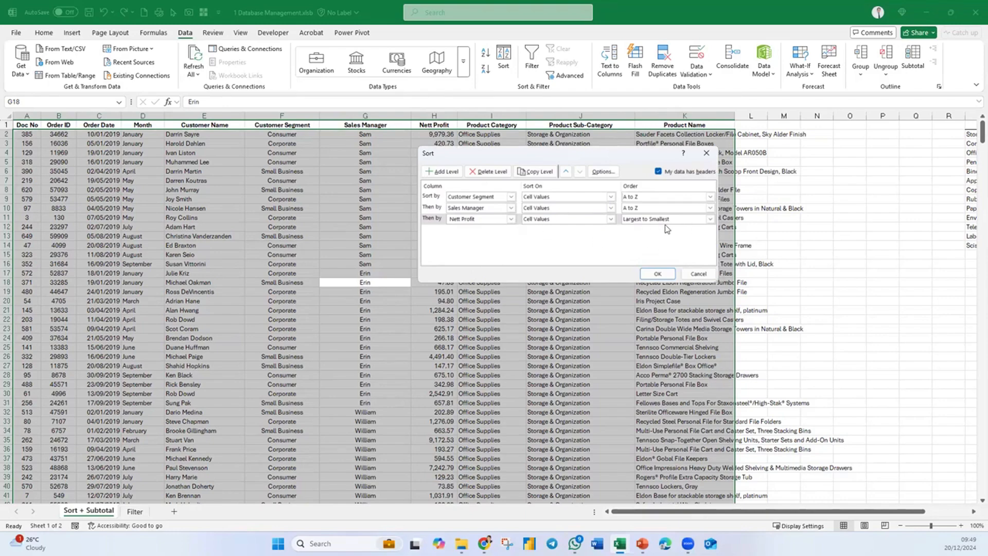
{"action": "left_click", "coordinate": [658, 273]}
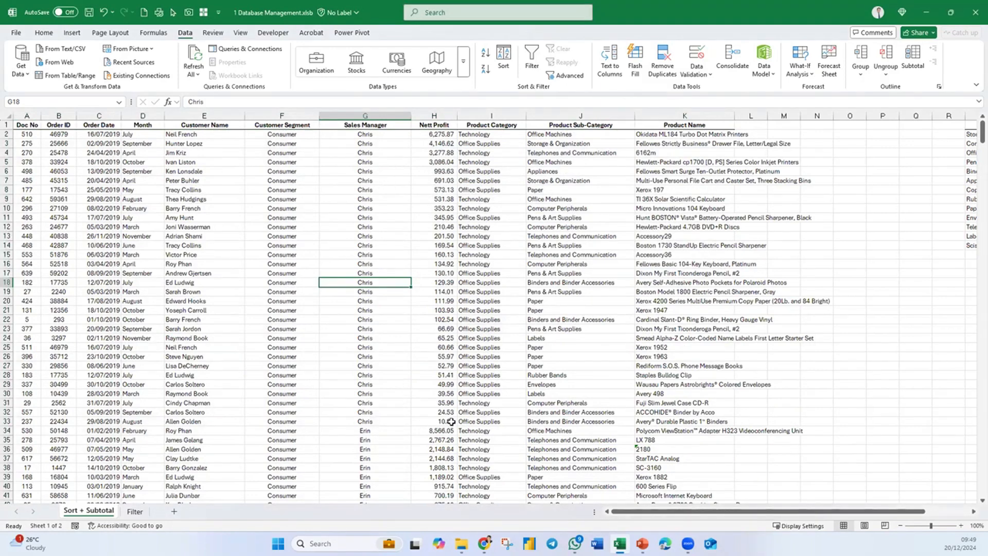
- Examine the Customer Segment, Sales Manager and Nett Profit columns around the change from Consumer to Corporate rows
{"action": "left_click_drag", "start_coordinate": [448, 421], "coordinate": [311, 328]}
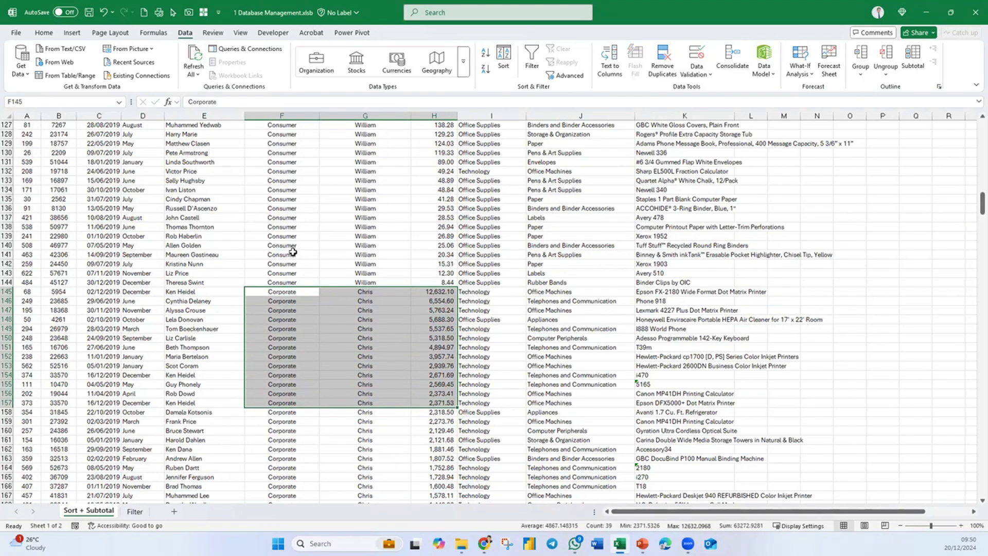
{"action": "left_click", "coordinate": [288, 238]}
{"action": "left_click_drag", "start_coordinate": [288, 239], "coordinate": [283, 383]}
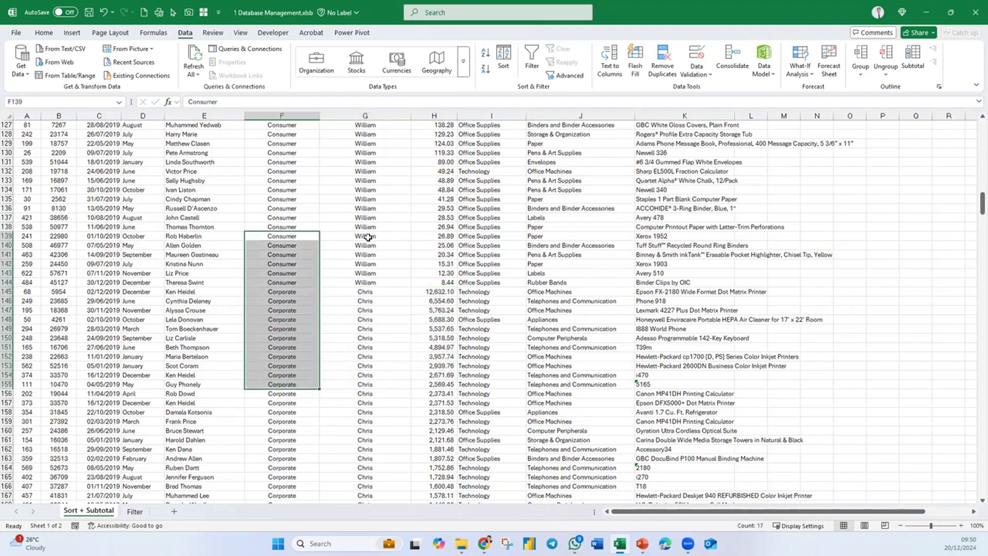
{"action": "left_click_drag", "start_coordinate": [369, 238], "coordinate": [371, 388]}
{"action": "left_click_drag", "start_coordinate": [440, 246], "coordinate": [441, 363]}
{"action": "left_click", "coordinate": [332, 264]}
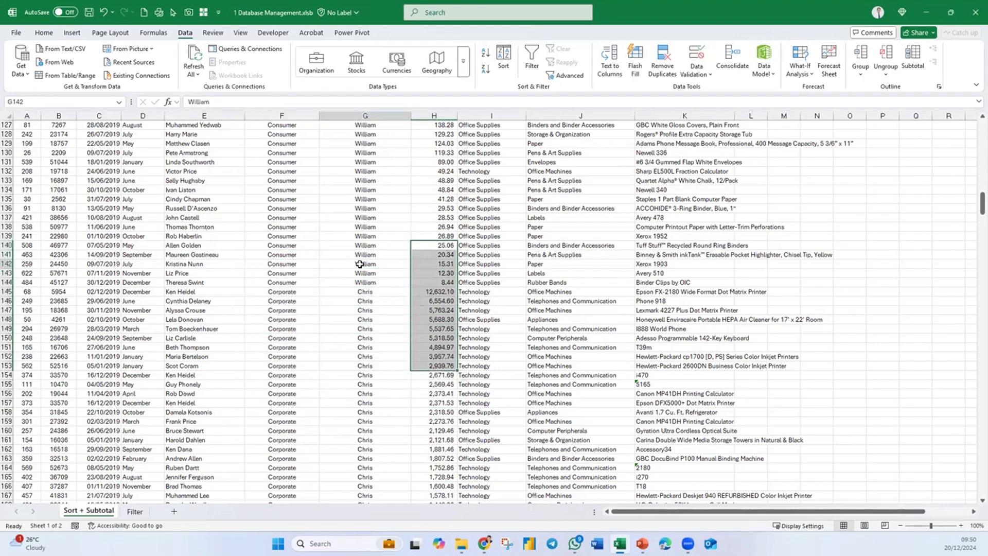
- Set up a subtotal on the sales data at each change in Customer Segment, using the Sum function
{"action": "scroll", "coordinate": [380, 334], "scroll_direction": "up", "scroll_amount": 20}
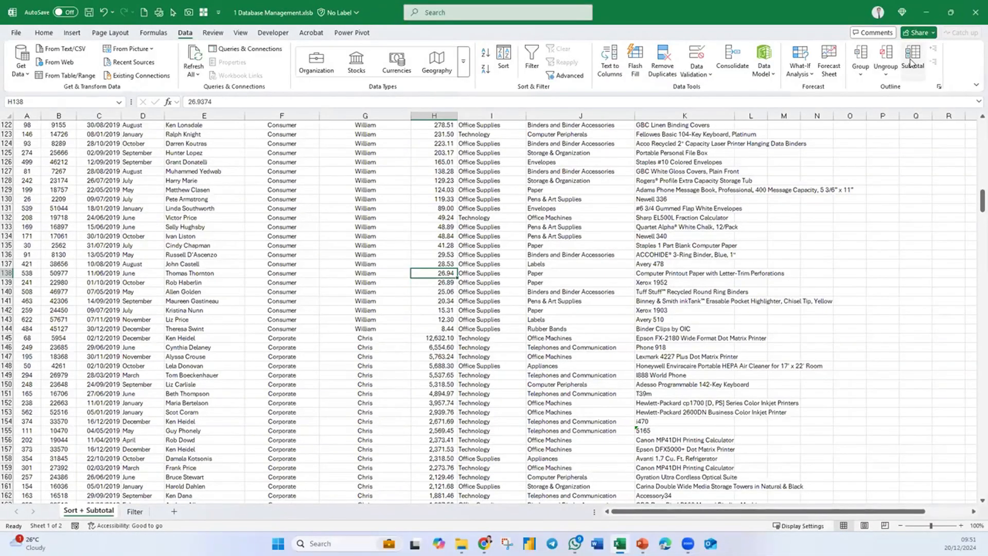
{"action": "left_click", "coordinate": [913, 59]}
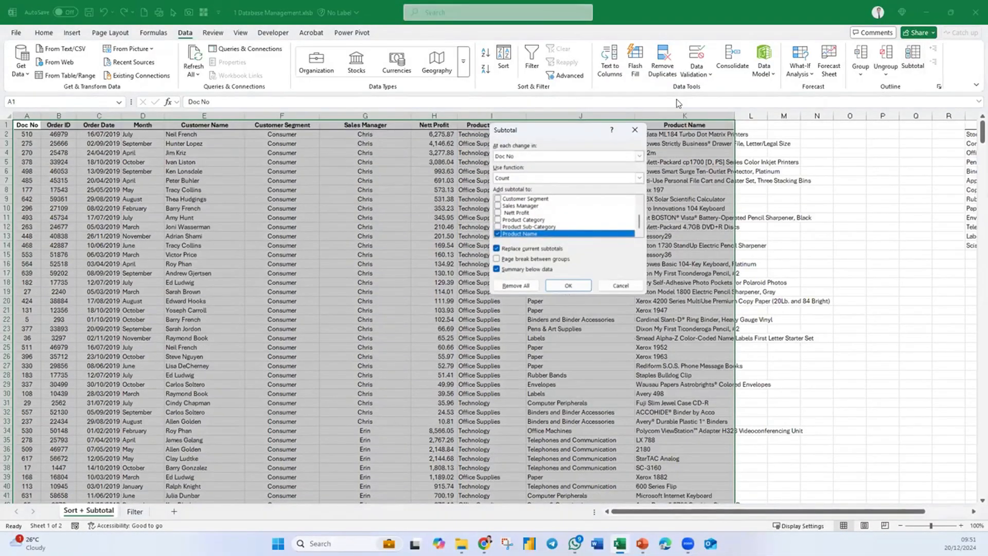
{"action": "left_click_drag", "start_coordinate": [563, 135], "coordinate": [440, 197]}
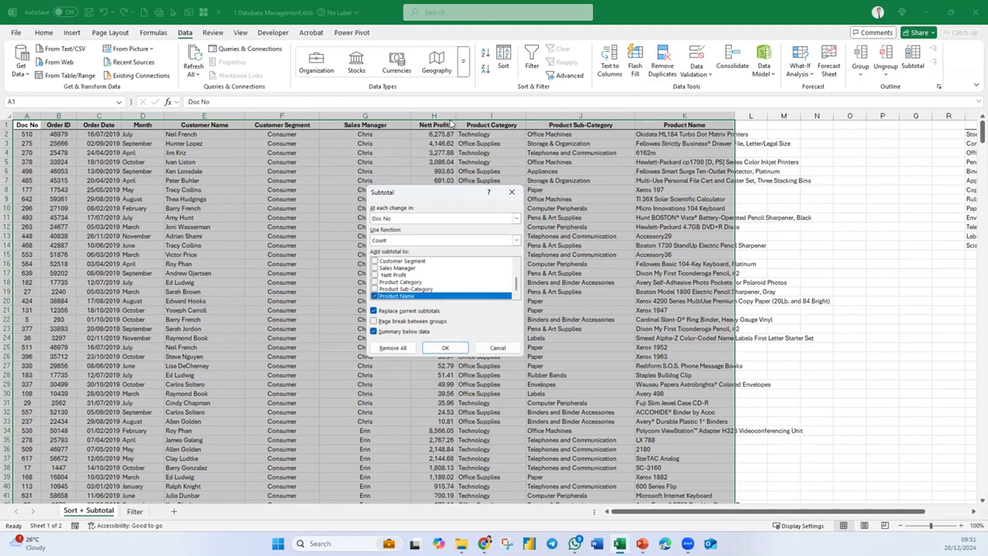
{"action": "left_click_drag", "start_coordinate": [431, 194], "coordinate": [426, 173]}
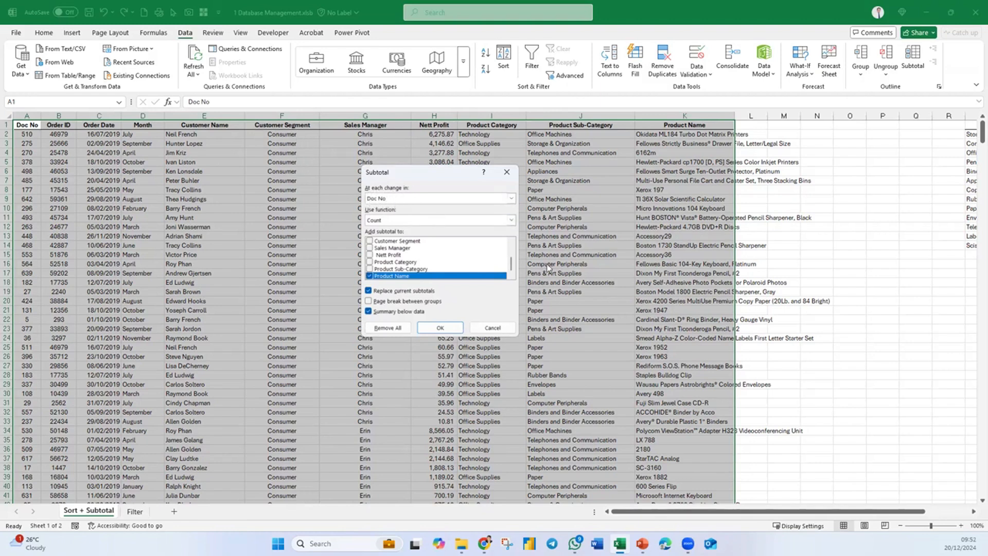
{"action": "left_click", "coordinate": [511, 199]}
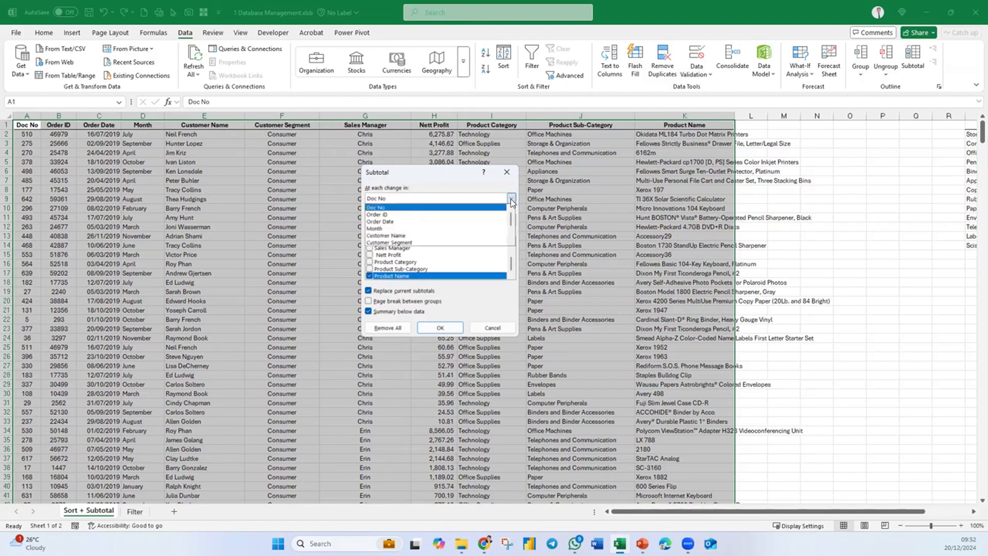
{"action": "left_click", "coordinate": [414, 242]}
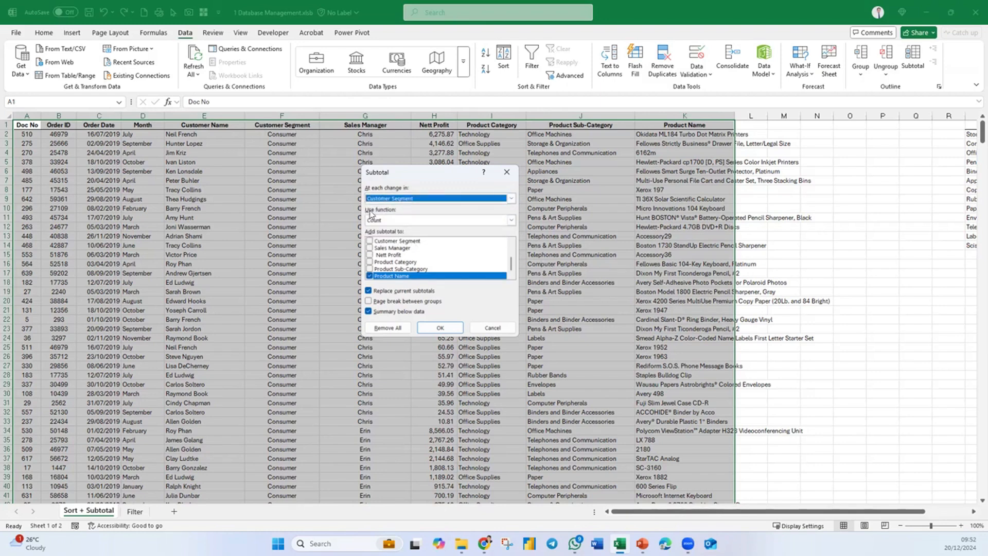
{"action": "left_click", "coordinate": [397, 220]}
{"action": "left_click", "coordinate": [386, 230]}
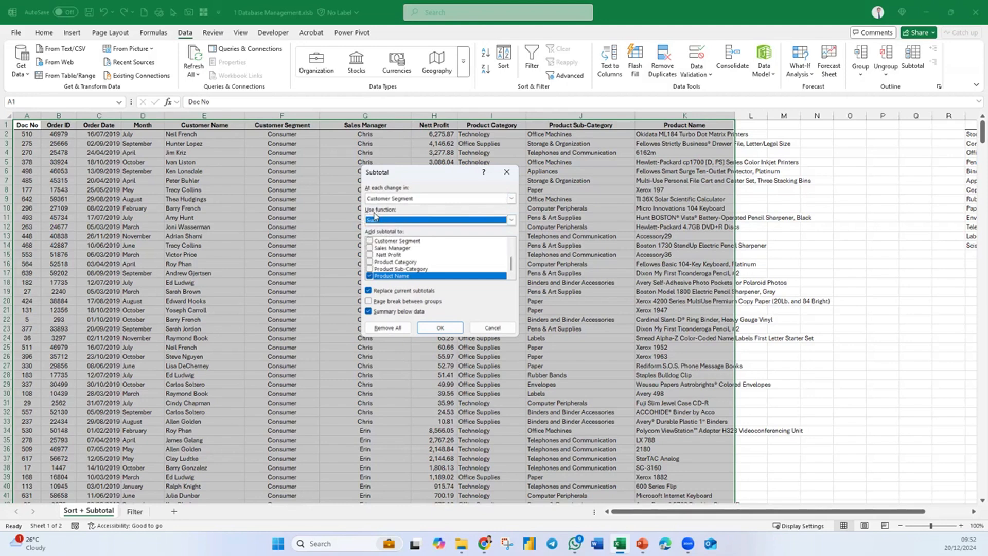
- Add the subtotal to Nett Profit only, excluding Product Name, and apply it
{"action": "left_click", "coordinate": [369, 254]}
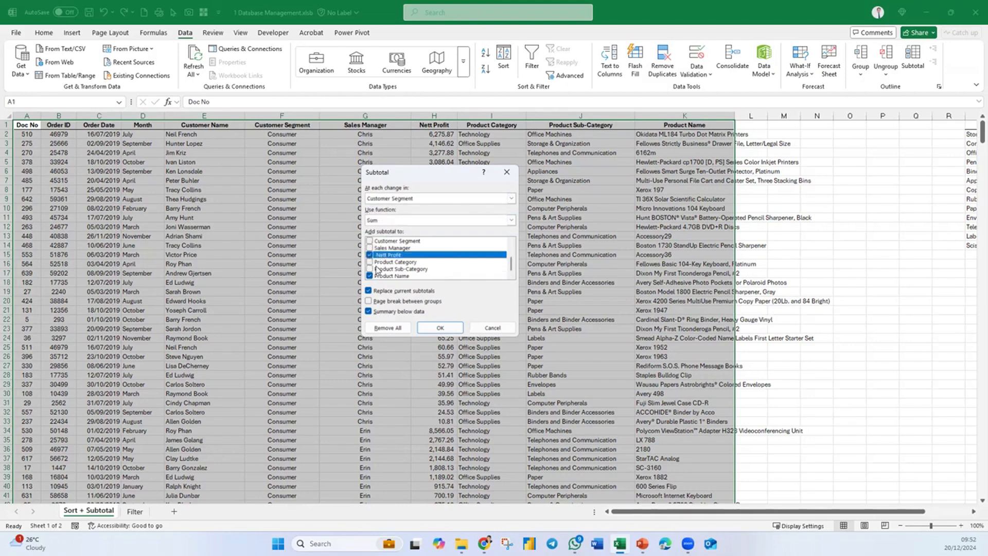
{"action": "left_click", "coordinate": [370, 276]}
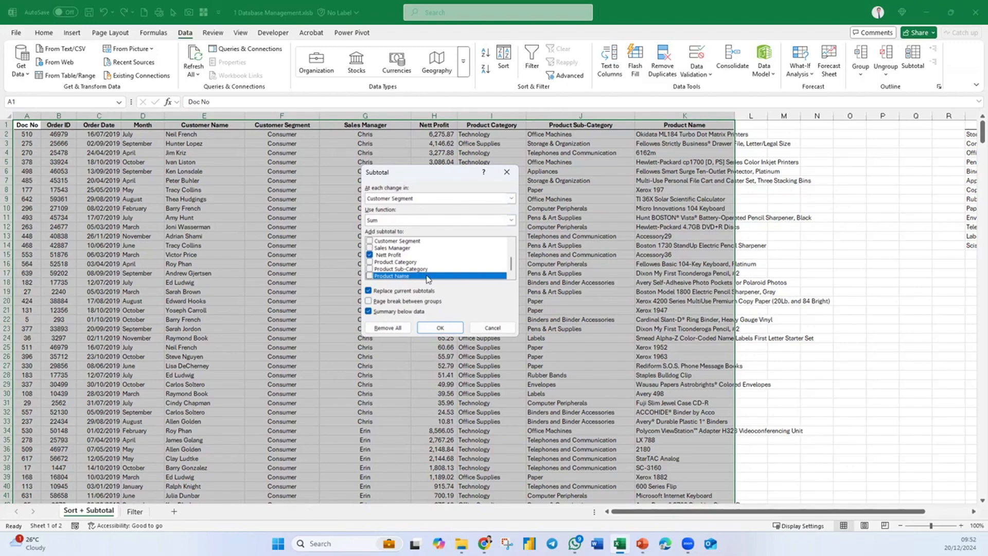
{"action": "key", "text": "Return"}
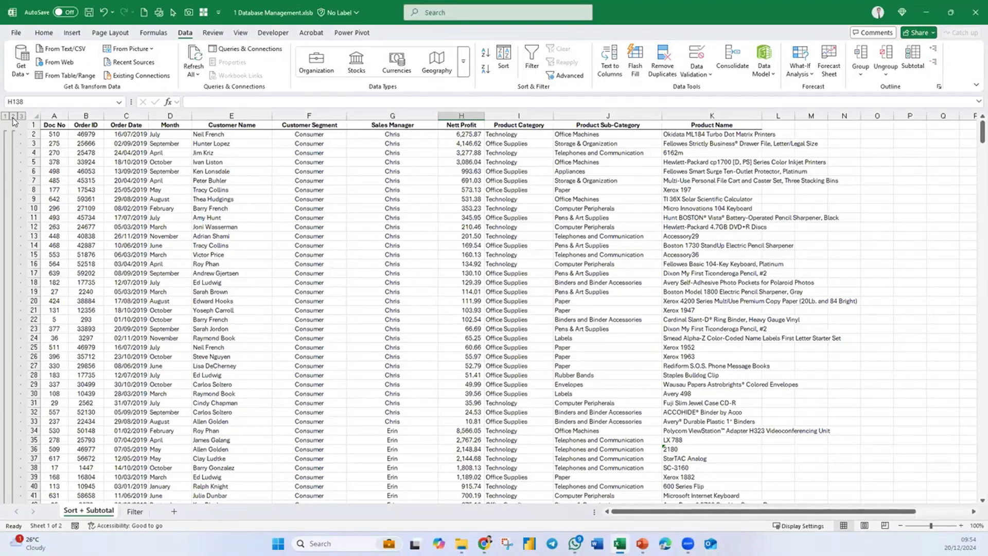
- Collapse the outline to the grand total alone, and expand it back to the customer segment totals
{"action": "left_click", "coordinate": [13, 117]}
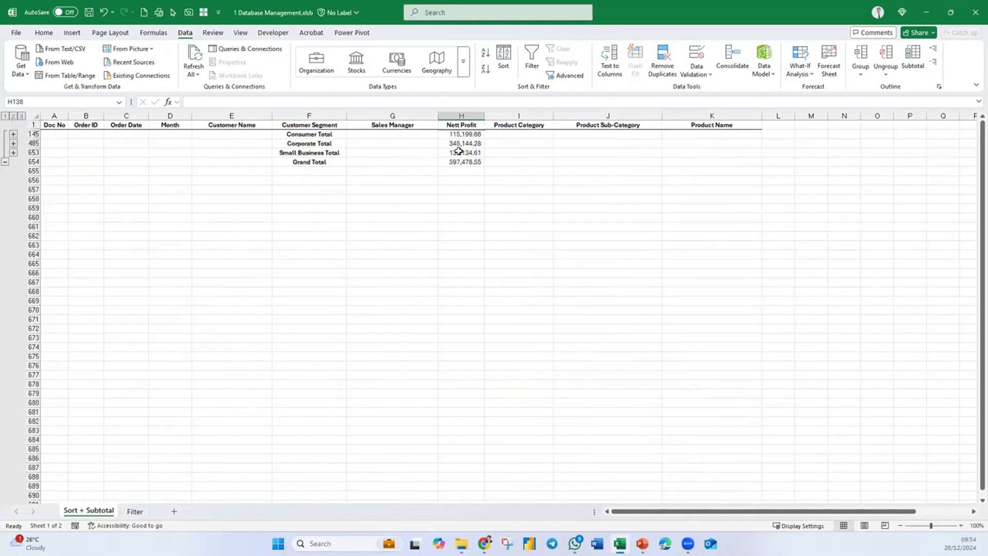
{"action": "left_click", "coordinate": [5, 117]}
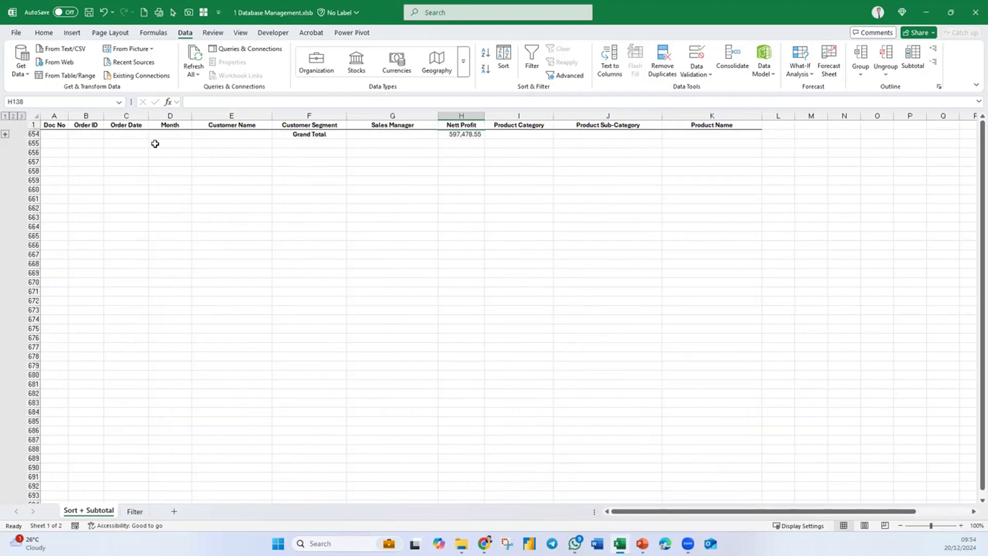
{"action": "left_click", "coordinate": [14, 117]}
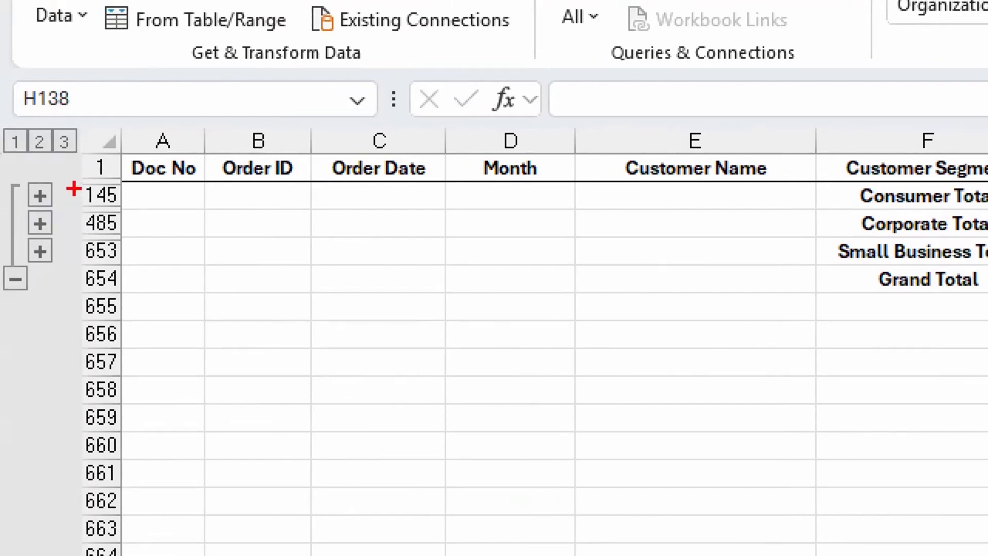
{"action": "mouse_move", "coordinate": [61, 174]}
{"action": "left_mouse_down"}
{"action": "mouse_move", "coordinate": [52, 226]}
{"action": "mouse_move", "coordinate": [23, 266]}
{"action": "left_mouse_up"}
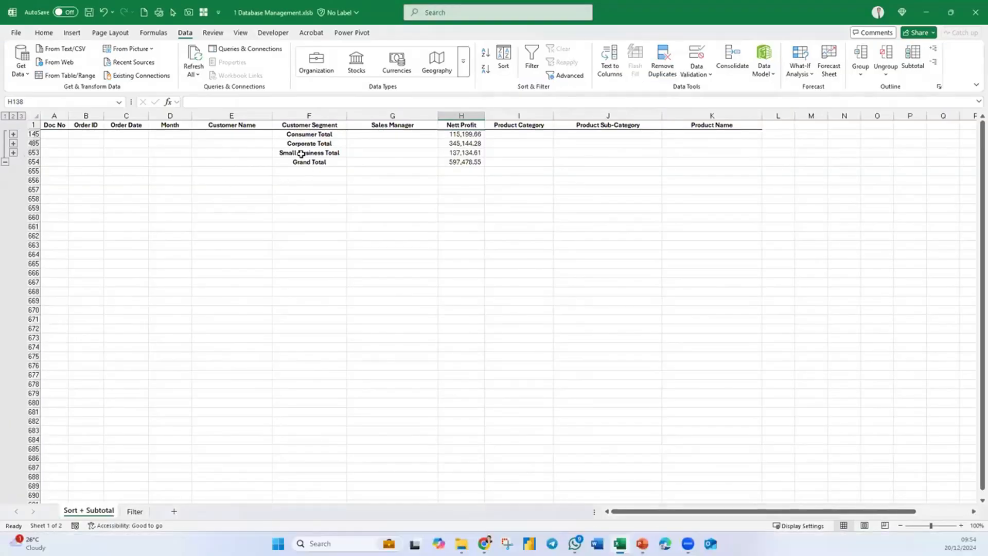
- Expand the Corporate group to examine its detail rows, and collapse the outline back to the segment totals
{"action": "left_click", "coordinate": [14, 144]}
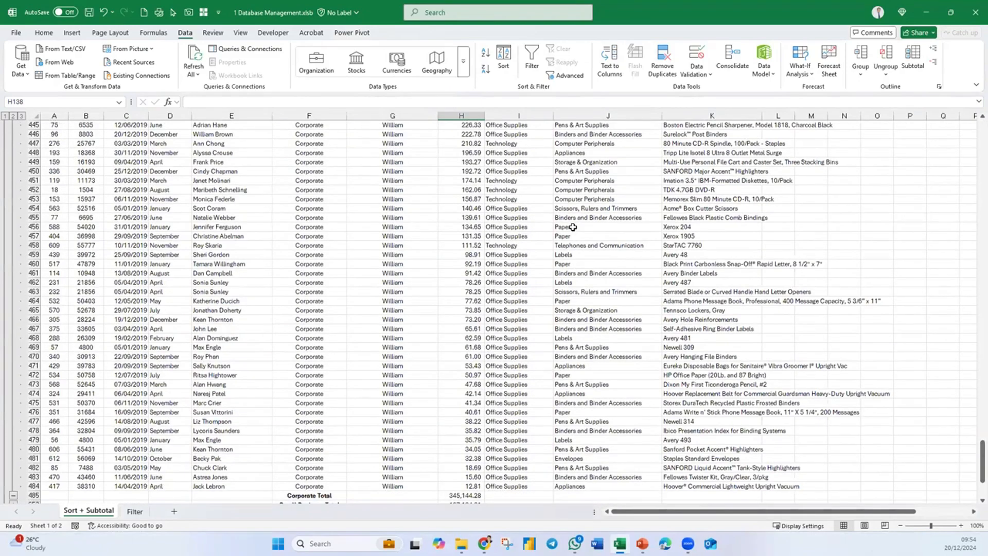
{"action": "scroll", "coordinate": [833, 246], "scroll_direction": "up", "scroll_amount": 20}
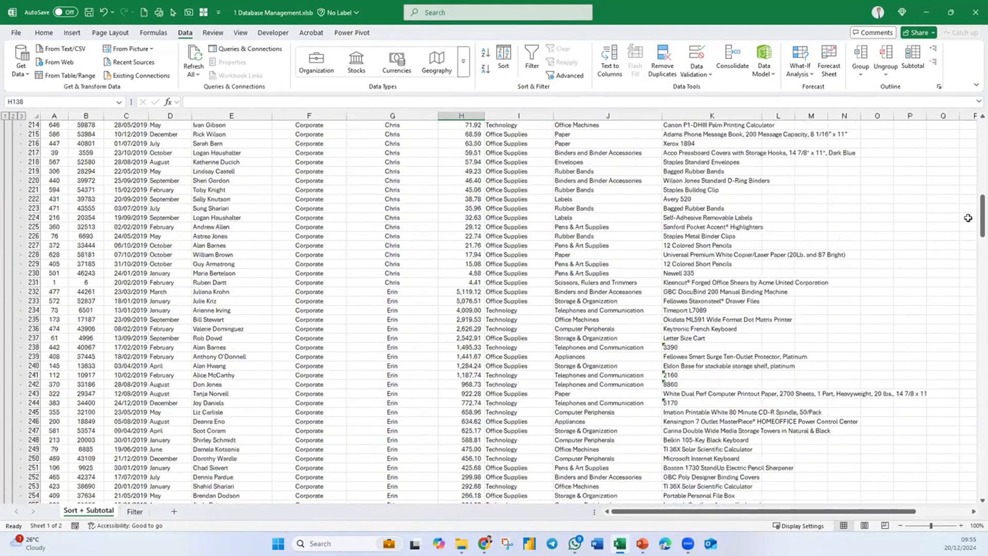
{"action": "left_click_drag", "start_coordinate": [980, 198], "coordinate": [974, 135]}
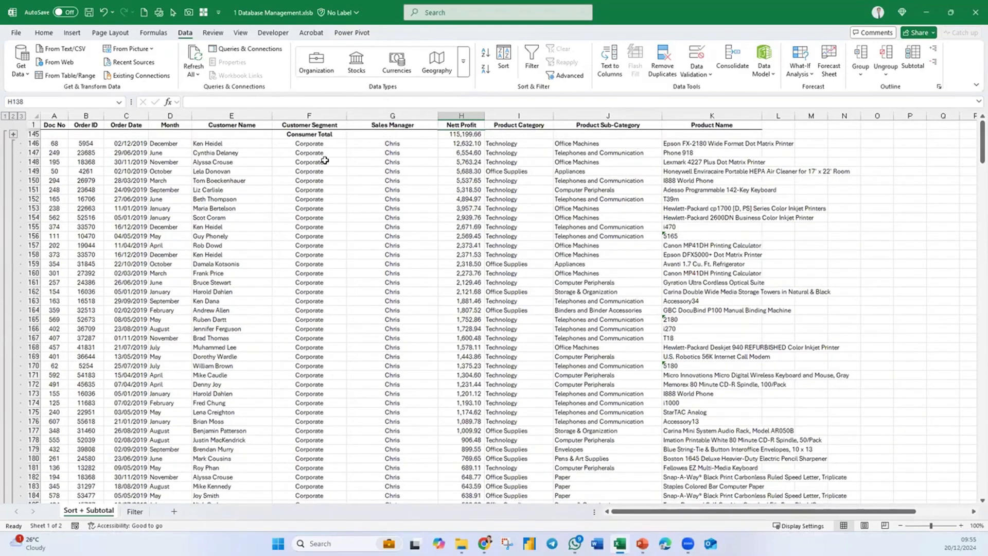
{"action": "scroll", "coordinate": [337, 251], "scroll_direction": "down", "scroll_amount": 20}
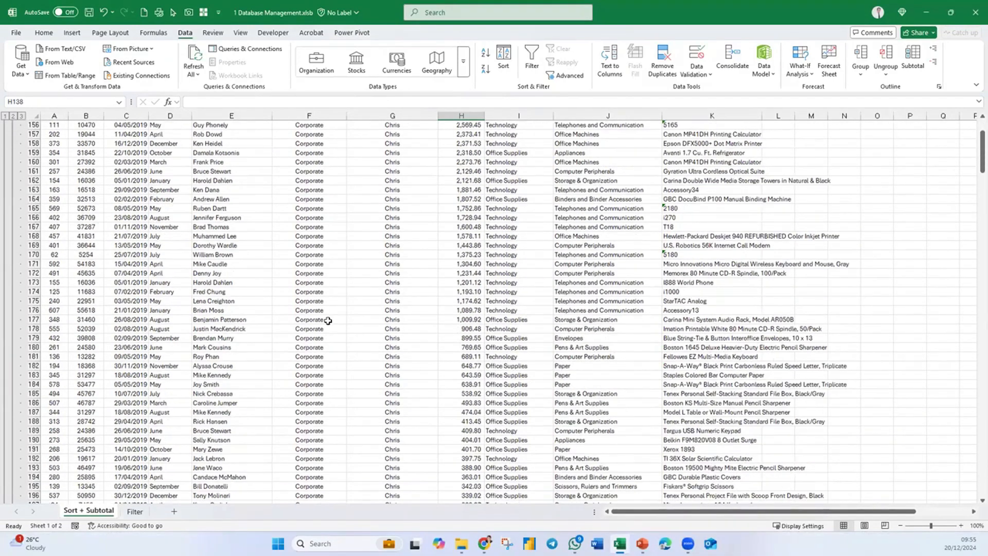
{"action": "scroll", "coordinate": [334, 319], "scroll_direction": "down", "scroll_amount": 20}
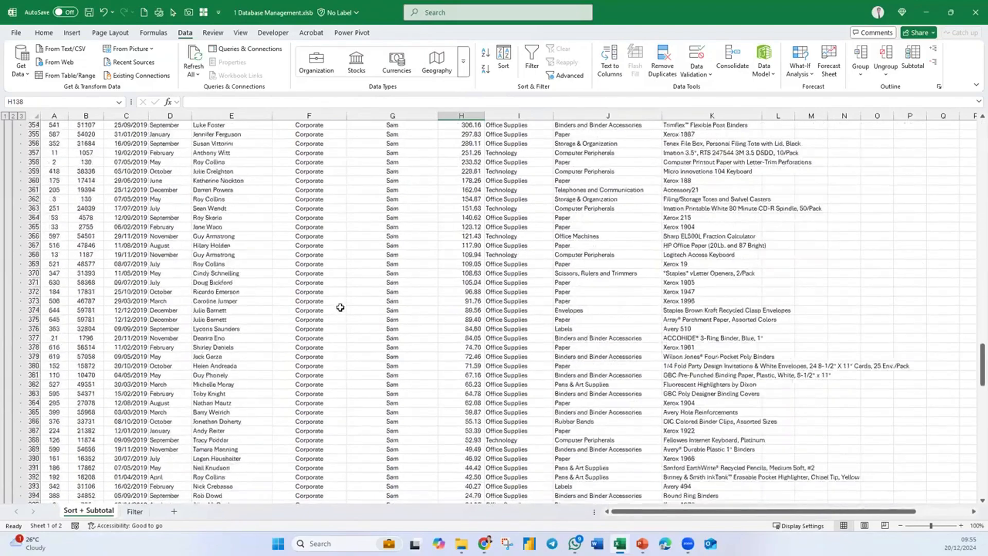
{"action": "scroll", "coordinate": [337, 307], "scroll_direction": "down", "scroll_amount": 10}
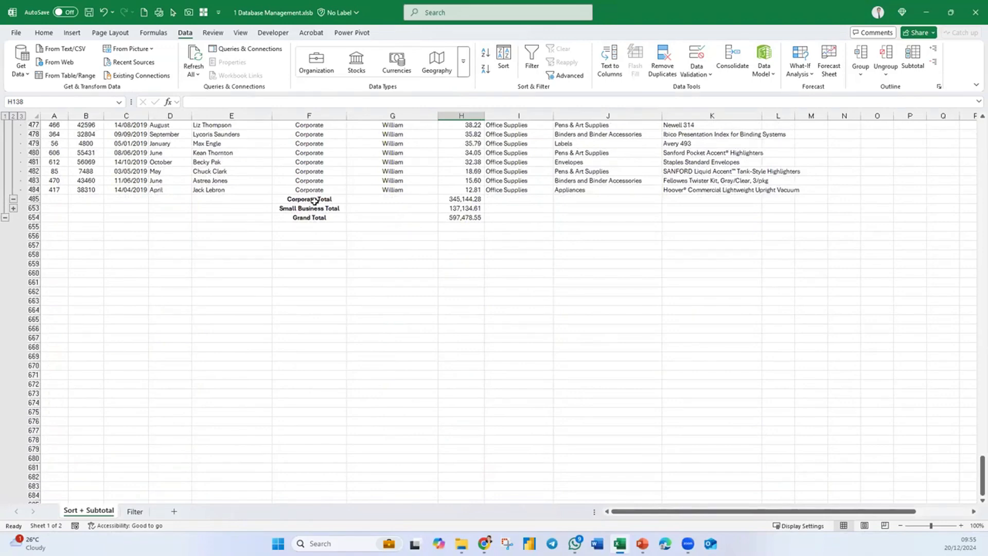
{"action": "left_click", "coordinate": [13, 117]}
{"action": "scroll", "coordinate": [421, 226], "scroll_direction": "up", "scroll_amount": 1}
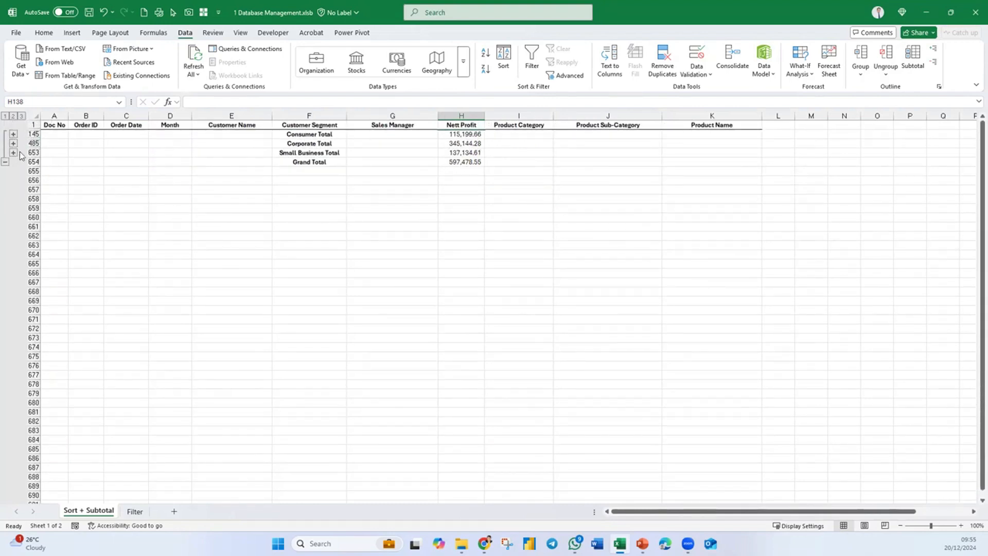
- Set up a second subtotal that sums Nett Profit at each change in Sales Manager
{"action": "left_click", "coordinate": [308, 152]}
{"action": "scroll", "coordinate": [315, 149], "scroll_direction": "up", "scroll_amount": 3}
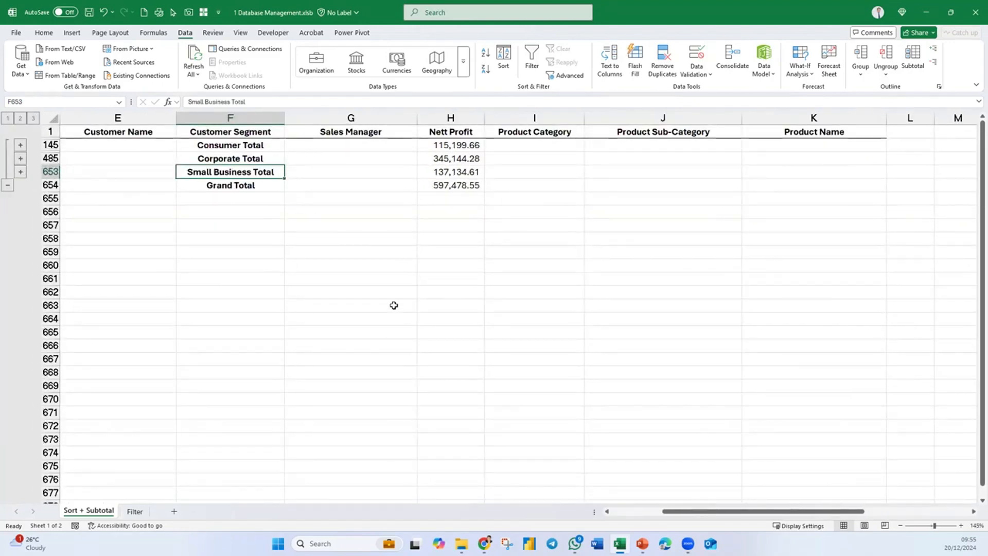
{"action": "left_click", "coordinate": [243, 147]}
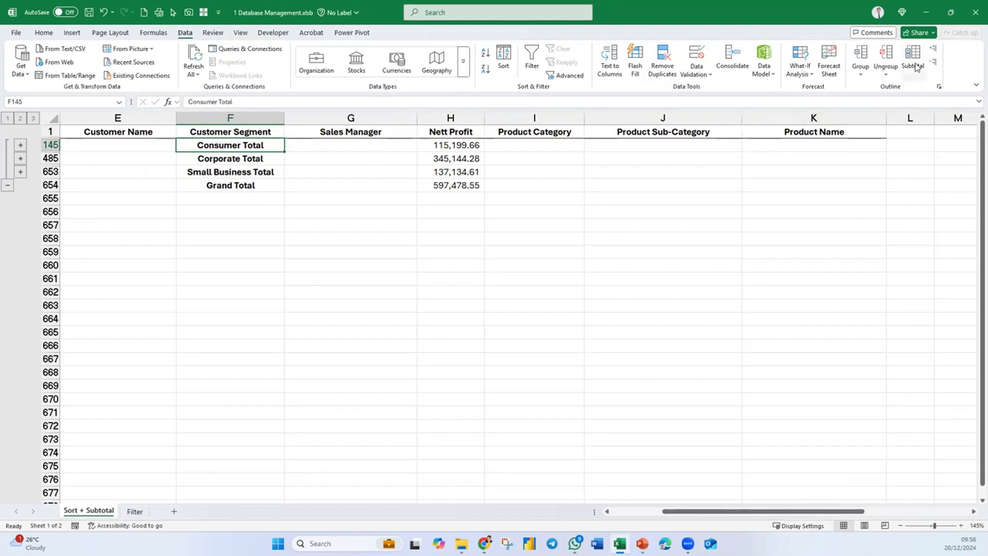
{"action": "left_click", "coordinate": [450, 158]}
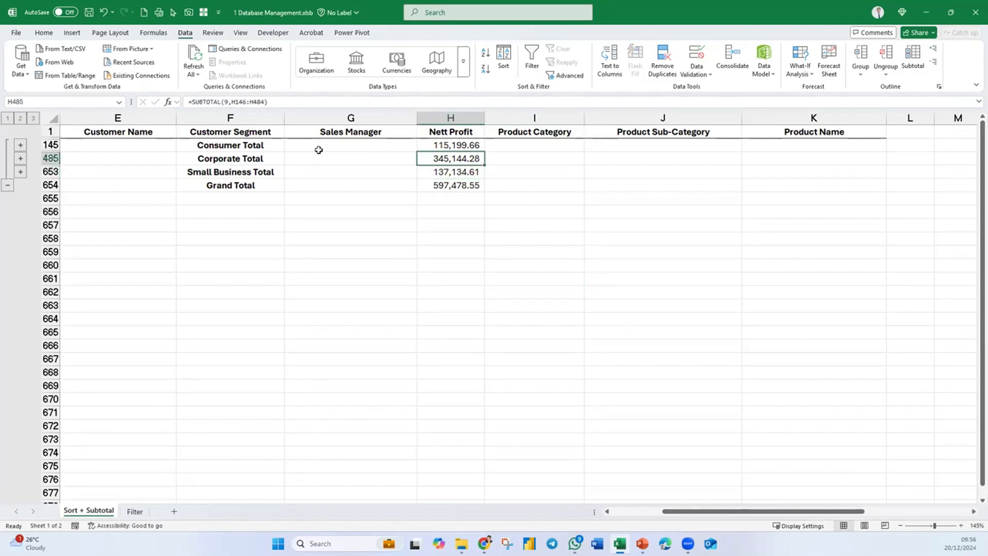
{"action": "left_click", "coordinate": [912, 59]}
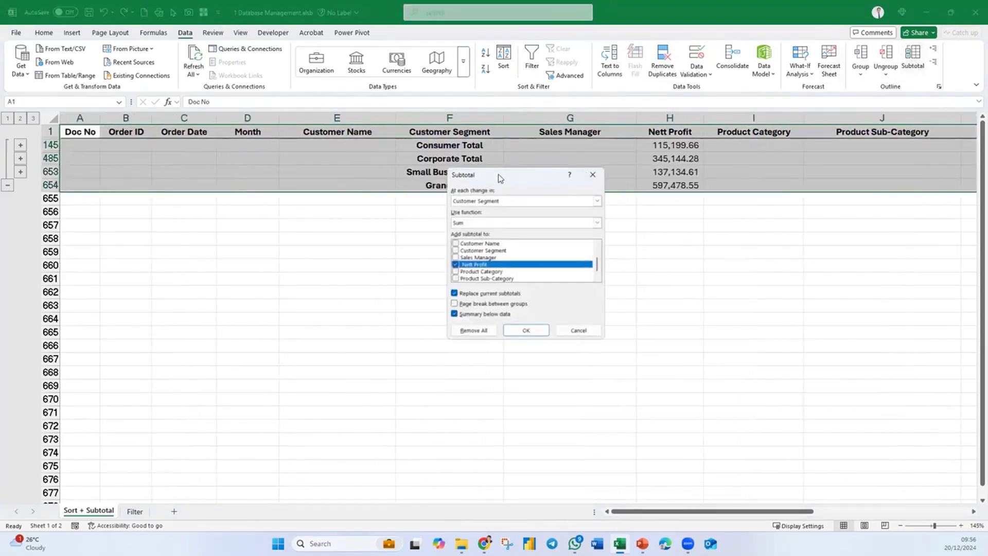
{"action": "left_click_drag", "start_coordinate": [498, 176], "coordinate": [433, 211]}
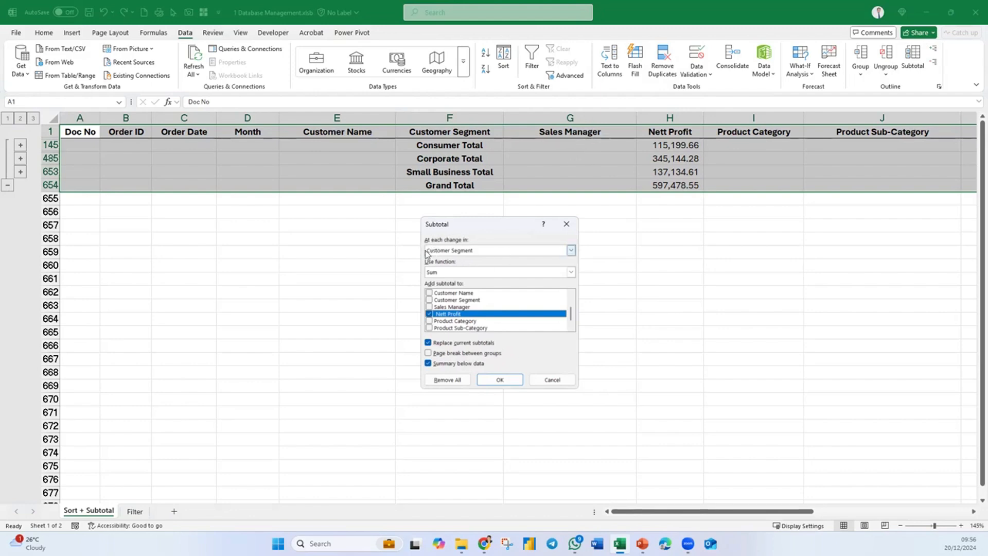
{"action": "left_click", "coordinate": [571, 250]}
{"action": "left_click_drag", "start_coordinate": [572, 273], "coordinate": [572, 280]}
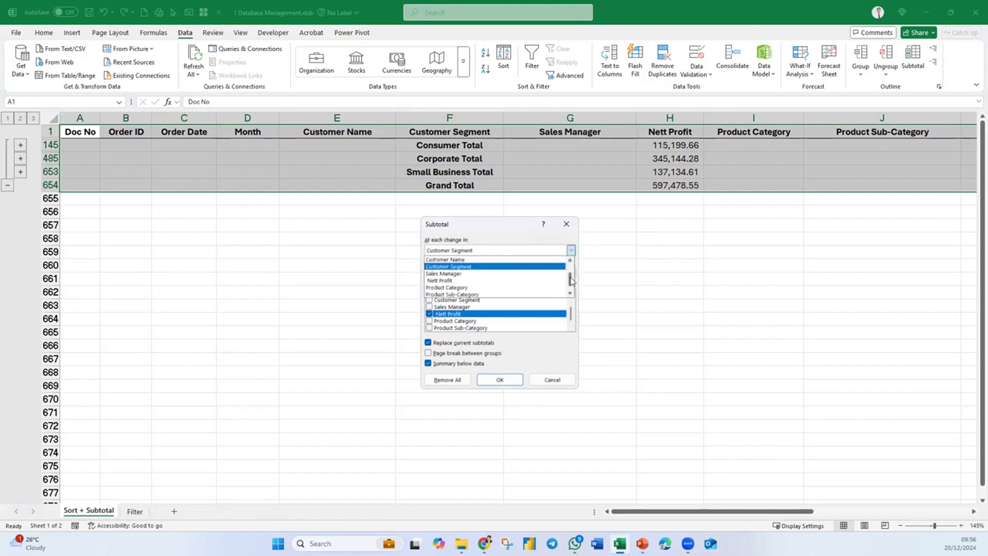
{"action": "left_click", "coordinate": [501, 281]}
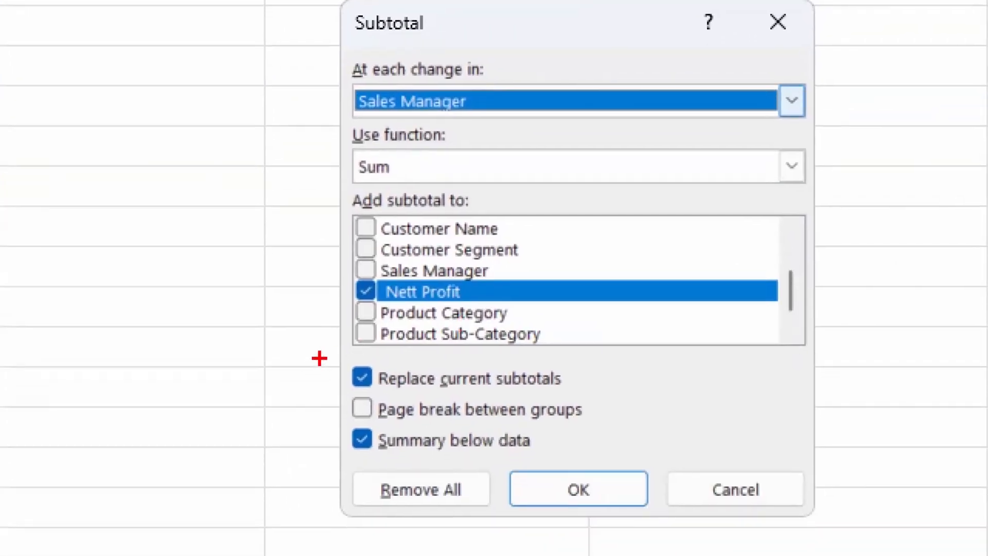
- Turn off replacing the current subtotals and apply the Sales Manager subtotal
{"action": "mouse_move", "coordinate": [320, 355]}
{"action": "left_mouse_down"}
{"action": "mouse_move", "coordinate": [489, 397]}
{"action": "mouse_move", "coordinate": [578, 397]}
{"action": "left_mouse_up"}
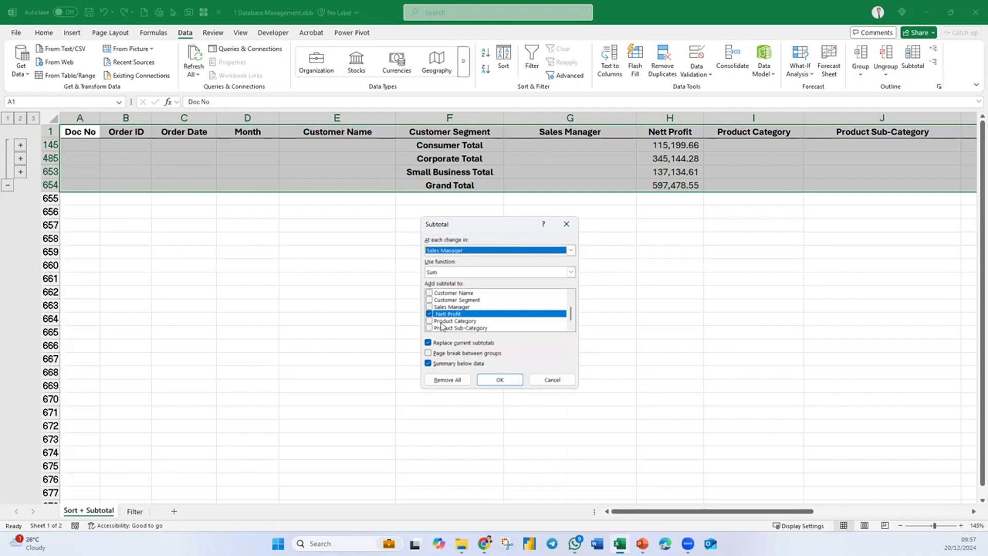
{"action": "left_click", "coordinate": [428, 344]}
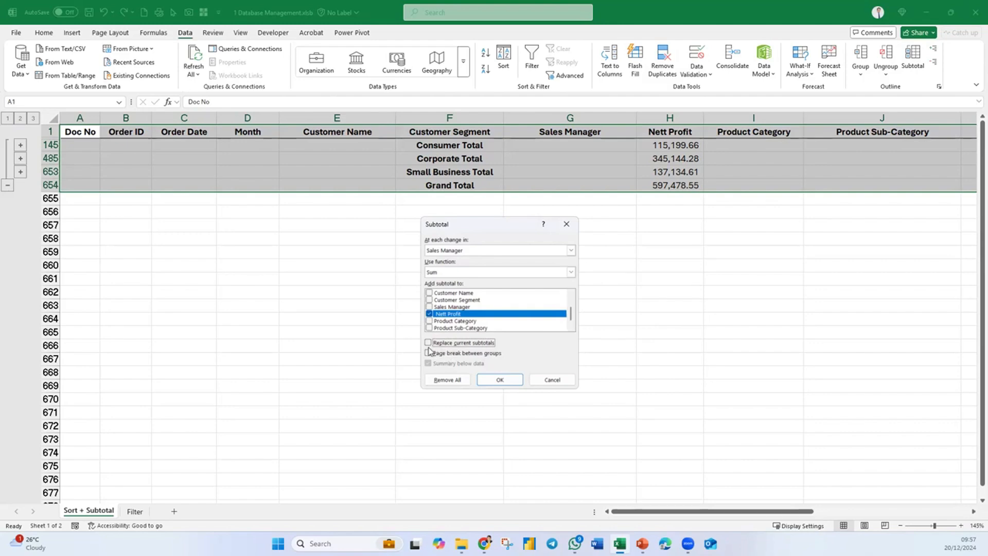
{"action": "left_click", "coordinate": [498, 381]}
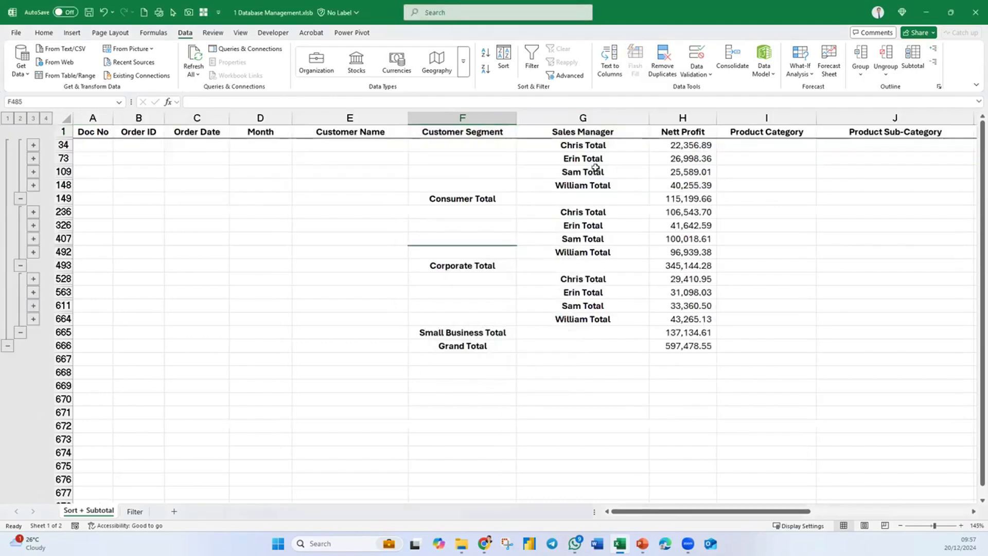
- Examine the sales manager totals nested within the Consumer and Corporate segment totals
{"action": "left_click", "coordinate": [596, 211]}
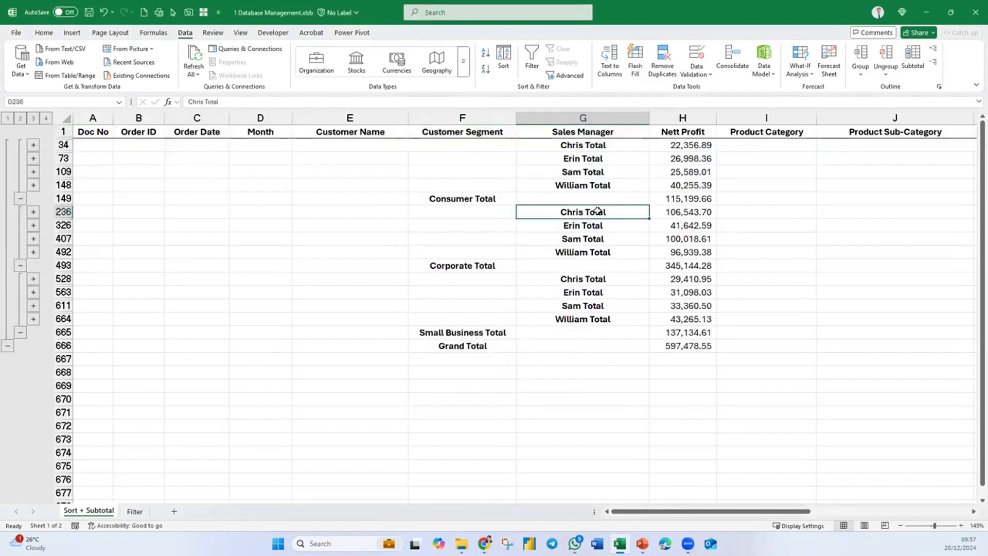
{"action": "left_click_drag", "start_coordinate": [465, 199], "coordinate": [684, 145]}
{"action": "left_click_drag", "start_coordinate": [465, 272], "coordinate": [679, 213]}
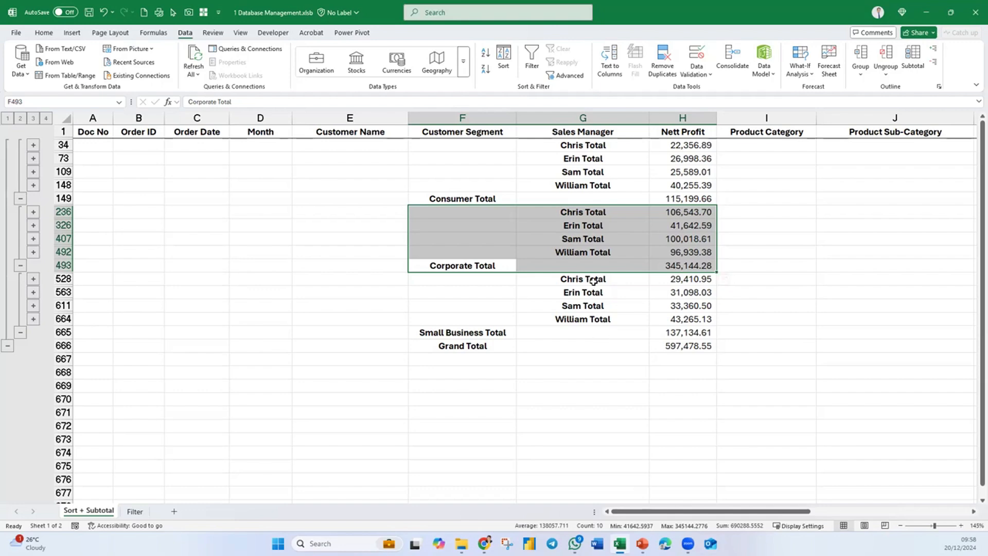
{"action": "left_click", "coordinate": [643, 241]}
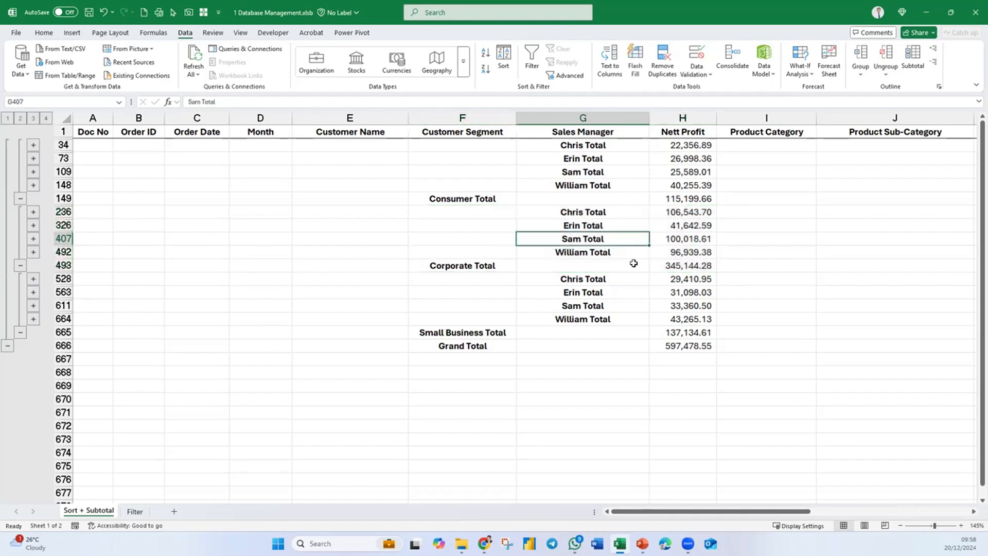
{"action": "left_click", "coordinate": [569, 225]}
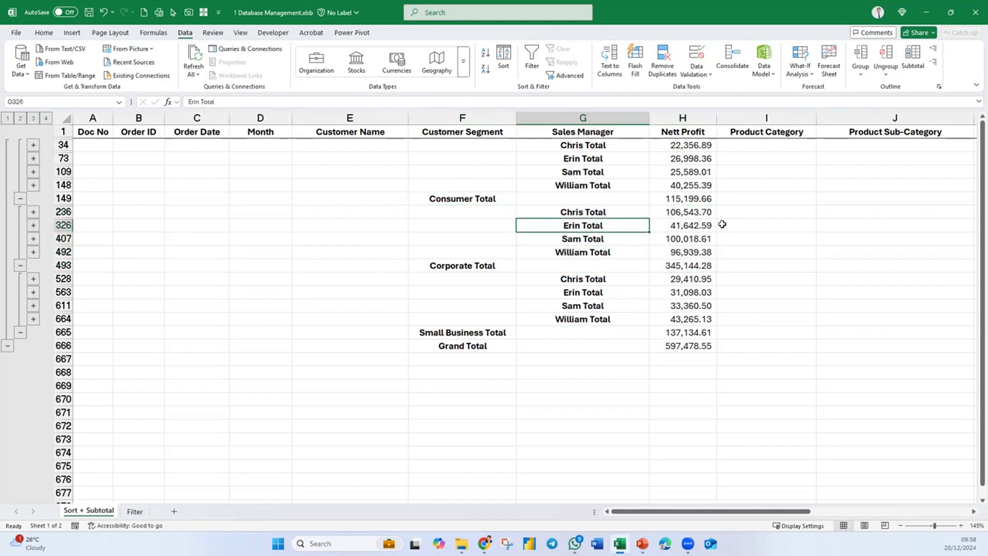
- Compare the outline's grand total, customer segment and sales manager summary levels, ending on the sales manager totals at level 3
{"action": "left_click_drag", "start_coordinate": [678, 225], "coordinate": [93, 225]}
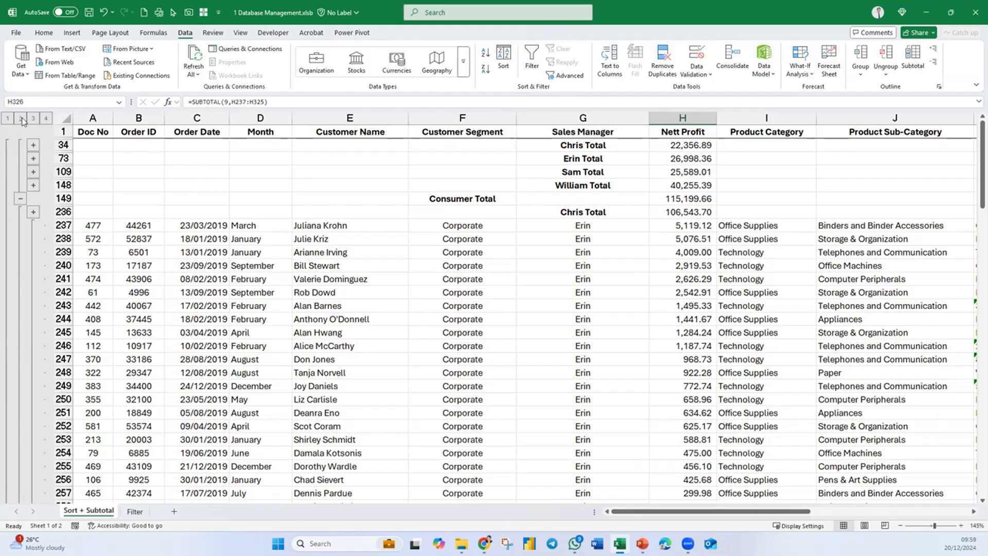
{"action": "left_click", "coordinate": [199, 118]}
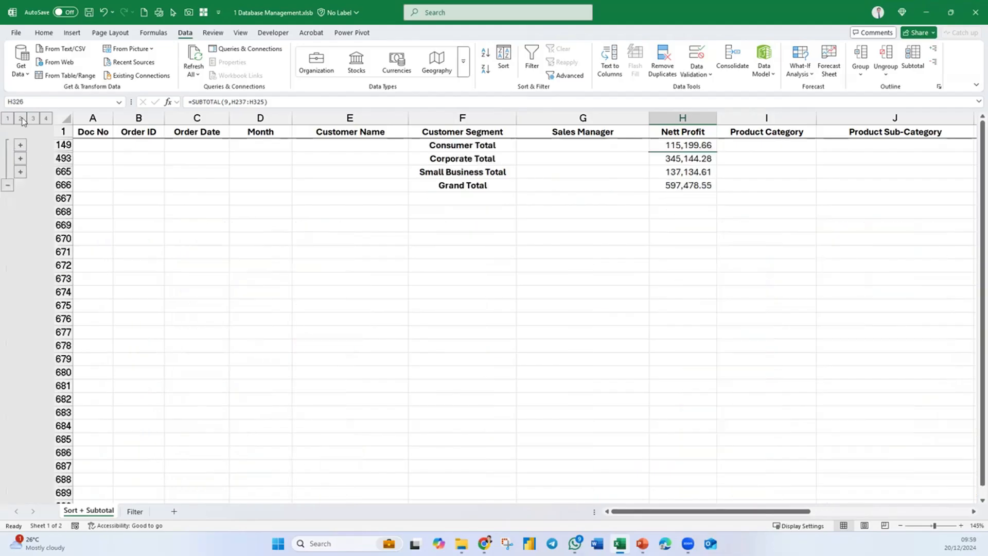
{"action": "left_click", "coordinate": [34, 119]}
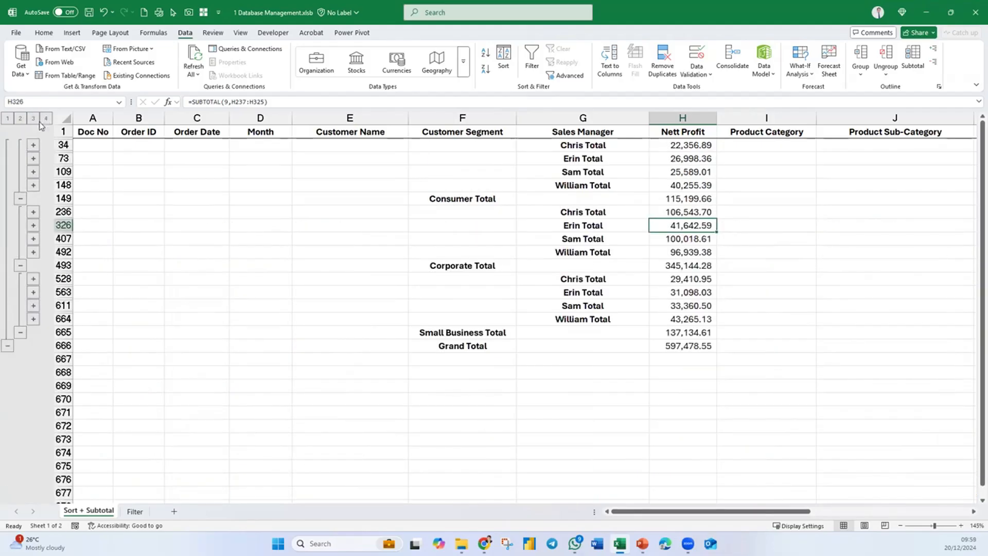
{"action": "left_click", "coordinate": [9, 119]}
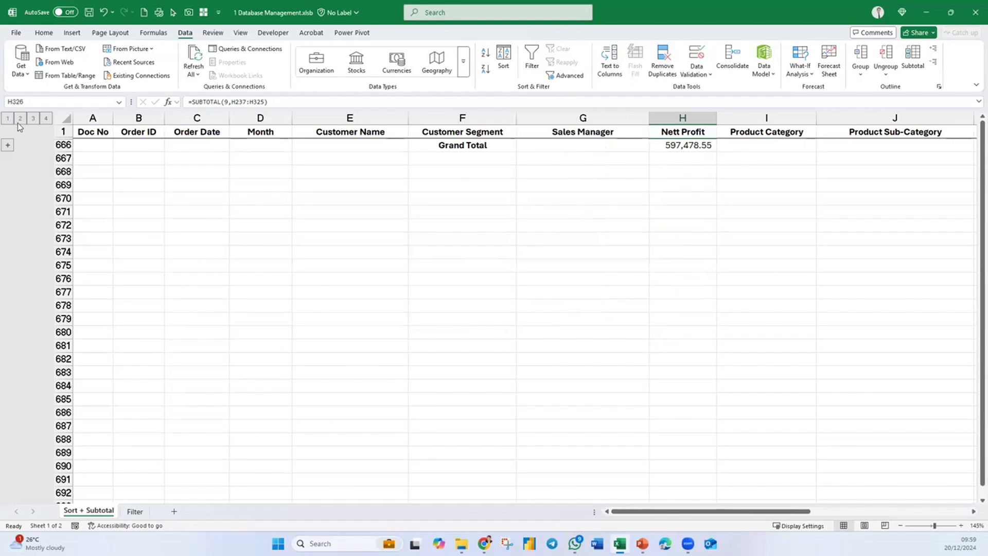
{"action": "left_click", "coordinate": [20, 119]}
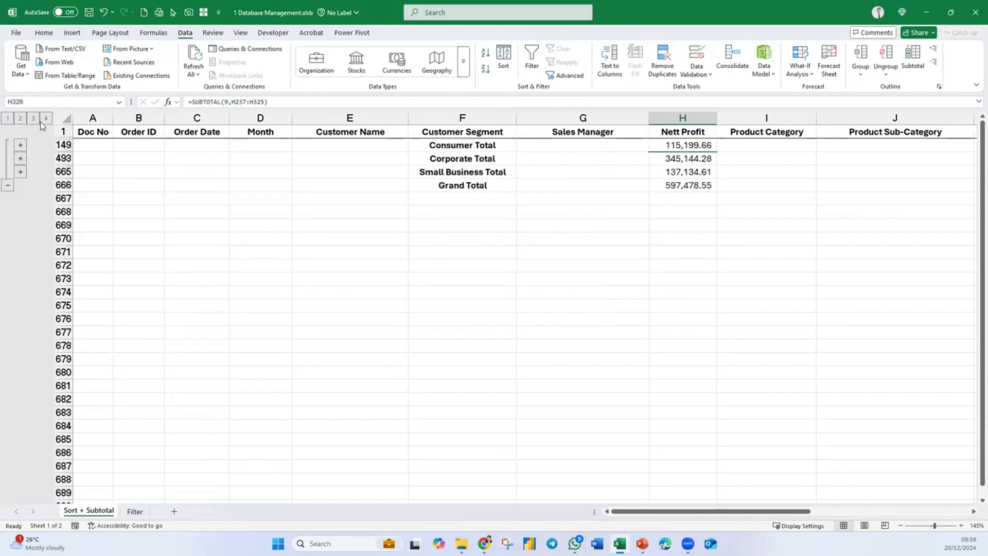
{"action": "left_click", "coordinate": [38, 118]}
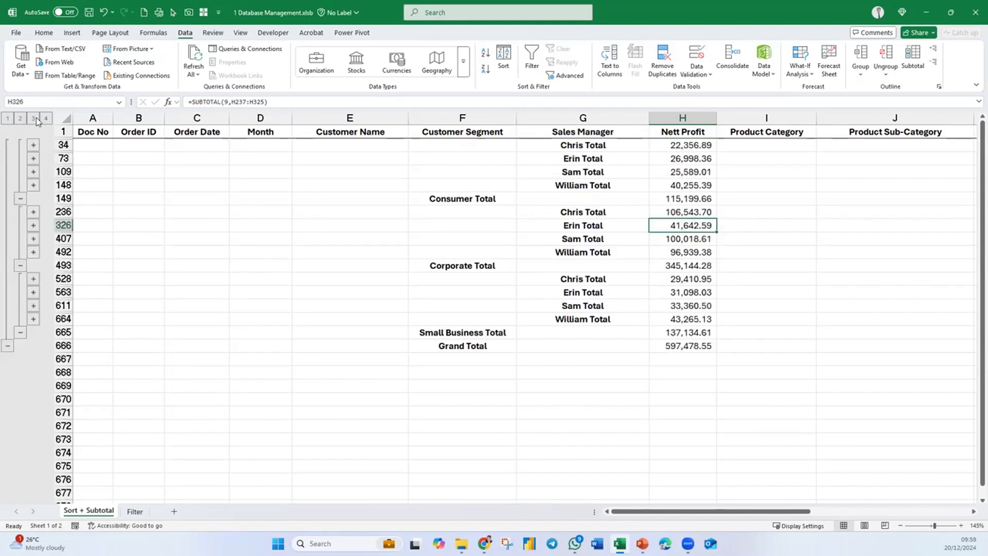